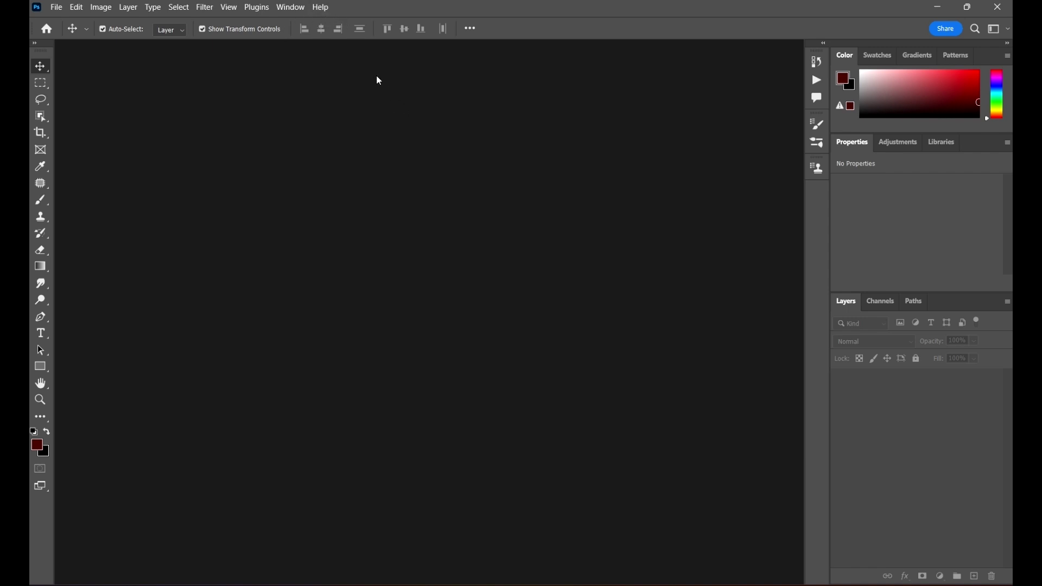
- Create a new portrait A4 document, 210 x 297 mm at 300 pixels/inch, with a white background
click(57, 7)
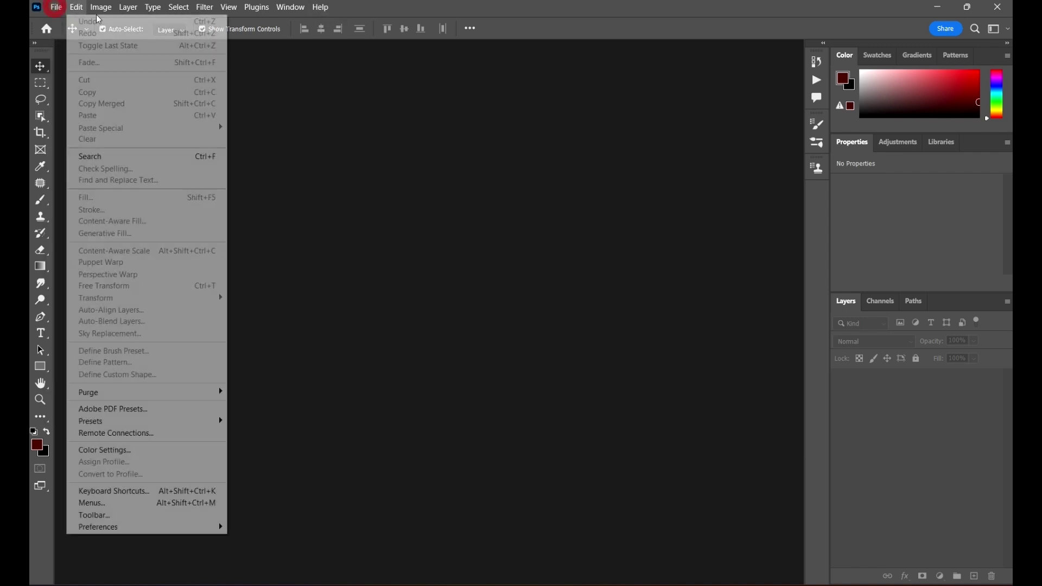
click(67, 21)
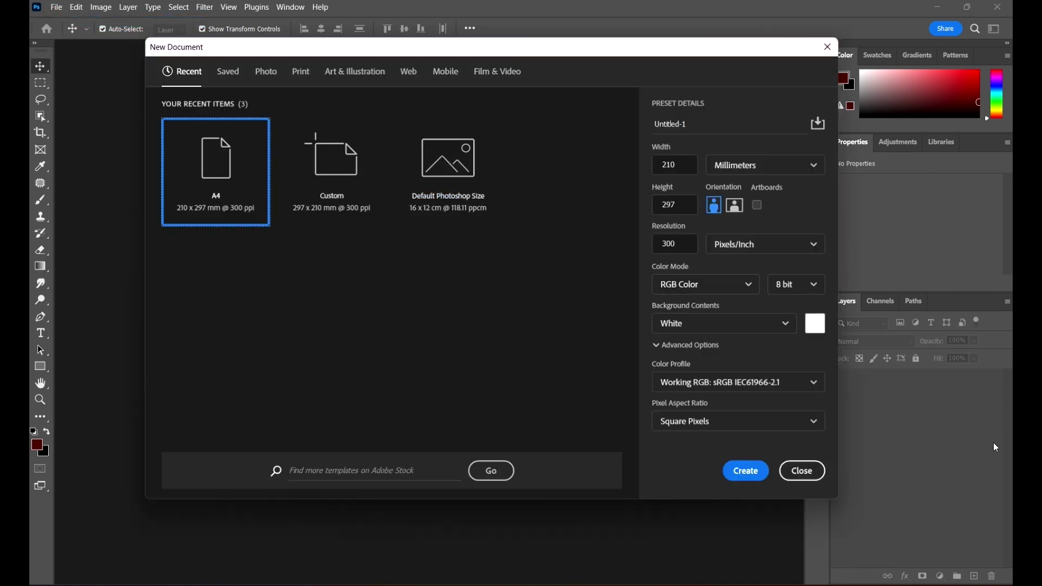
click(755, 462)
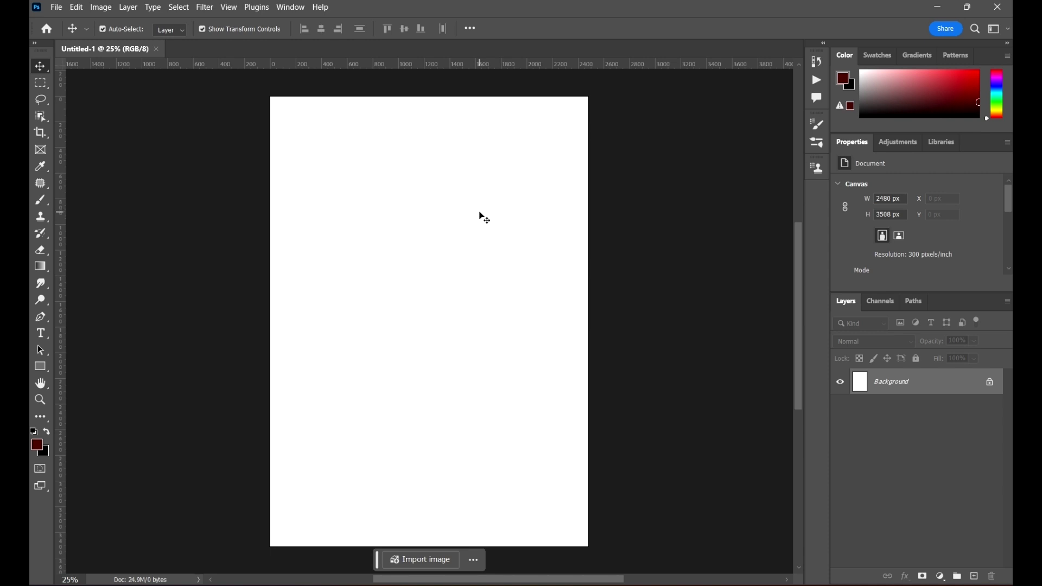
- Turn on the History Log in the History & Content Credentials preferences and have its log items saved to a text file
click(76, 8)
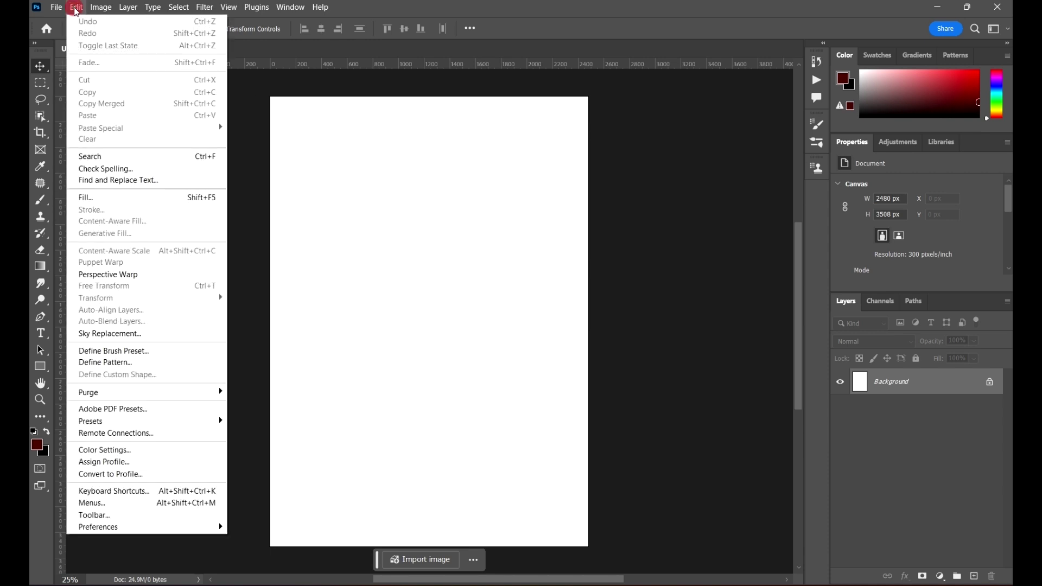
mouse_move(183, 528)
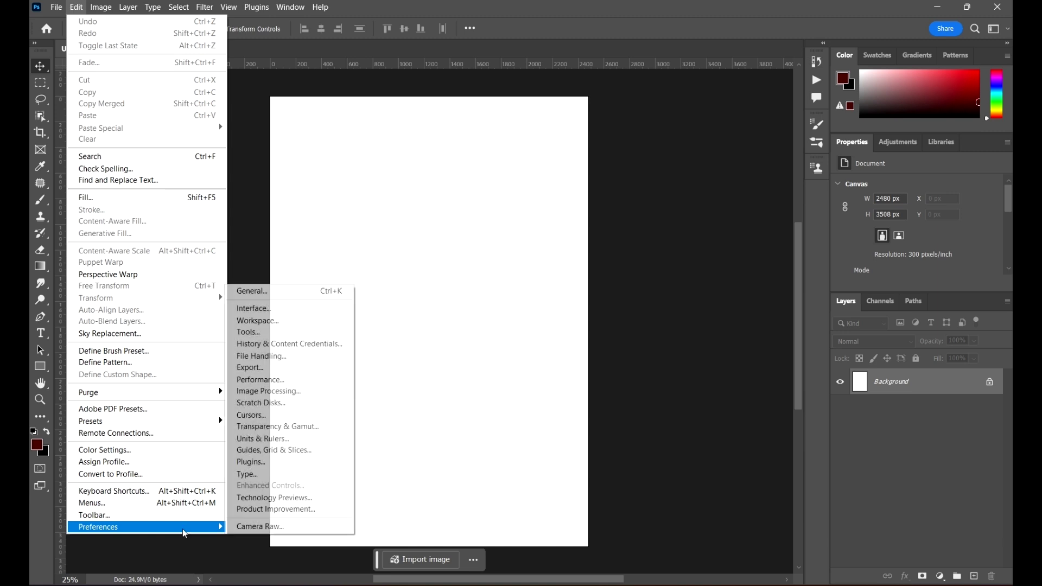
click(663, 5)
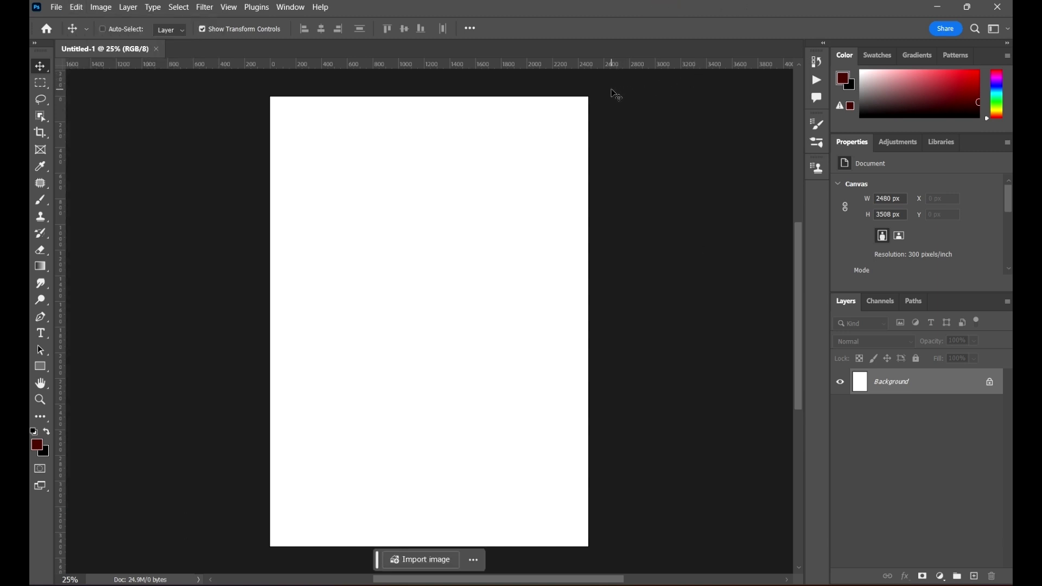
key(ctrl+k)
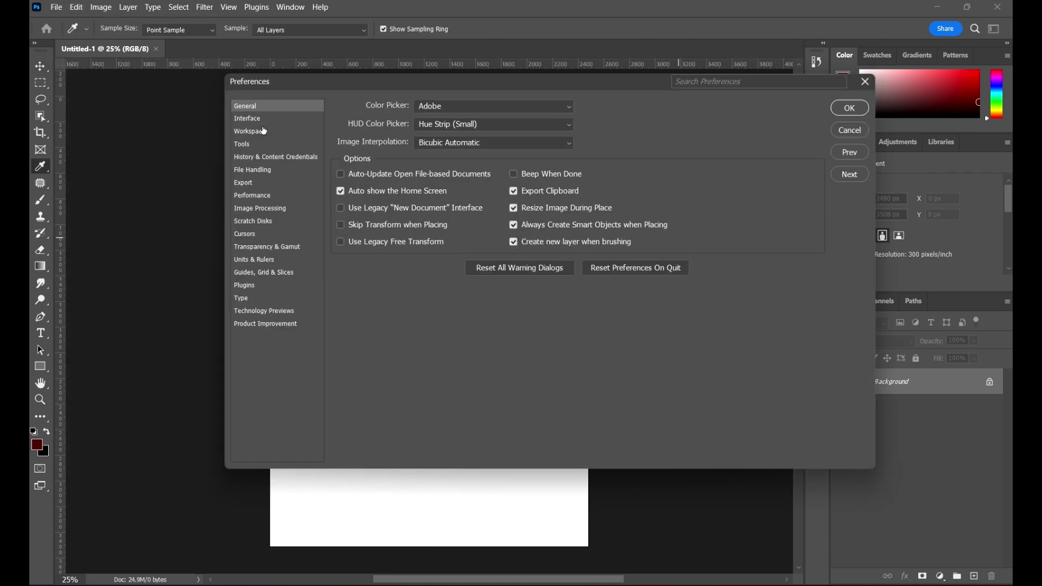
click(286, 158)
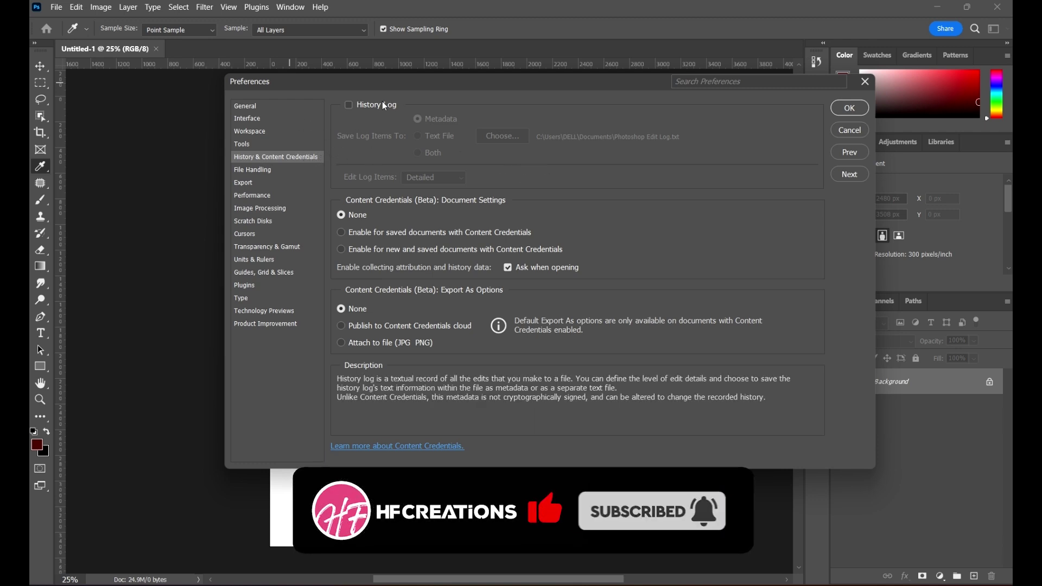
click(347, 105)
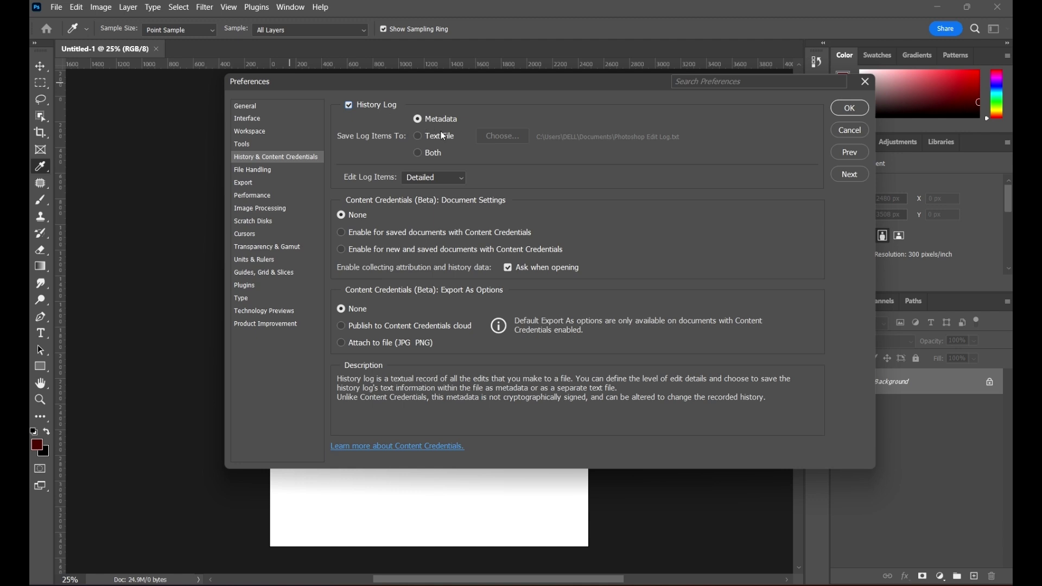
click(429, 139)
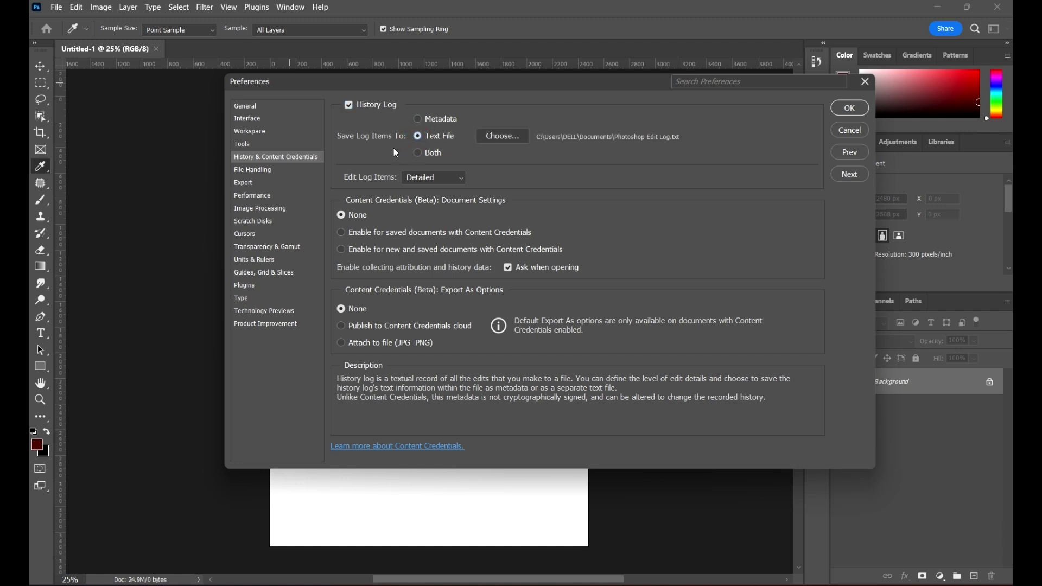
- Save the log file as Photoshop Edit Log in the 03 Workflow and Shortcuts folder
click(501, 138)
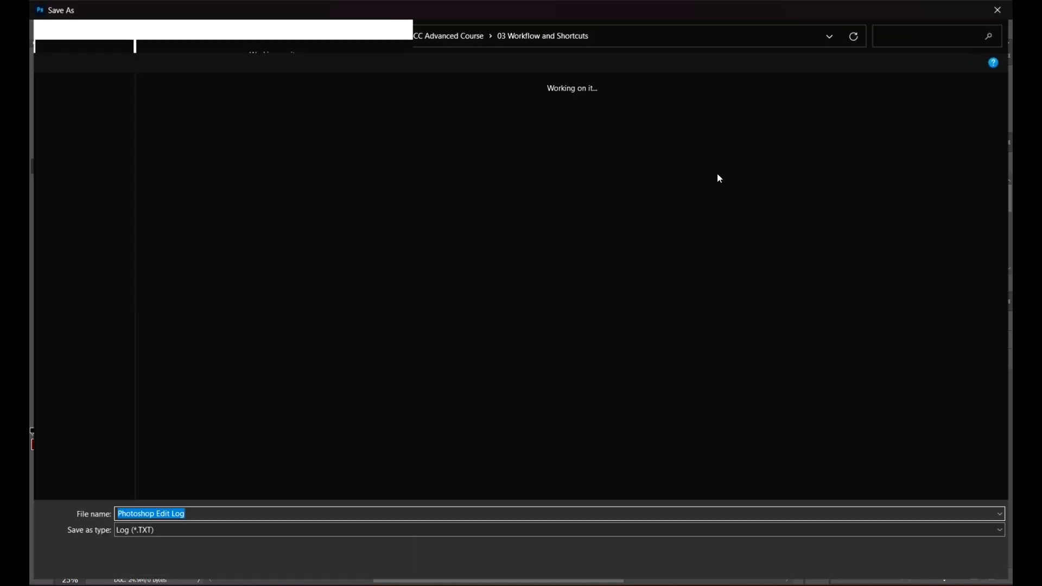
click(439, 36)
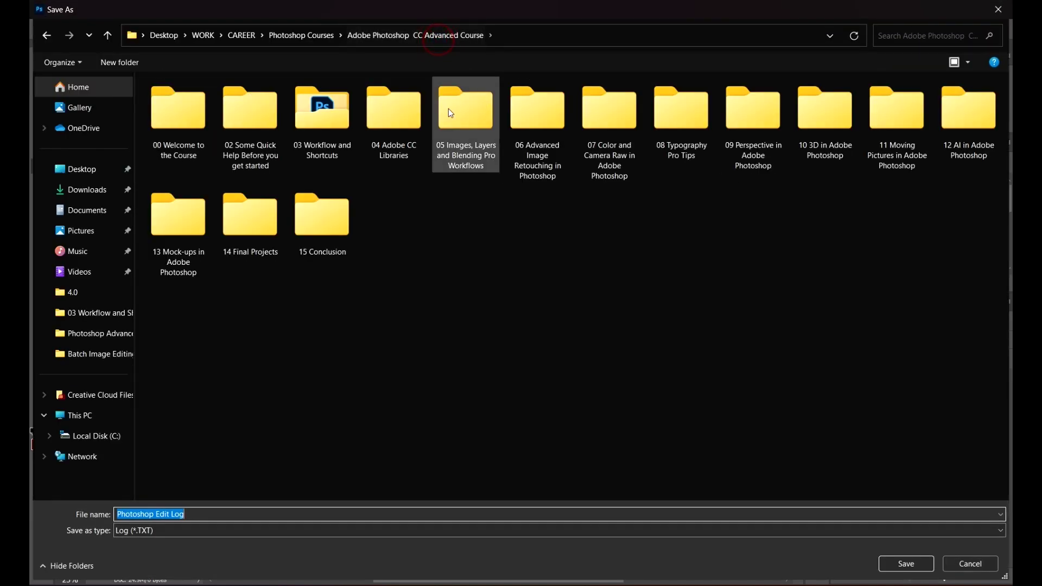
click(337, 109)
double_click(336, 109)
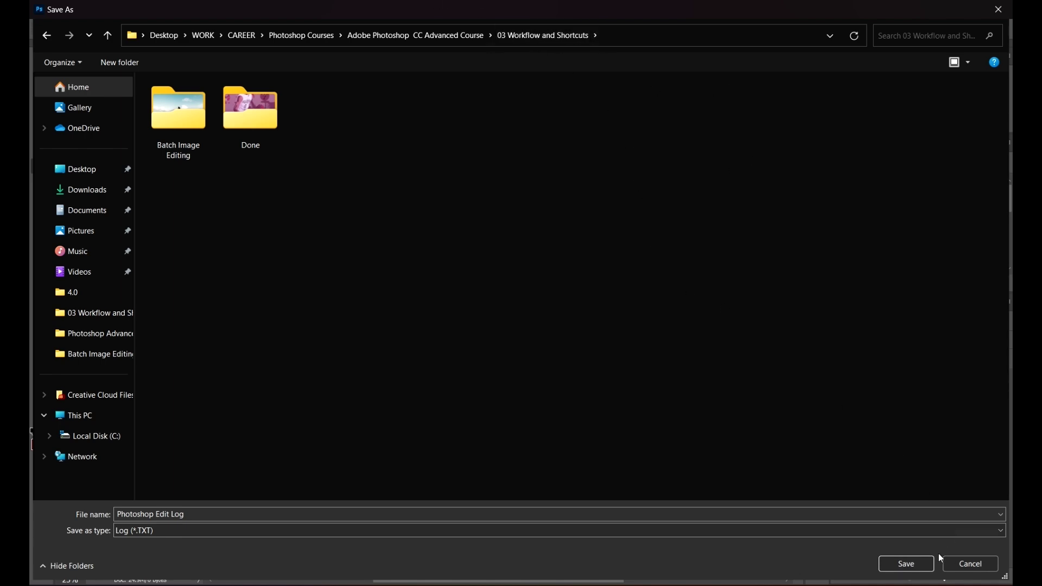
click(925, 562)
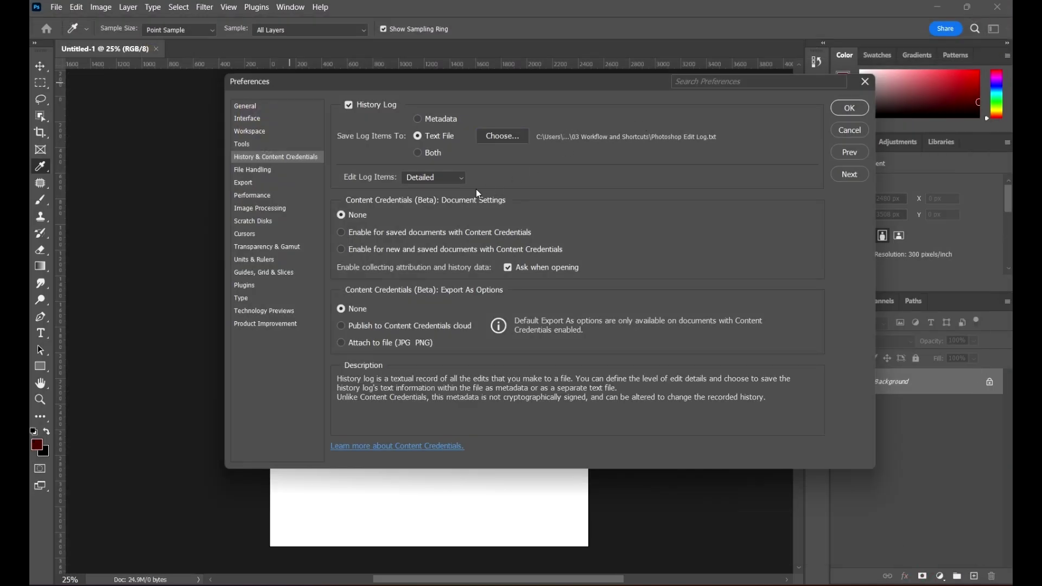
- Choose Detailed for the edit log items and apply the preferences
click(410, 176)
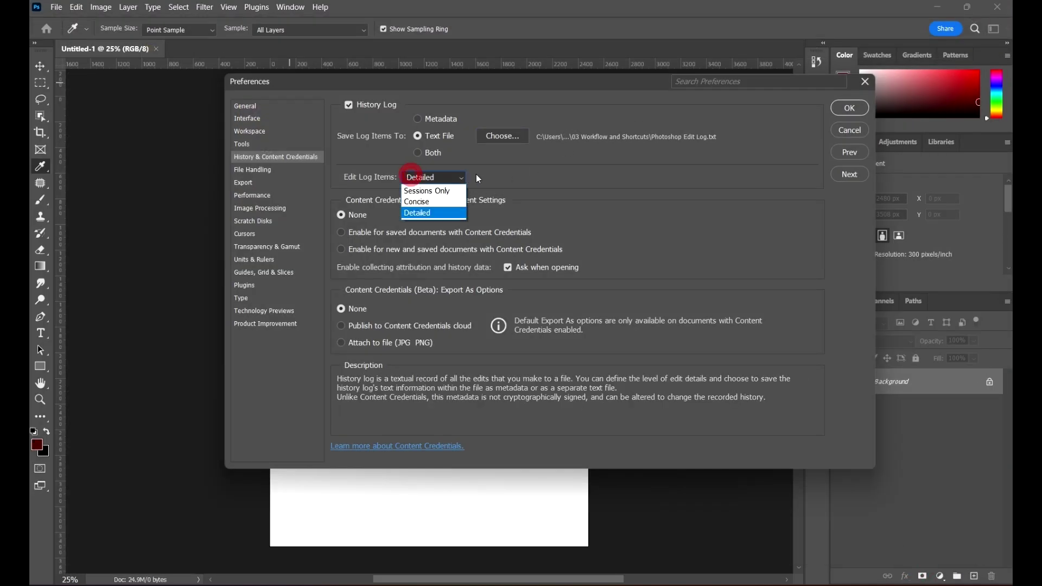
click(428, 218)
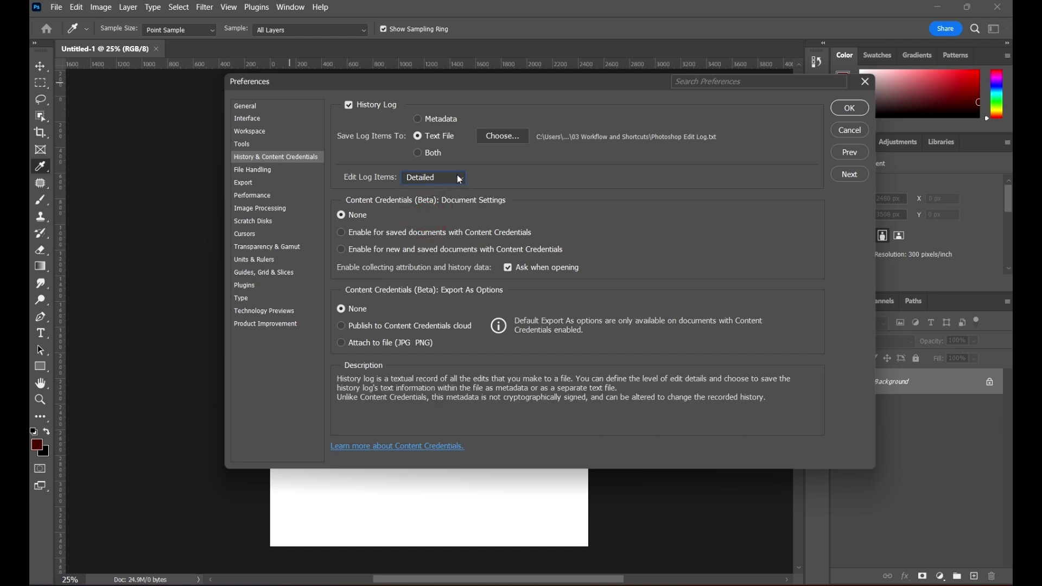
click(847, 109)
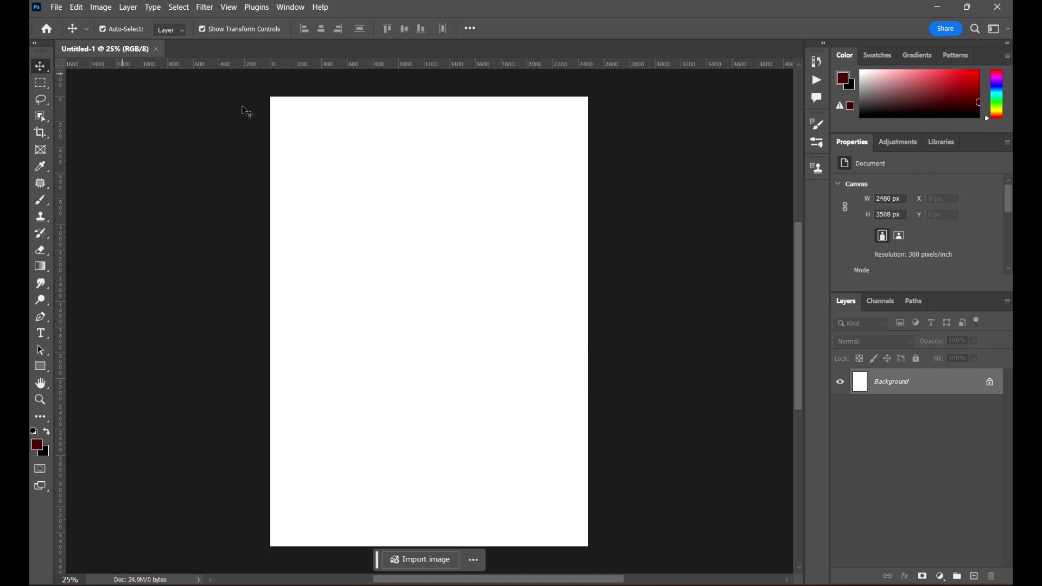
- Place the igor-photography image from the 03 Workflow and Shortcuts folder as an embedded object at its default fit
click(56, 7)
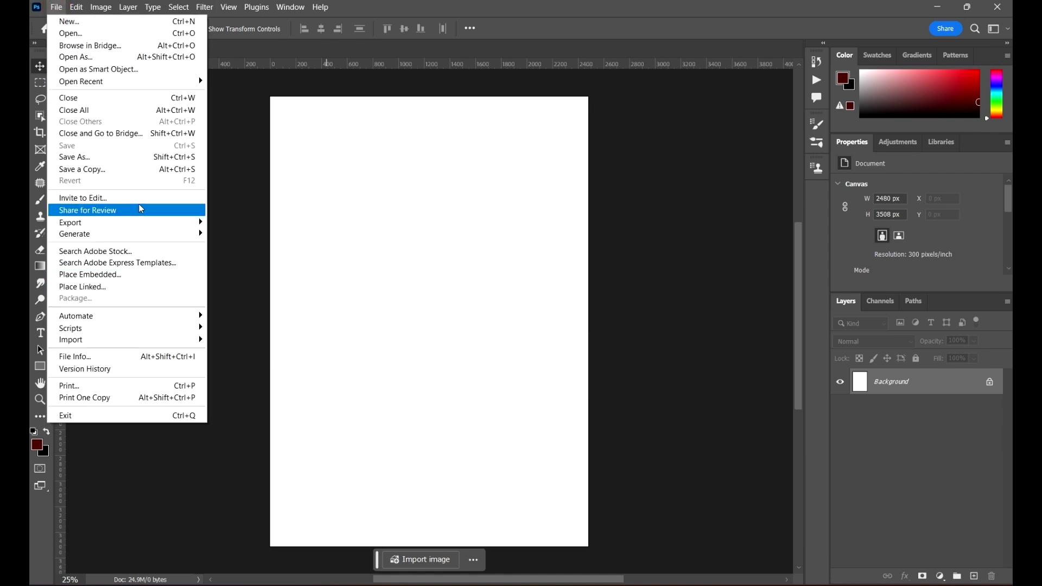
click(145, 276)
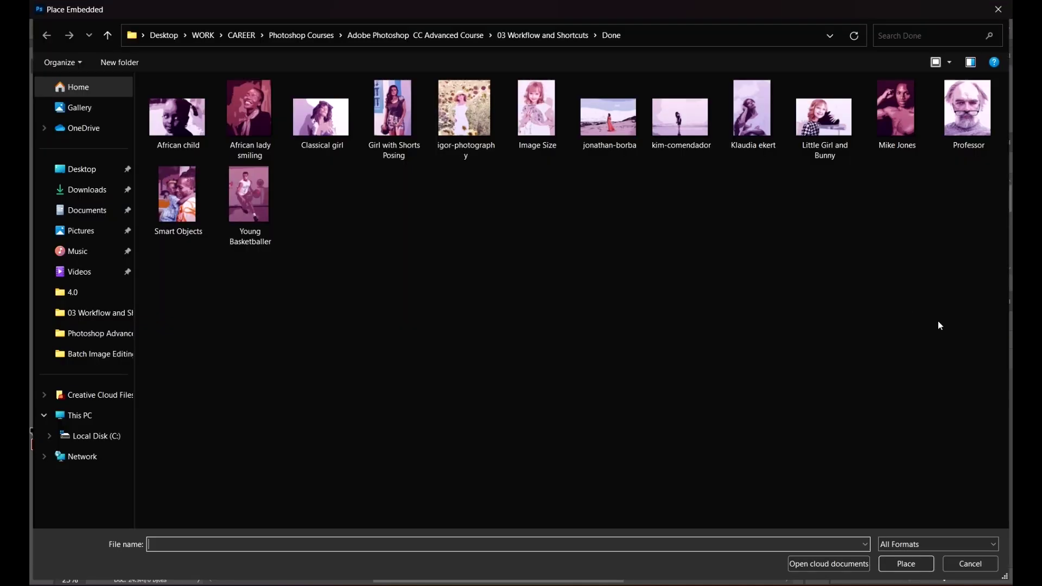
click(432, 33)
double_click(340, 85)
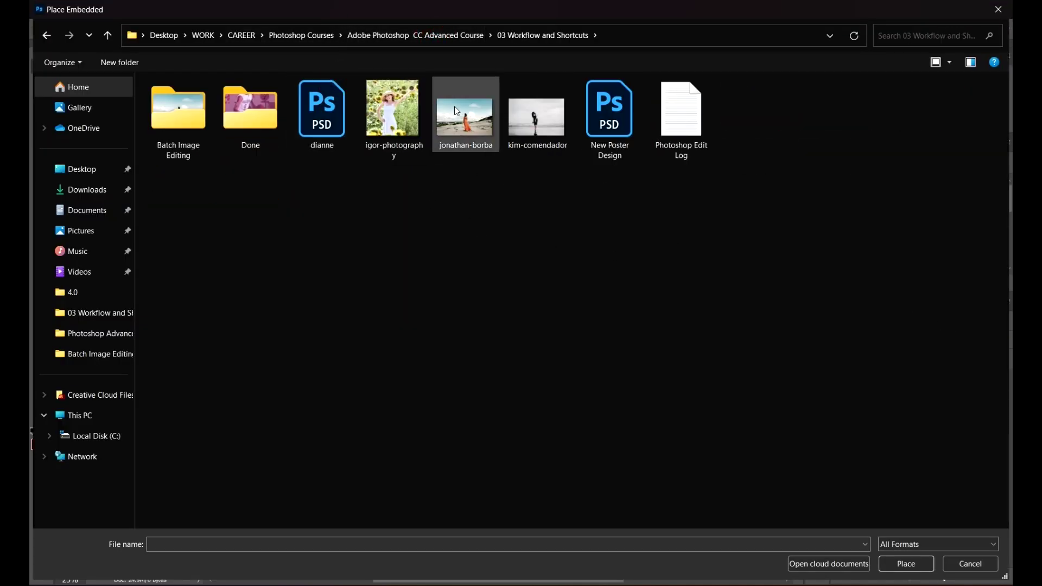
click(393, 111)
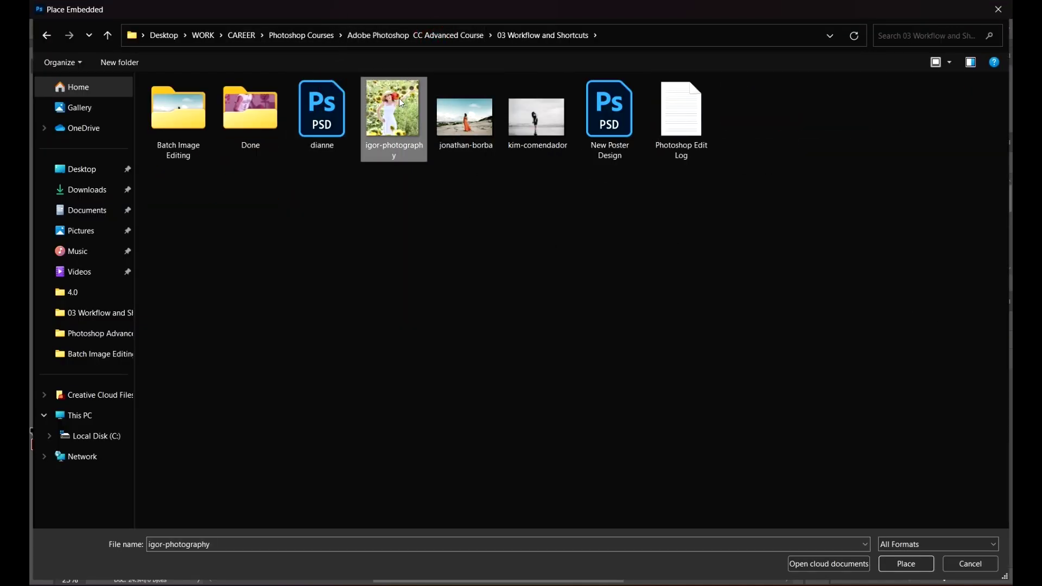
click(923, 564)
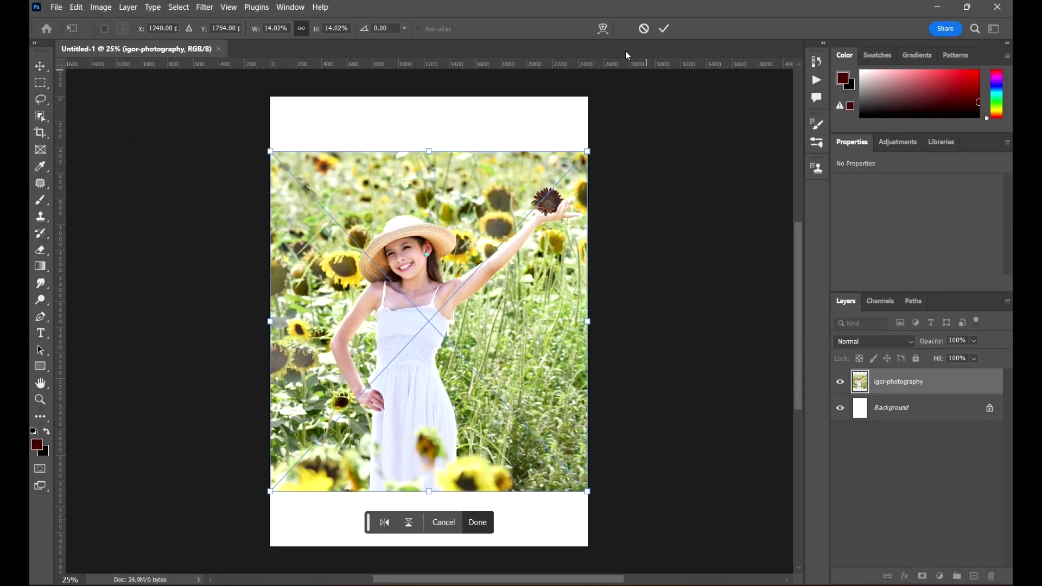
click(662, 28)
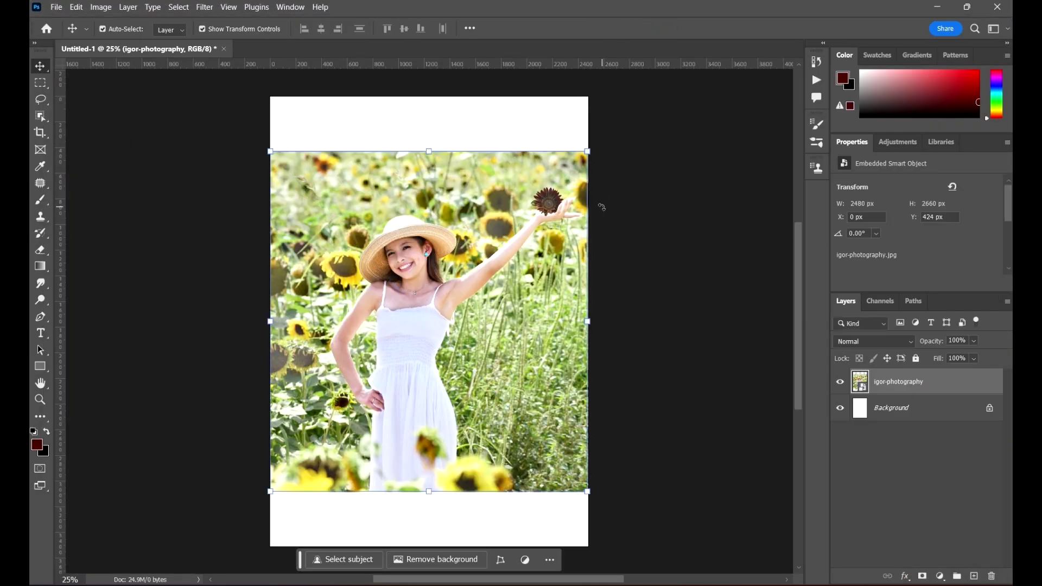
- Crop the canvas to the placed photo at 4246 x 4553 px and 72 px/in, then deselect the photo layer with the Move tool
key(c)
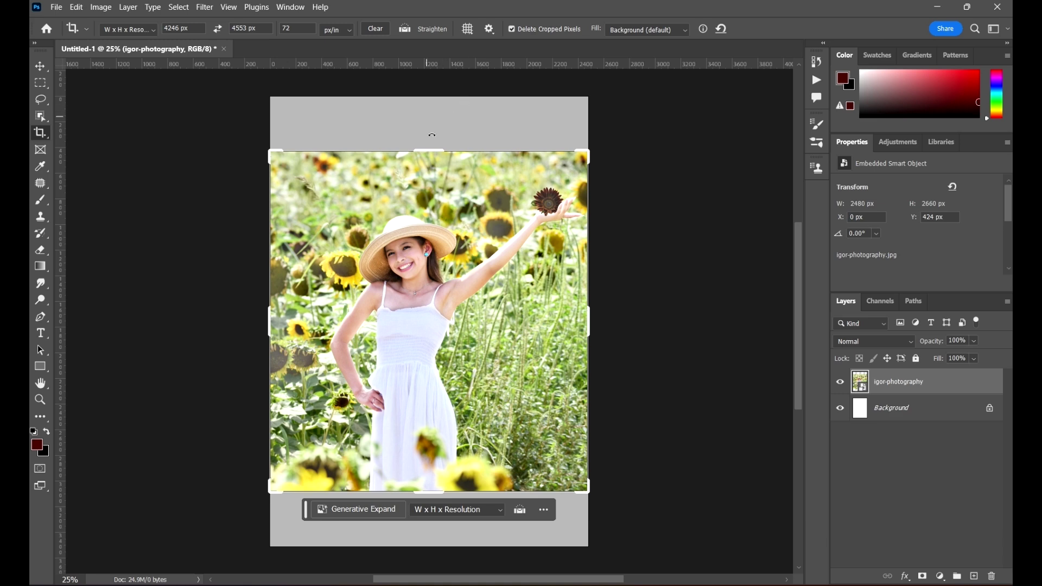
click(468, 178)
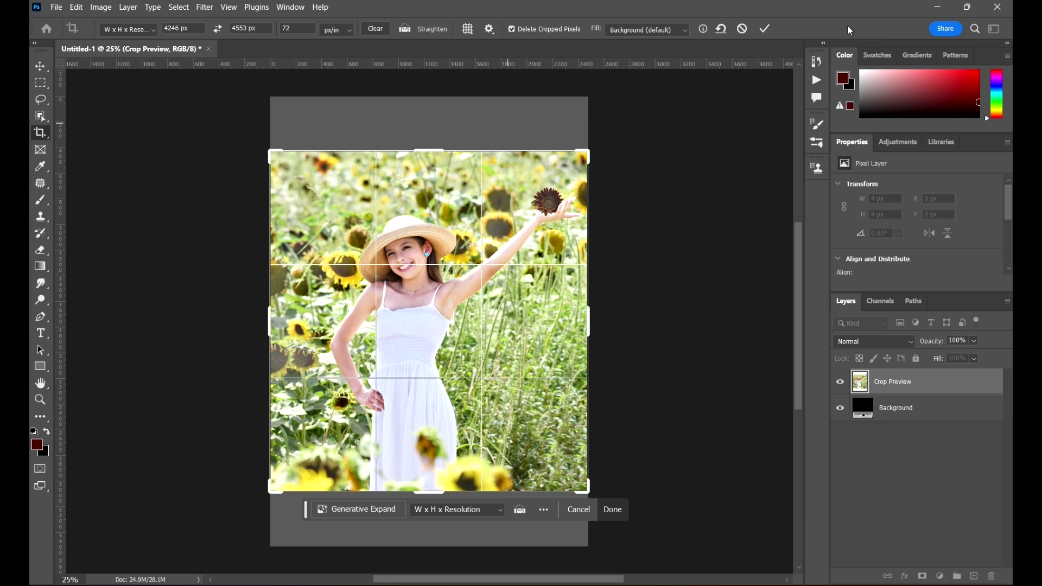
click(765, 28)
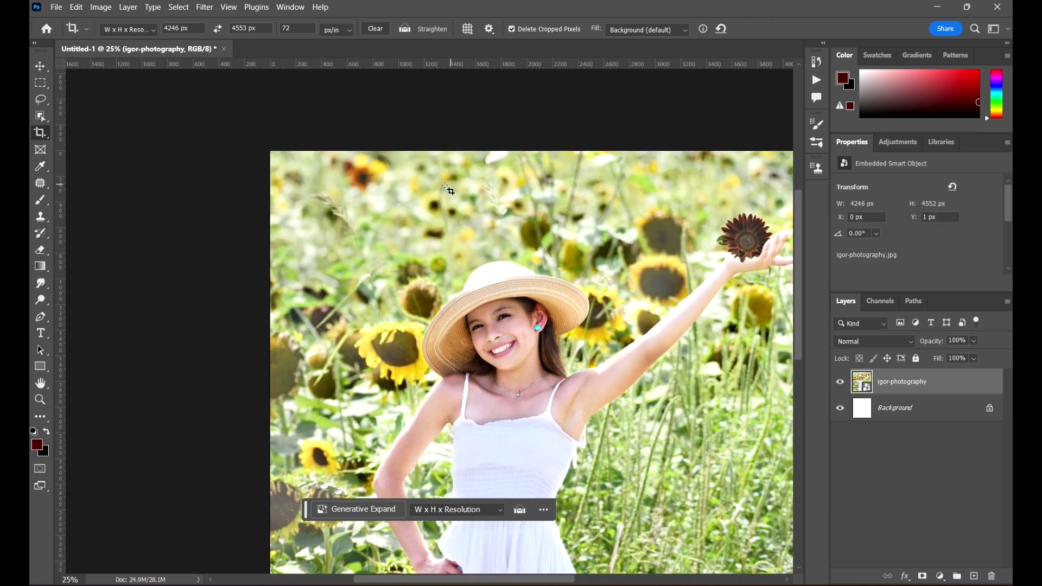
key(ctrl+0)
scroll(421, 196, down, 2)
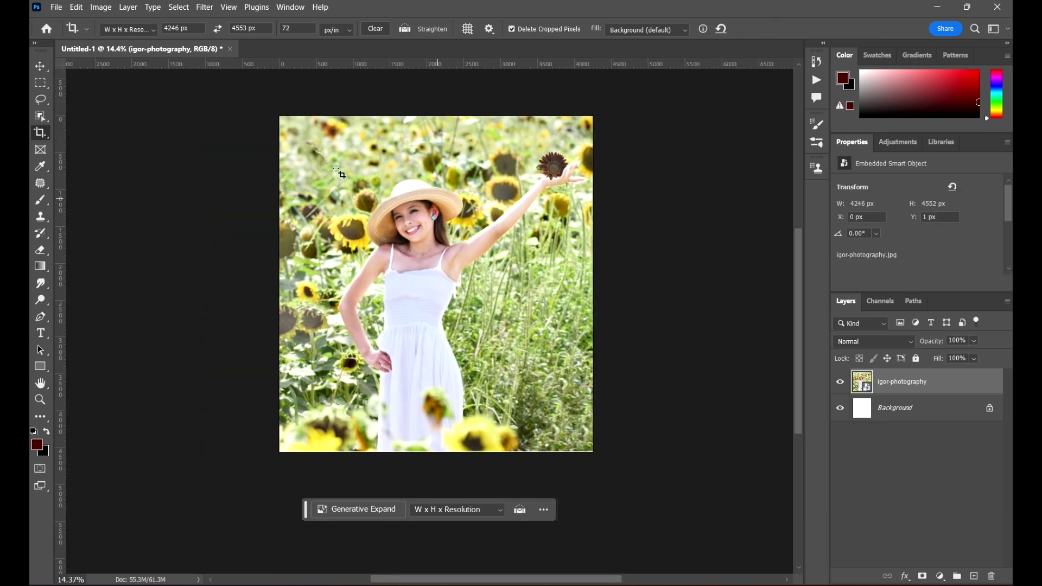
click(41, 66)
scroll(625, 215, up, 2)
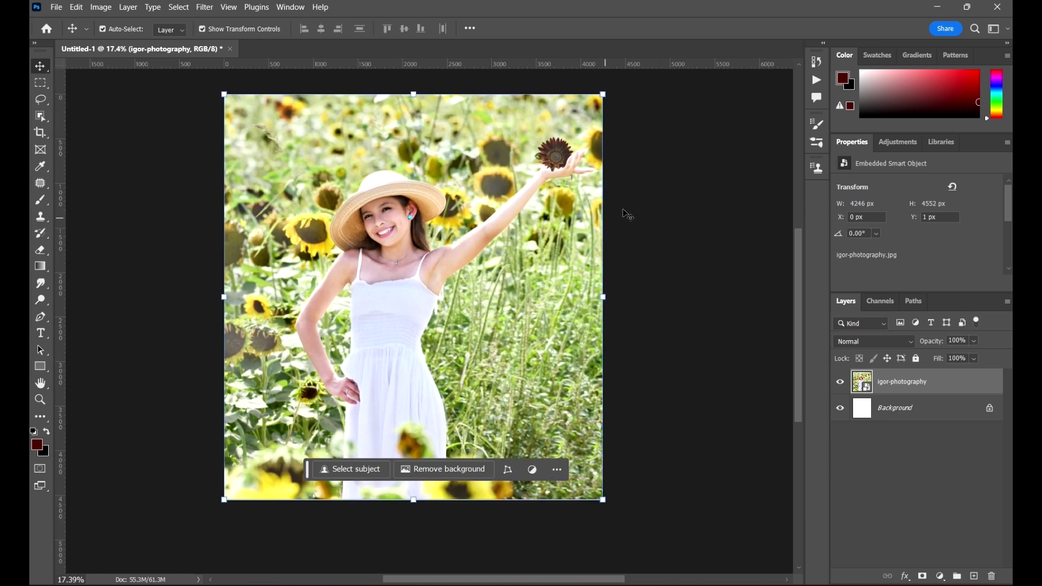
click(695, 206)
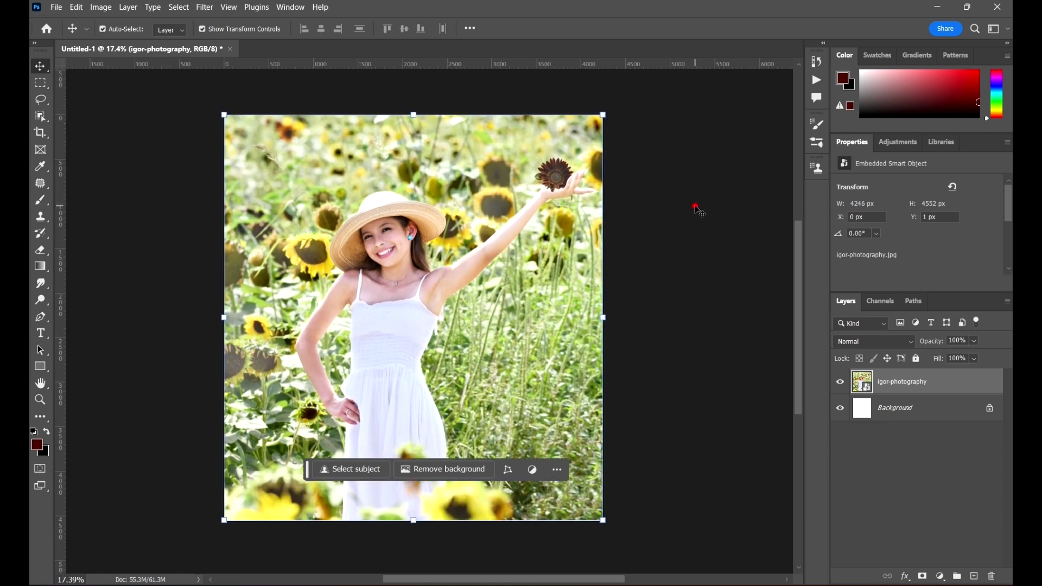
- Add a Curves adjustment layer above the photo and pull the RGB curve's white and black points inward to strengthen contrast
click(899, 143)
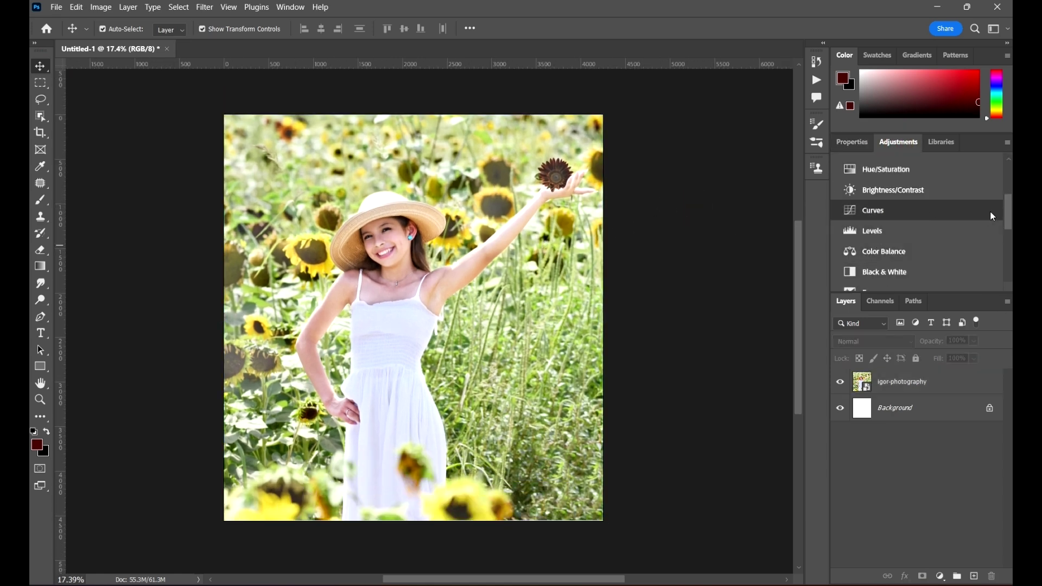
scroll(998, 216, down, 2)
click(903, 209)
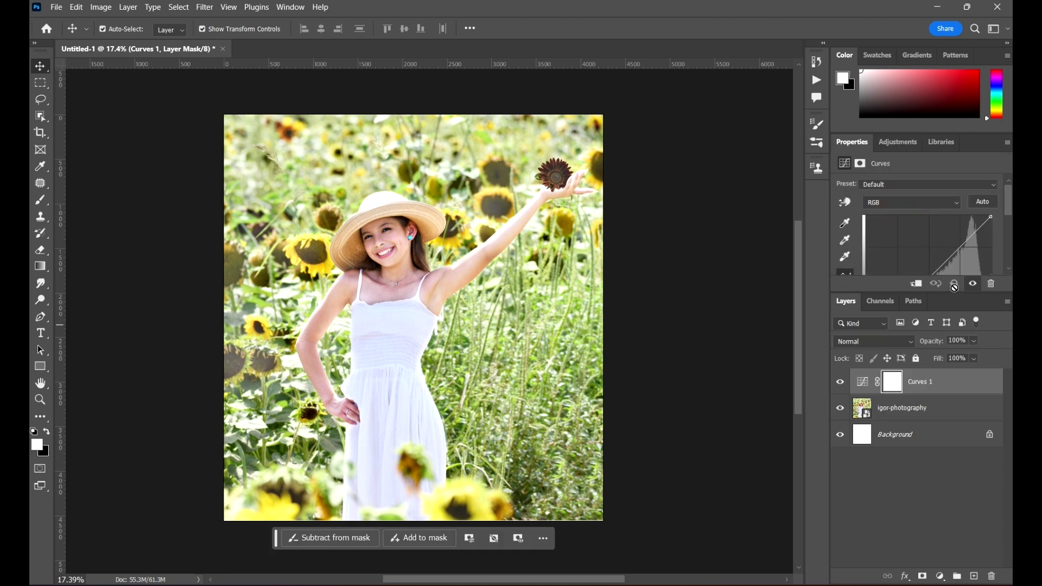
drag(955, 294, 955, 376)
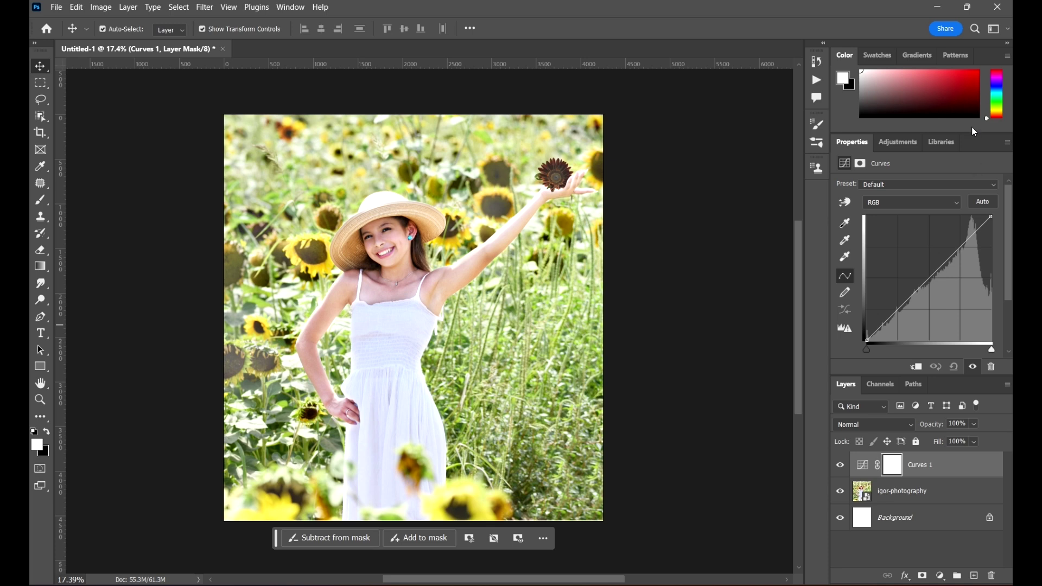
drag(970, 134, 970, 113)
drag(993, 216, 974, 217)
drag(868, 341, 891, 341)
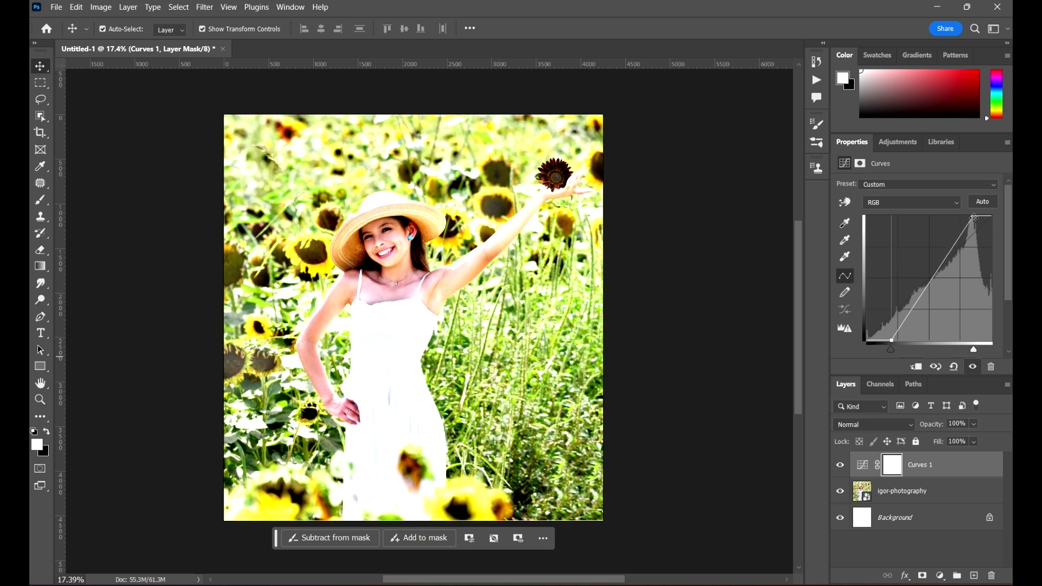
mouse_move(973, 217)
mouse_down()
mouse_move(987, 212)
mouse_move(973, 198)
mouse_up()
drag(935, 375, 935, 353)
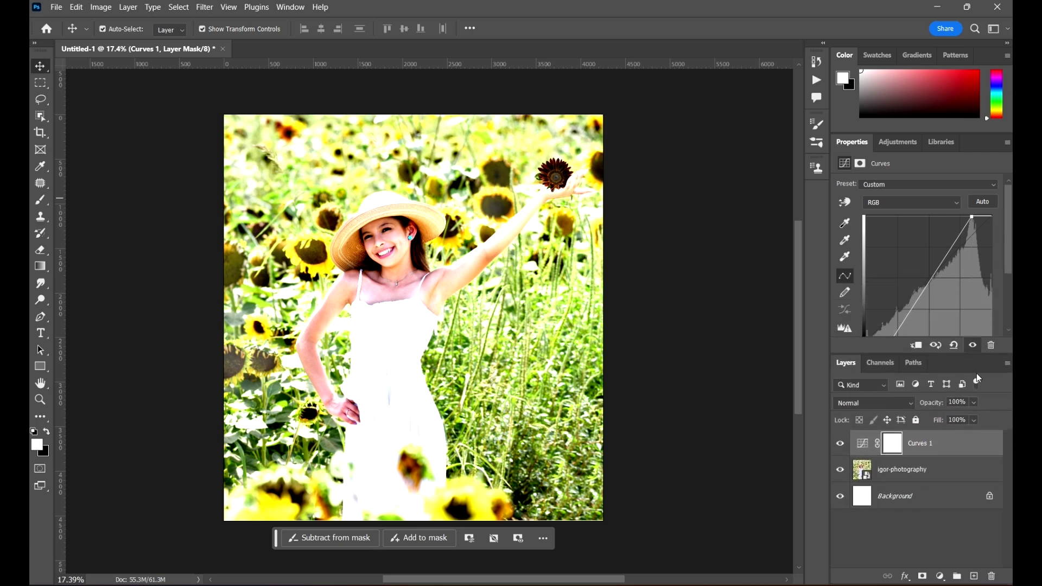
- Add a Black & White adjustment layer above Curves 1 and lower its Reds value to -29
click(897, 146)
scroll(946, 268, down, 3)
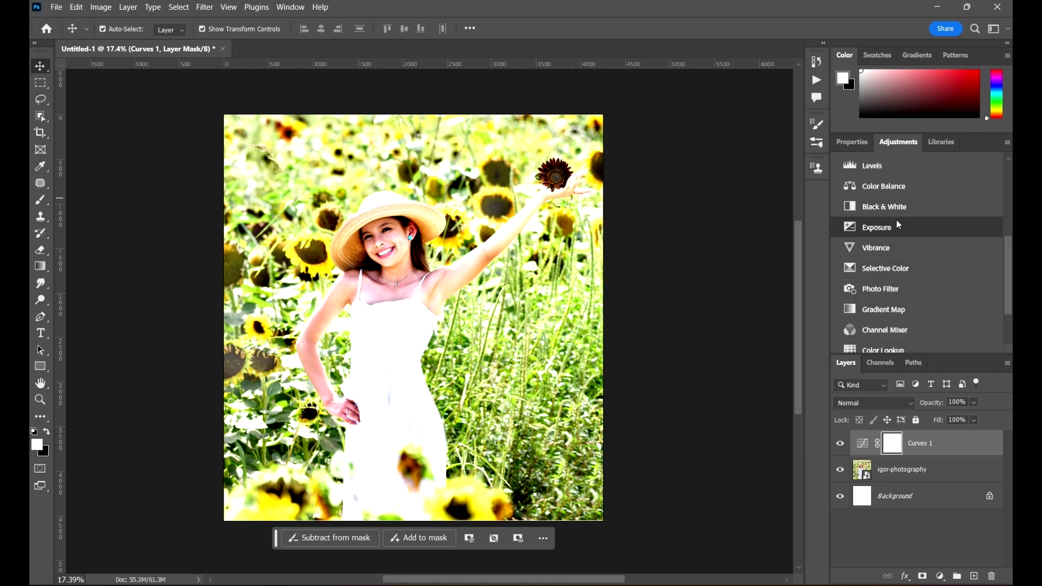
click(904, 208)
drag(914, 232, 896, 235)
- Set the Black & White layer's blend mode to Lighten and its opacity to 90%
click(874, 403)
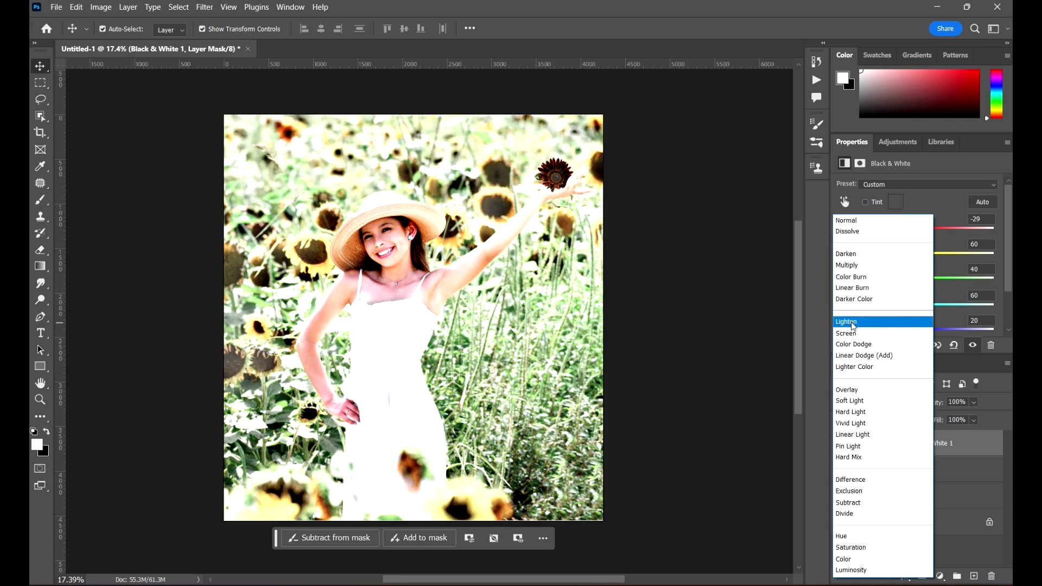
click(854, 325)
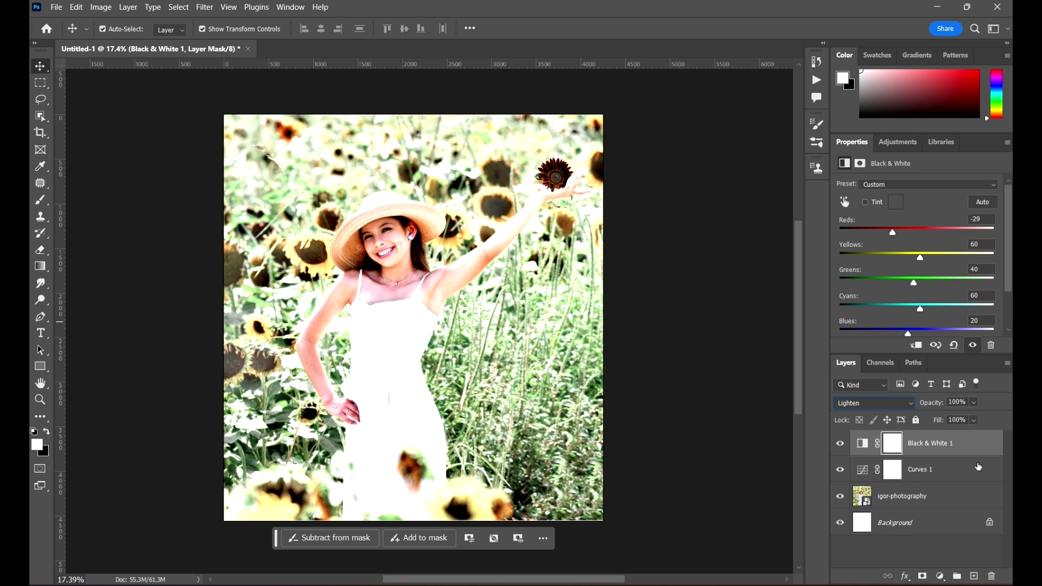
click(976, 402)
drag(961, 415, 982, 417)
click(980, 543)
click(977, 454)
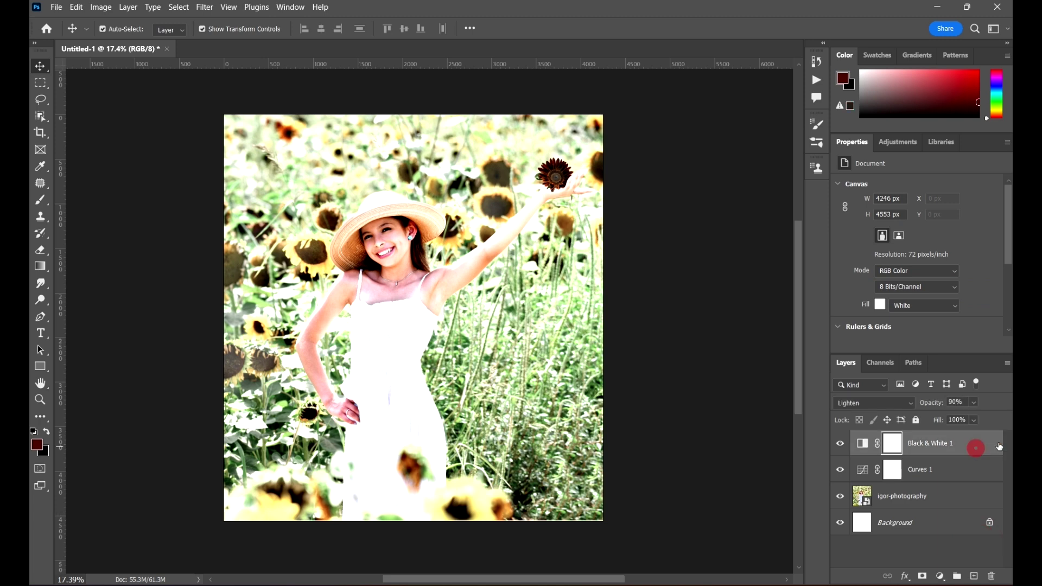
- Add a Color Lookup adjustment layer above the Black & White layer
click(898, 142)
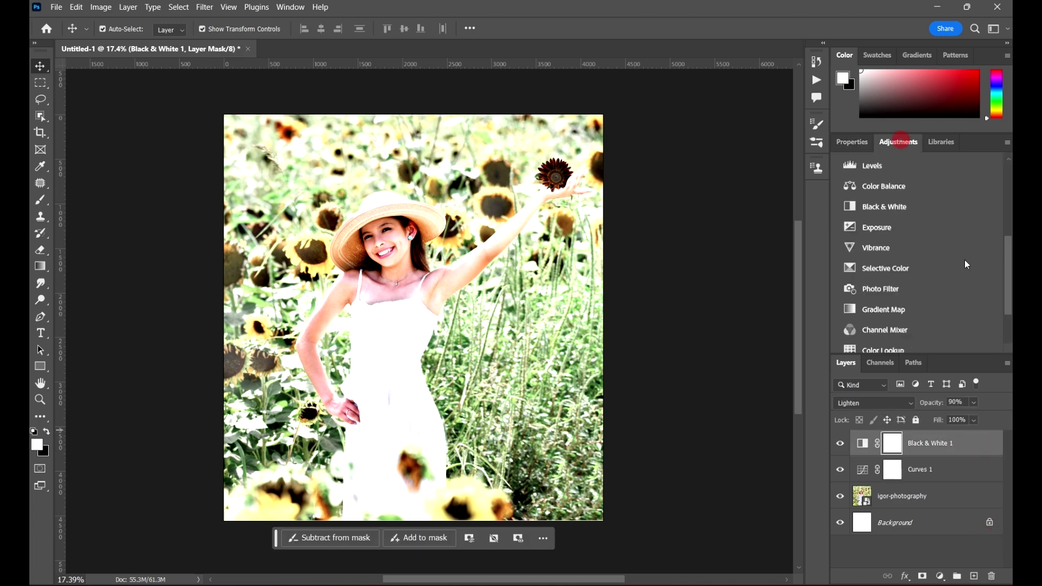
scroll(949, 253, down, 3)
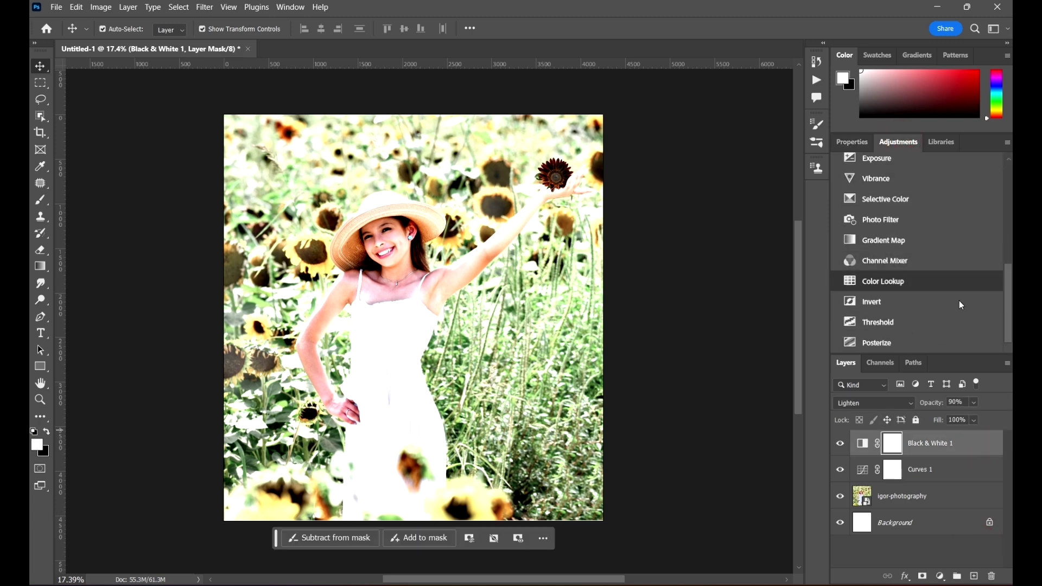
click(891, 282)
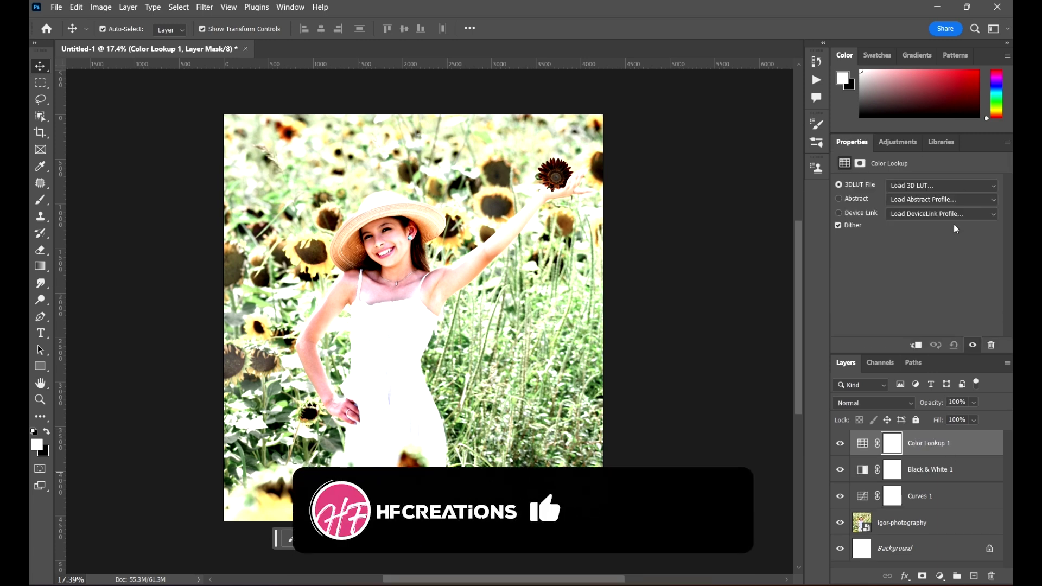
- Try successive 3D LUT presets on the Color Lookup layer and settle on HorrorBlue.3DL
click(935, 186)
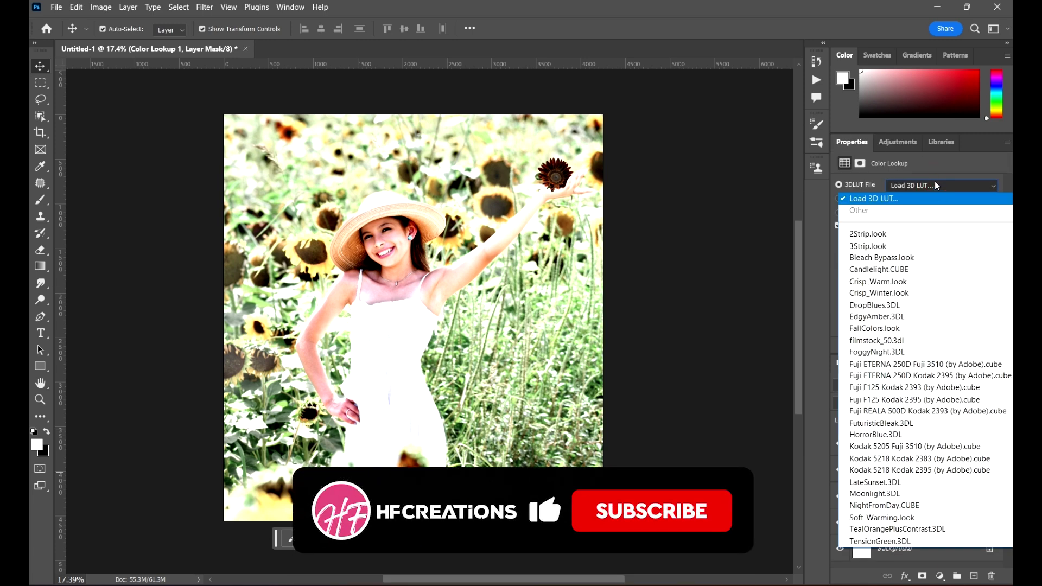
click(934, 183)
click(954, 185)
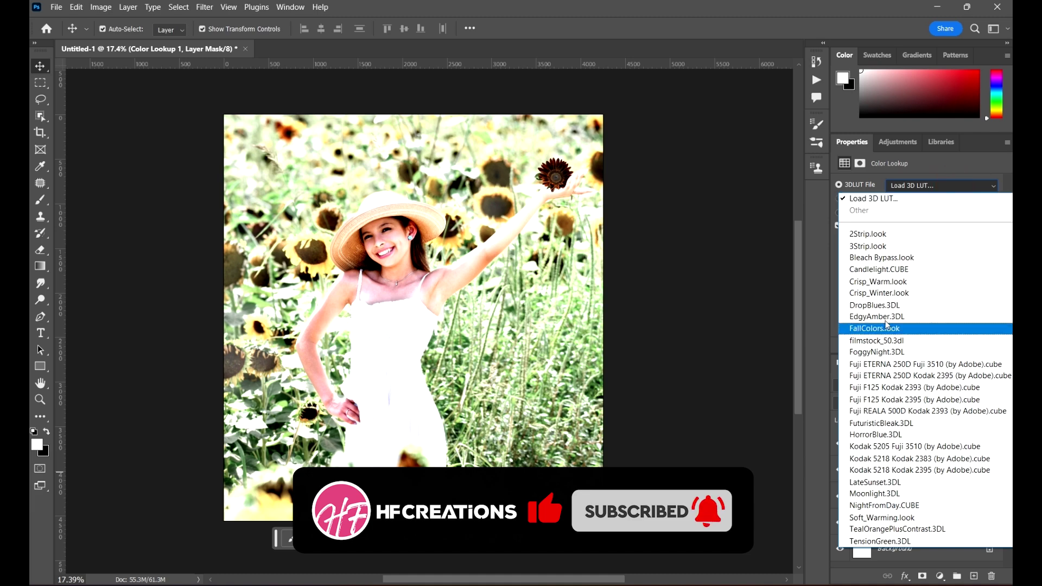
click(902, 305)
key(Down)
key(Down)
key(Down)
key(Down)
key(Down)
key(Down)
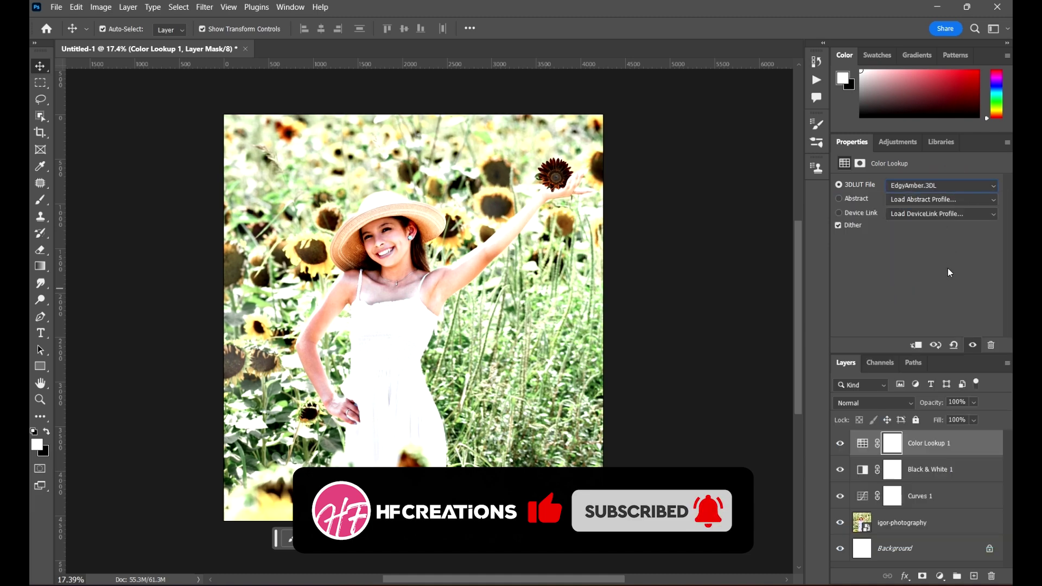
key(Down)
key(Down)
key(Down)
key(Down)
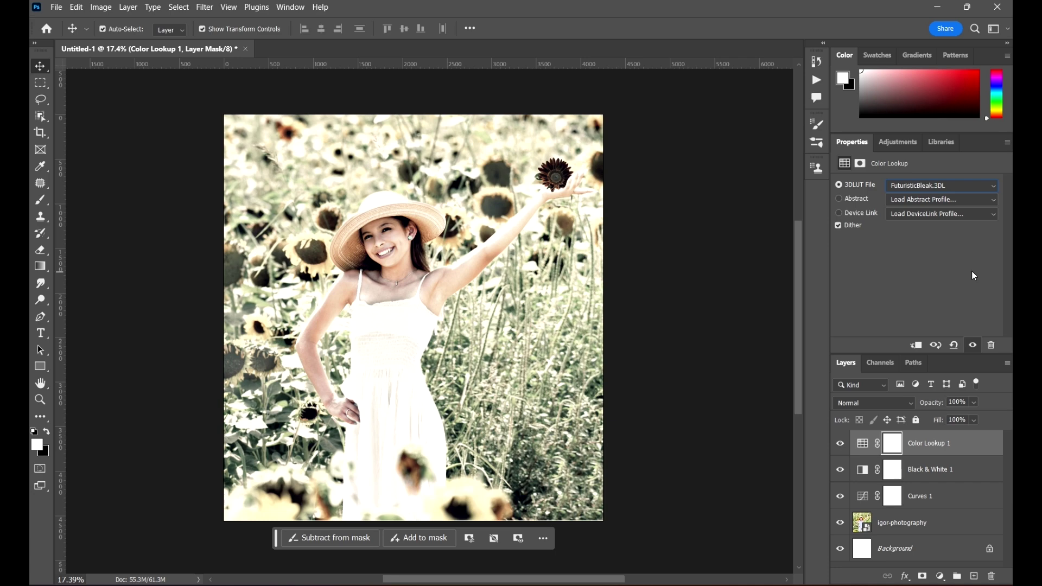
key(Down)
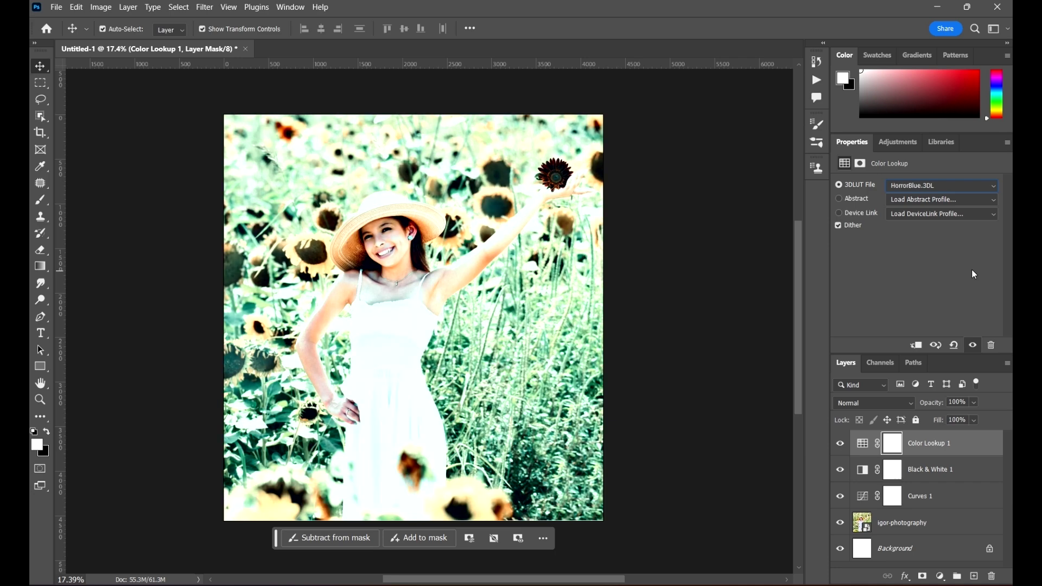
- Set the Color Lookup layer's blend mode to Darker Color and its opacity to 77%, keeping the layer selected
click(899, 410)
click(881, 405)
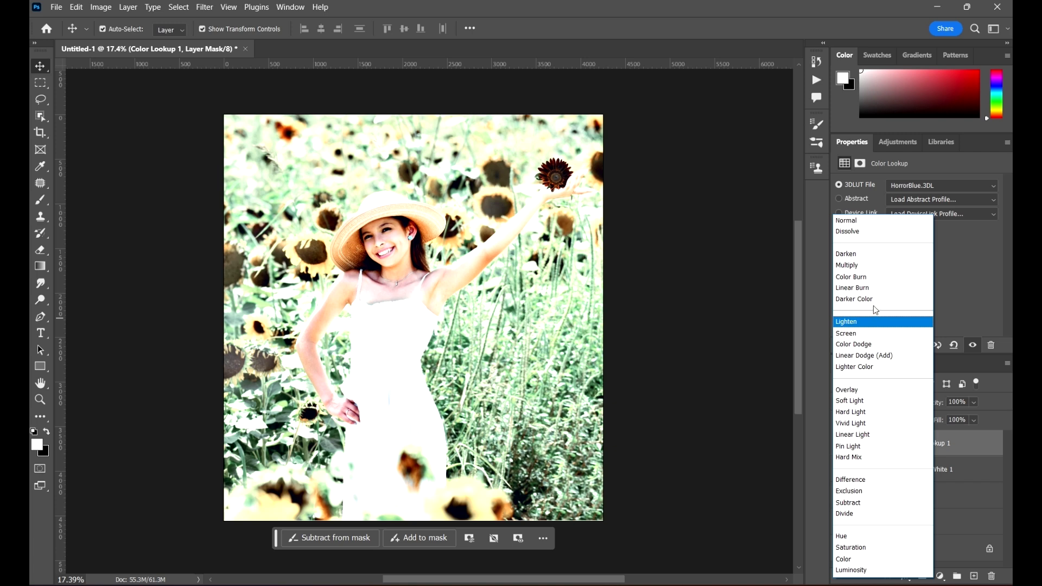
click(877, 299)
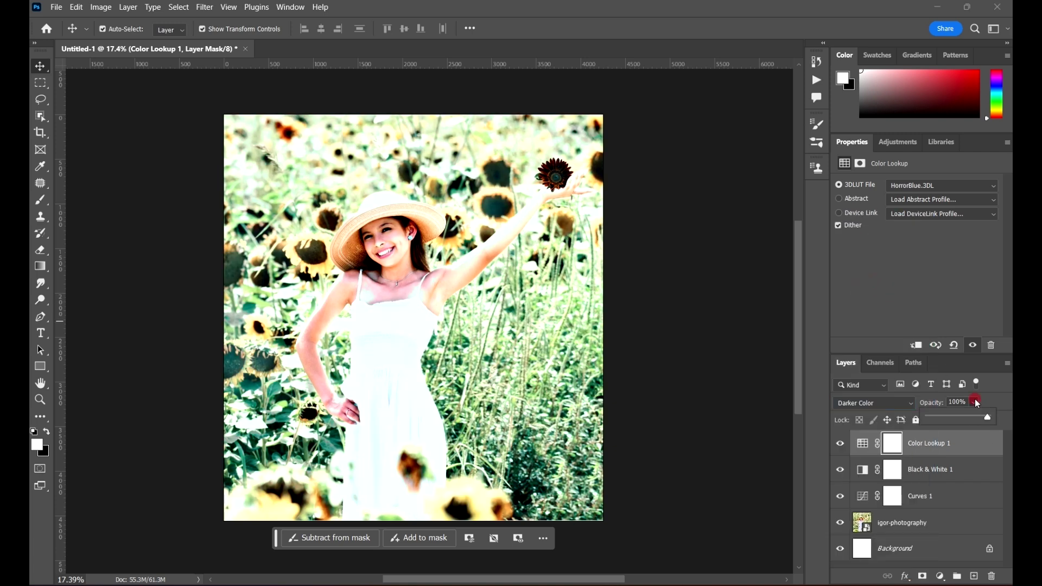
drag(975, 403, 976, 424)
click(731, 509)
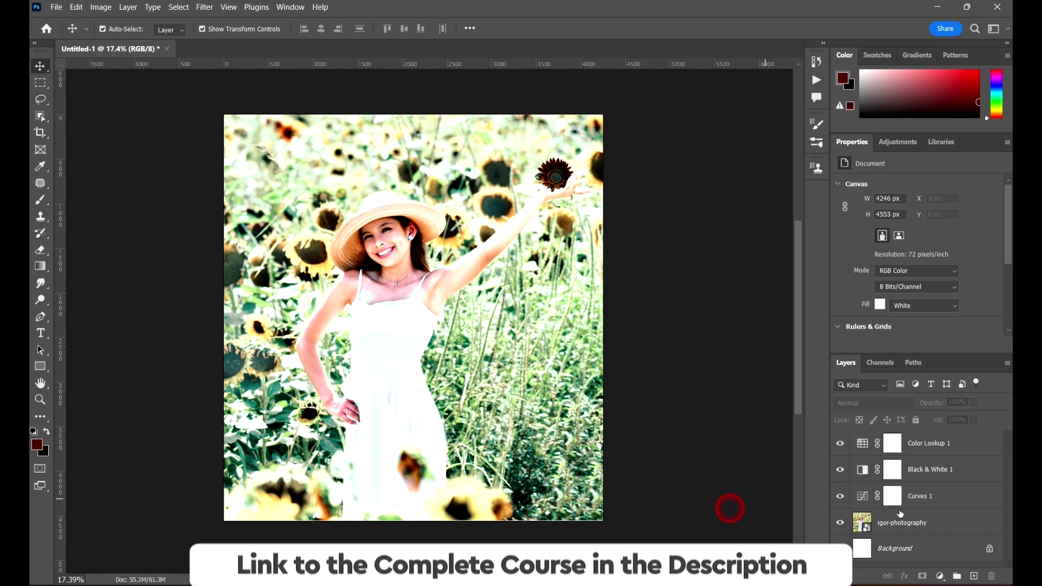
click(966, 445)
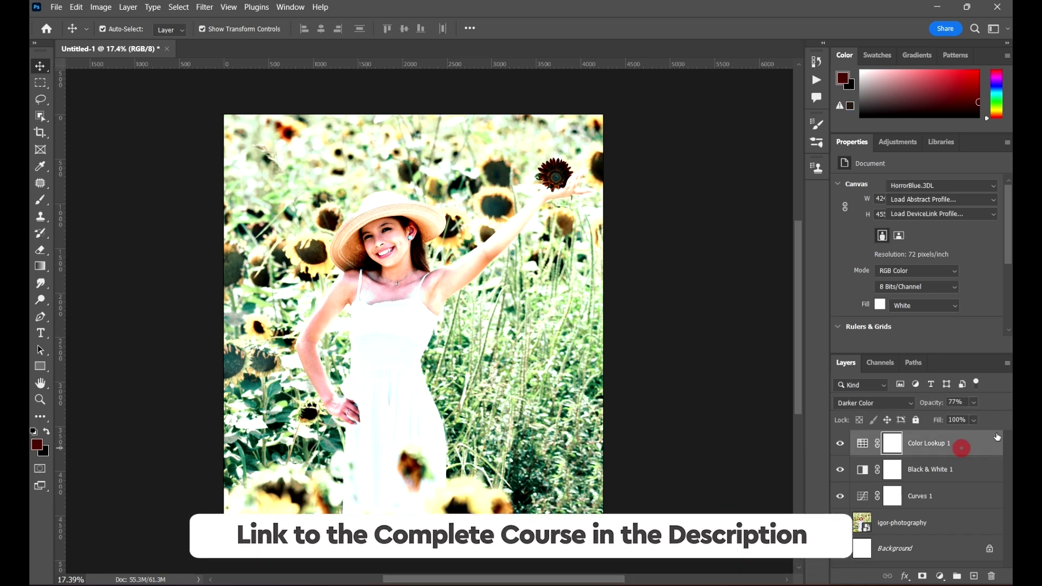
- Add a Levels adjustment layer above the Color Lookup layer and raise its shadow input level to 25
click(903, 145)
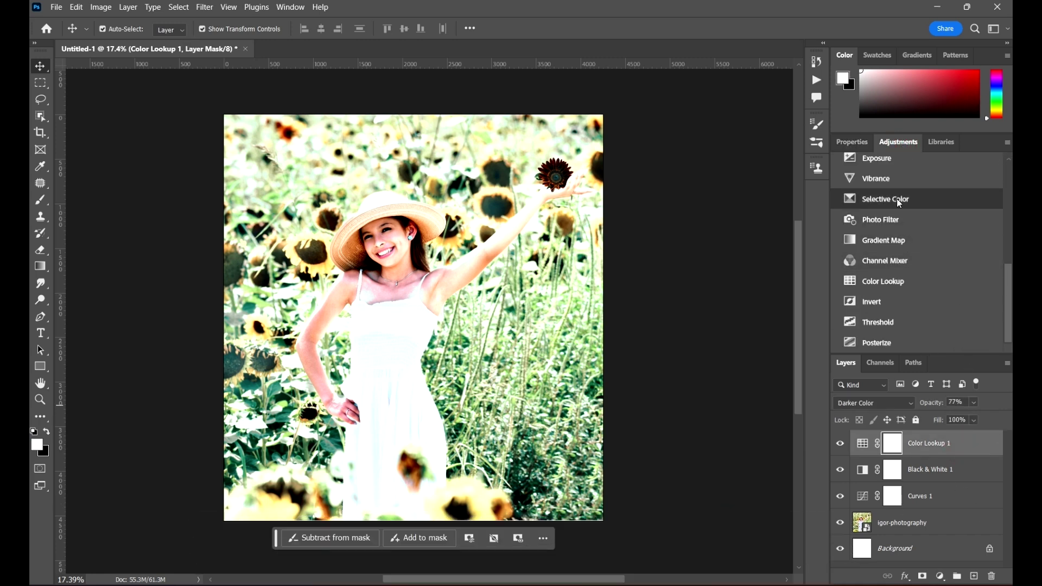
scroll(904, 190, up, 5)
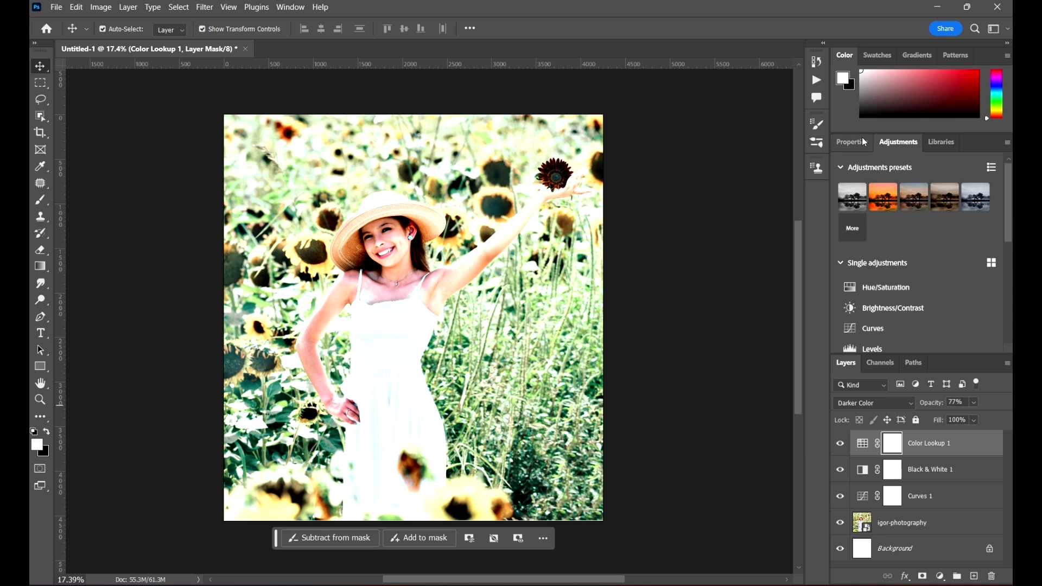
scroll(893, 265, down, 3)
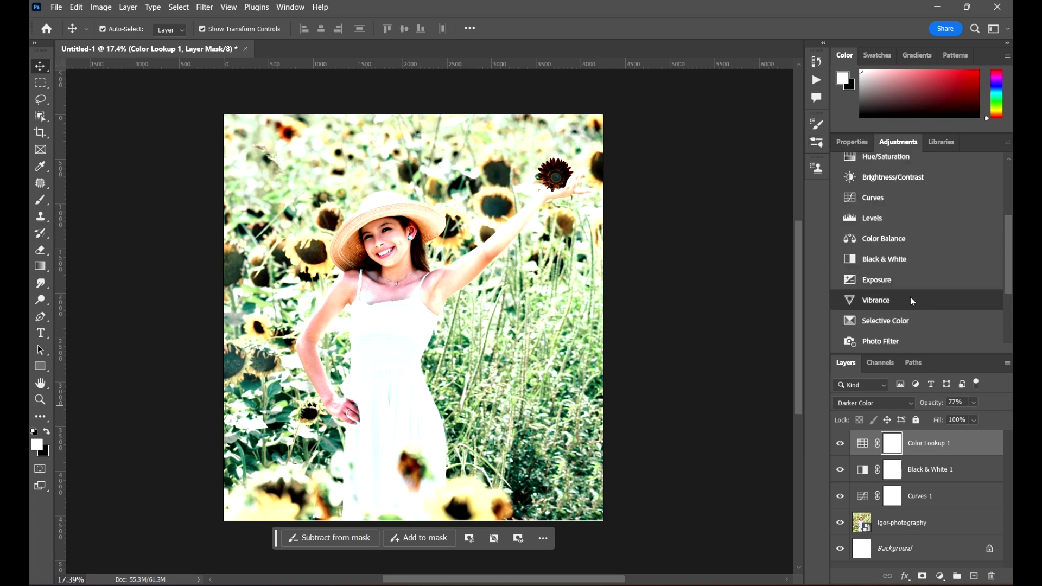
scroll(910, 299, down, 3)
scroll(909, 314, up, 5)
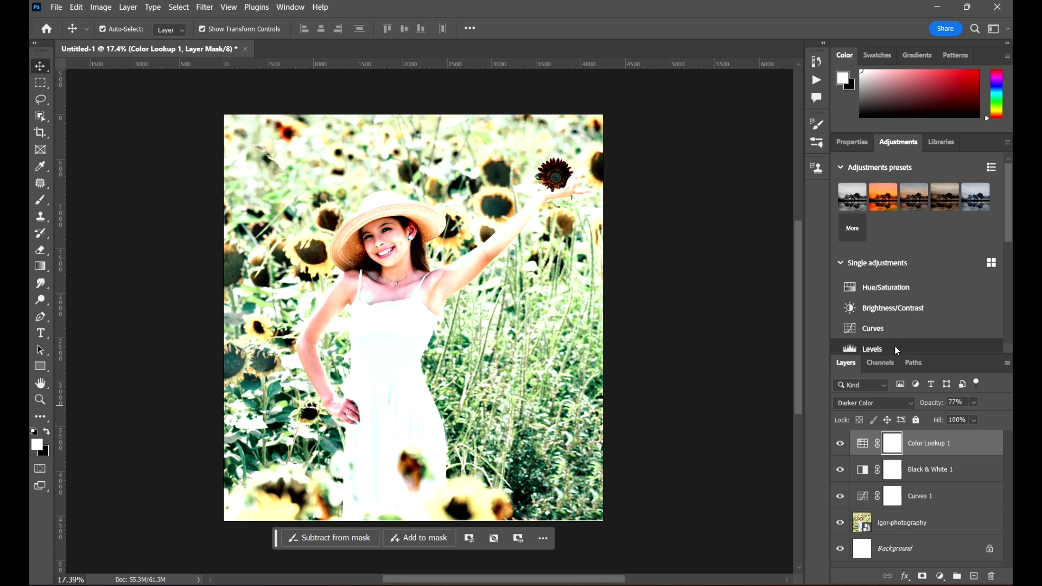
click(894, 345)
mouse_move(858, 279)
mouse_down()
mouse_move(885, 279)
mouse_move(870, 277)
mouse_up()
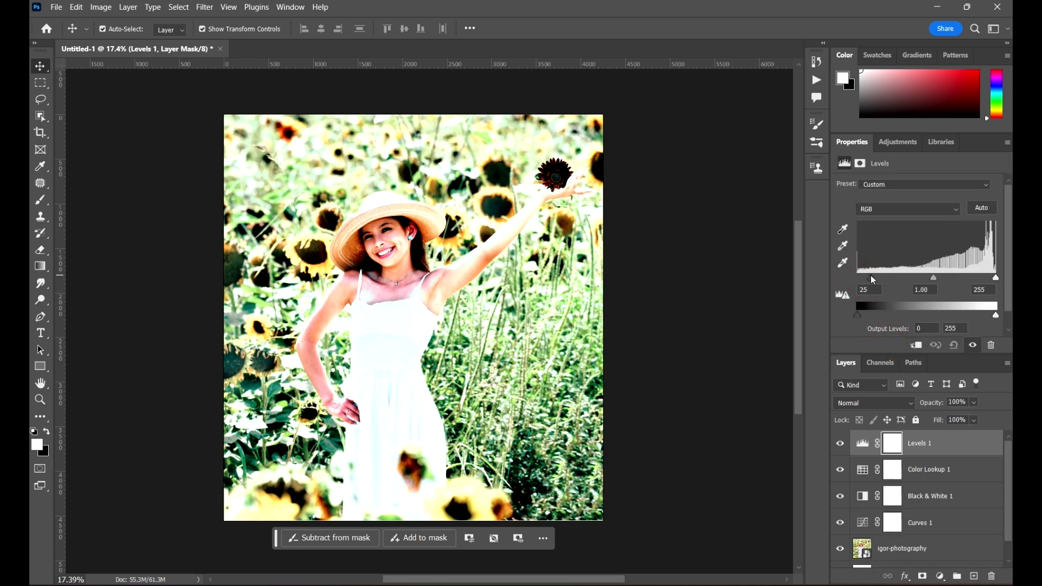
drag(997, 278, 995, 280)
- Add an Exposure adjustment layer above Levels 1 and reduce its exposure to -0.67
click(898, 142)
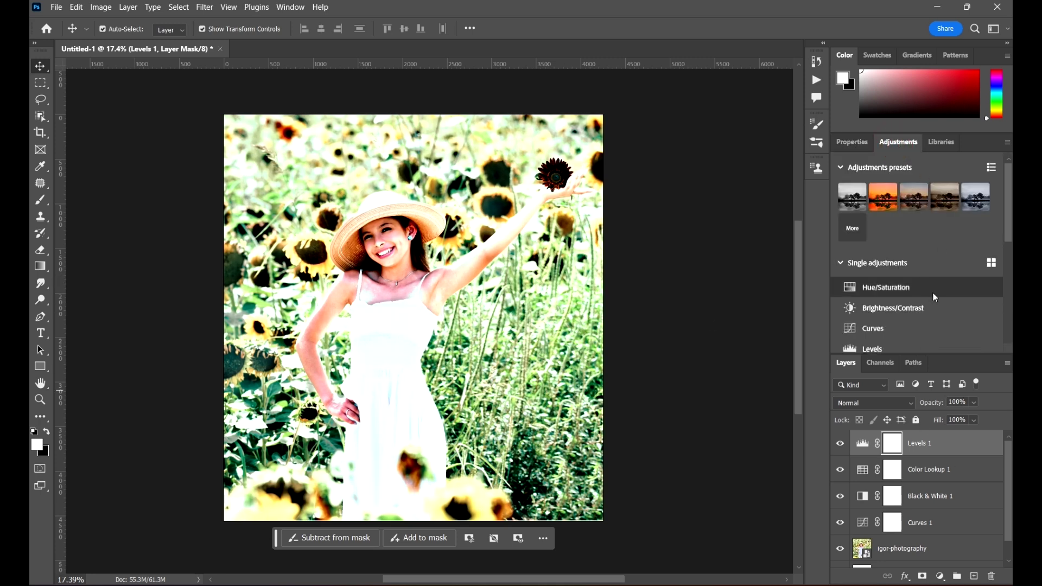
scroll(930, 298, down, 3)
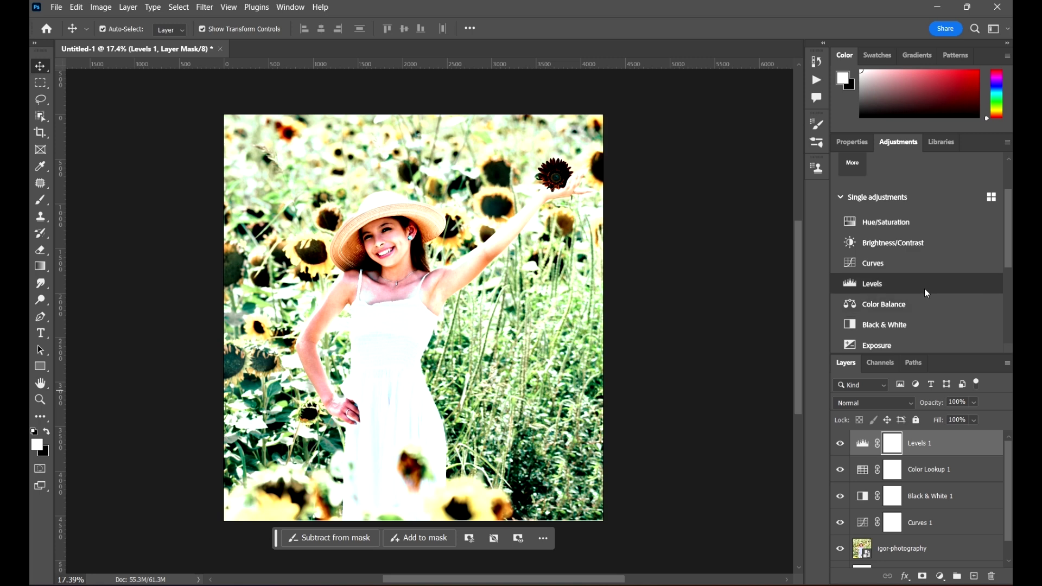
click(890, 347)
drag(918, 217, 912, 223)
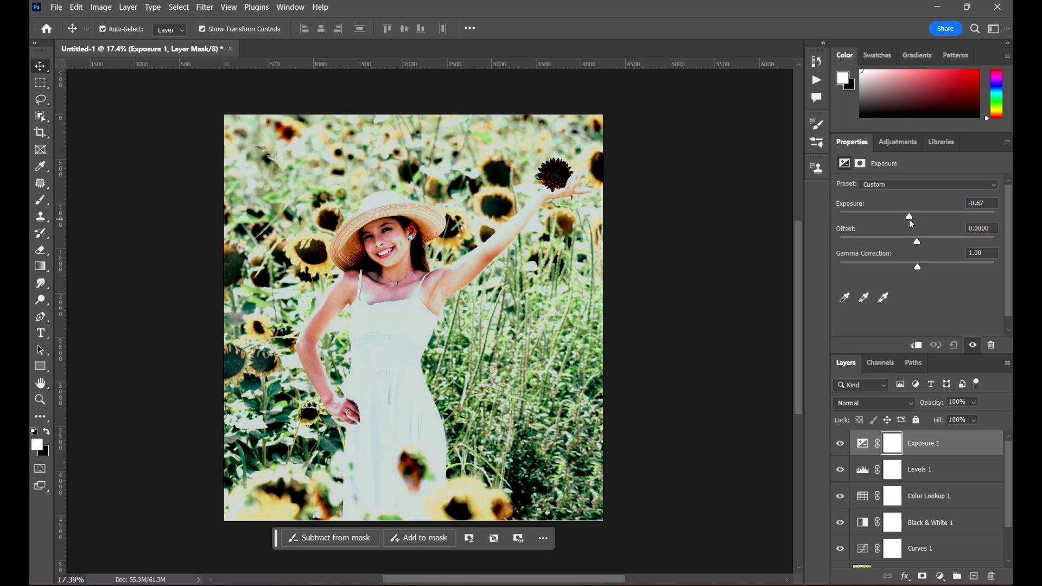
scroll(434, 185, down, 2)
scroll(386, 144, up, 6)
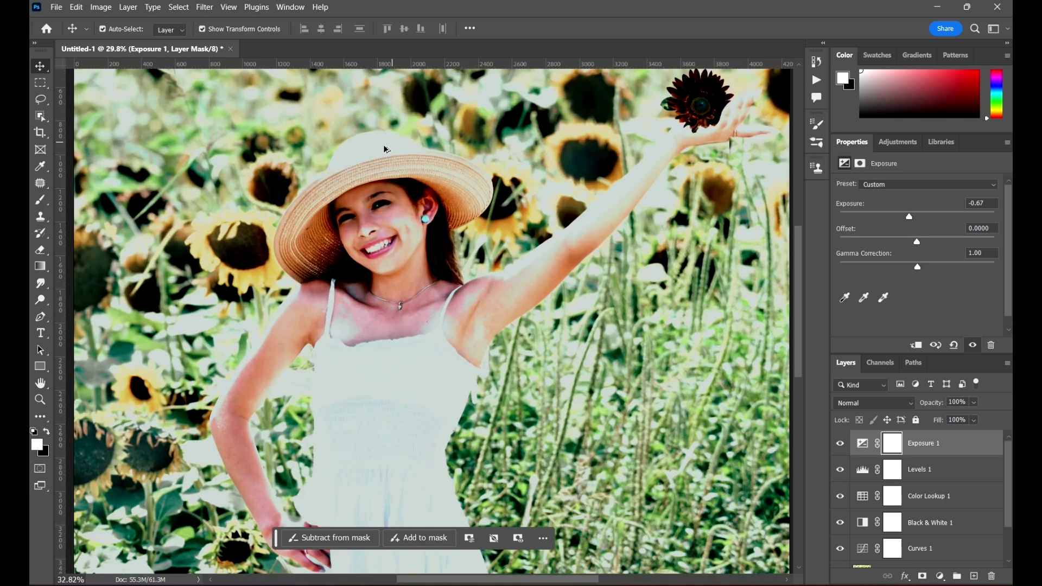
scroll(365, 161, down, 6)
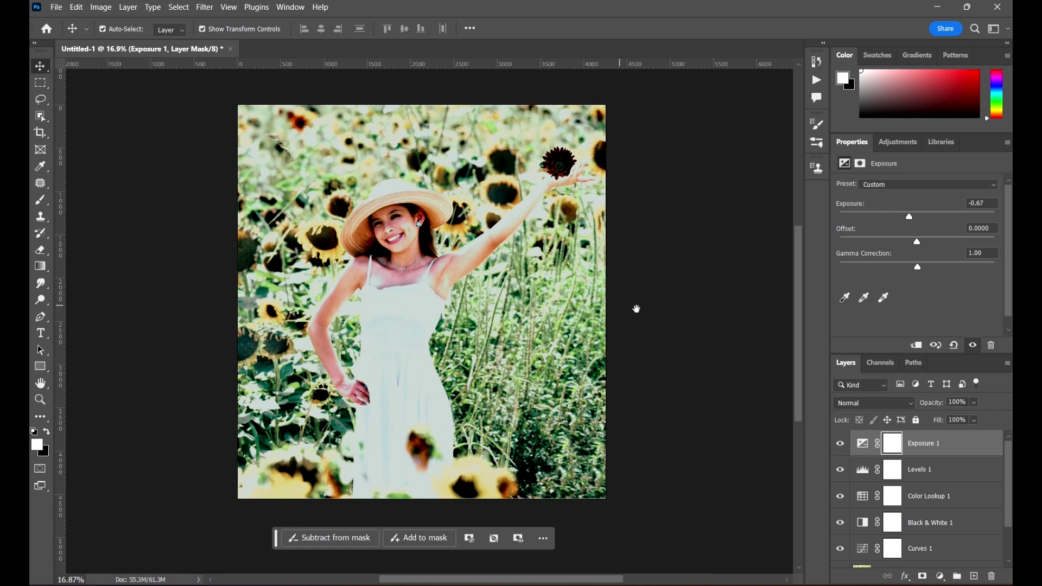
drag(711, 329, 715, 342)
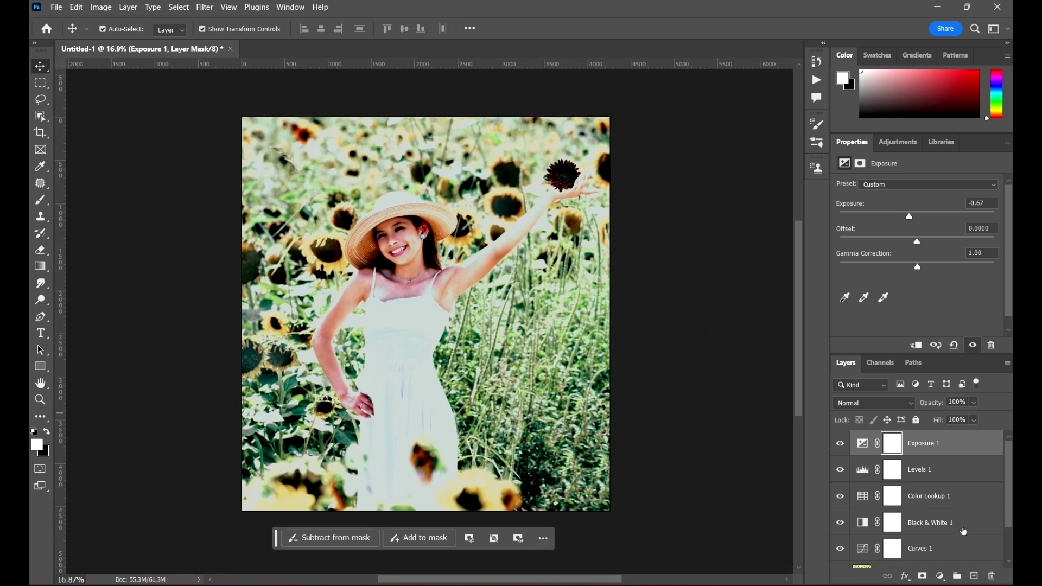
click(959, 530)
drag(625, 337, 612, 335)
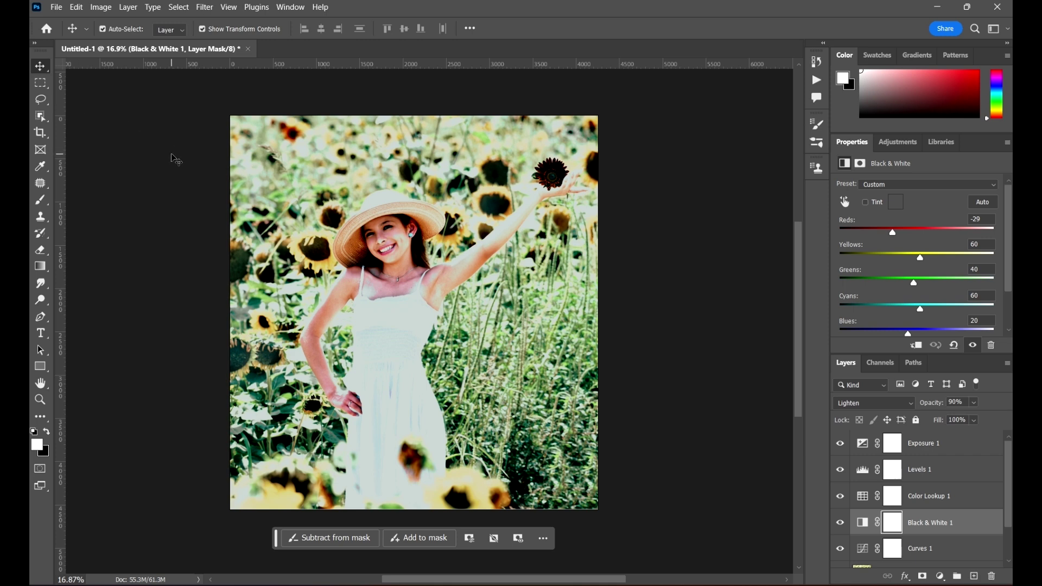
- Save the document as the Photoshop file "Flower Girl" in the 03 Workflow and Shortcuts folder with Maximize Compatibility on
key(ctrl)
key(ctrl+s)
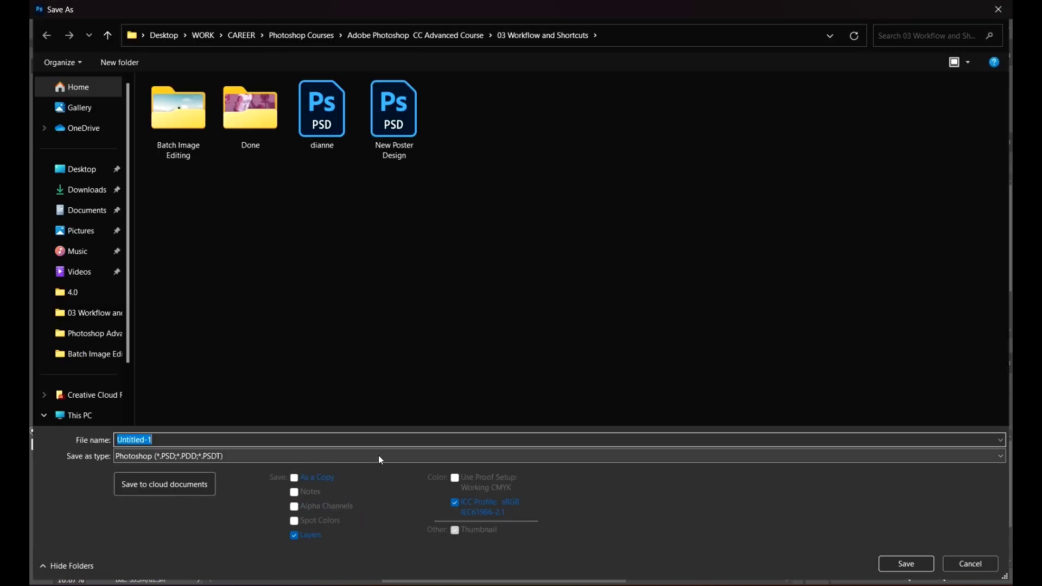
text(Flower Girl)
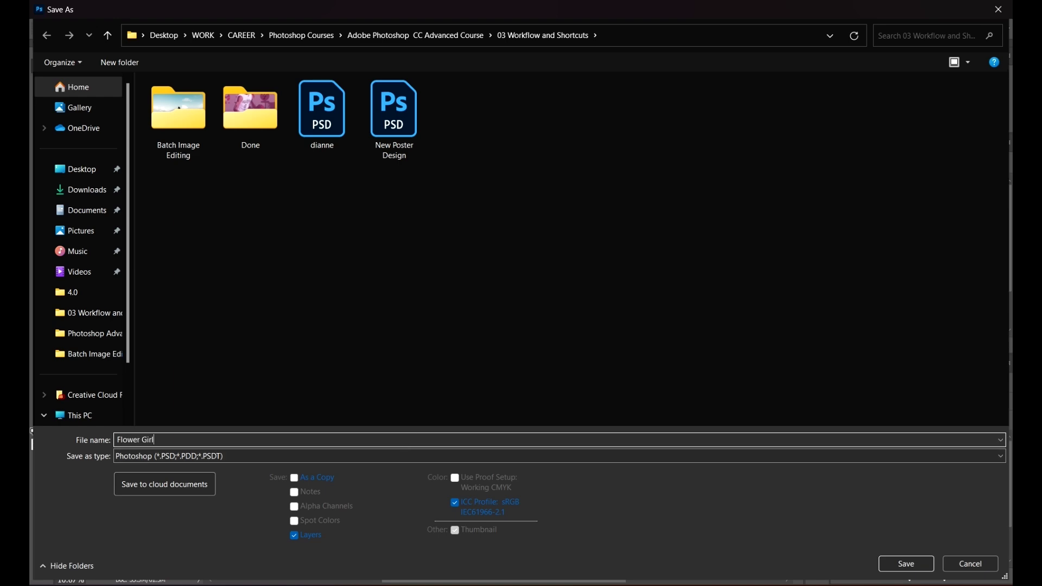
click(921, 570)
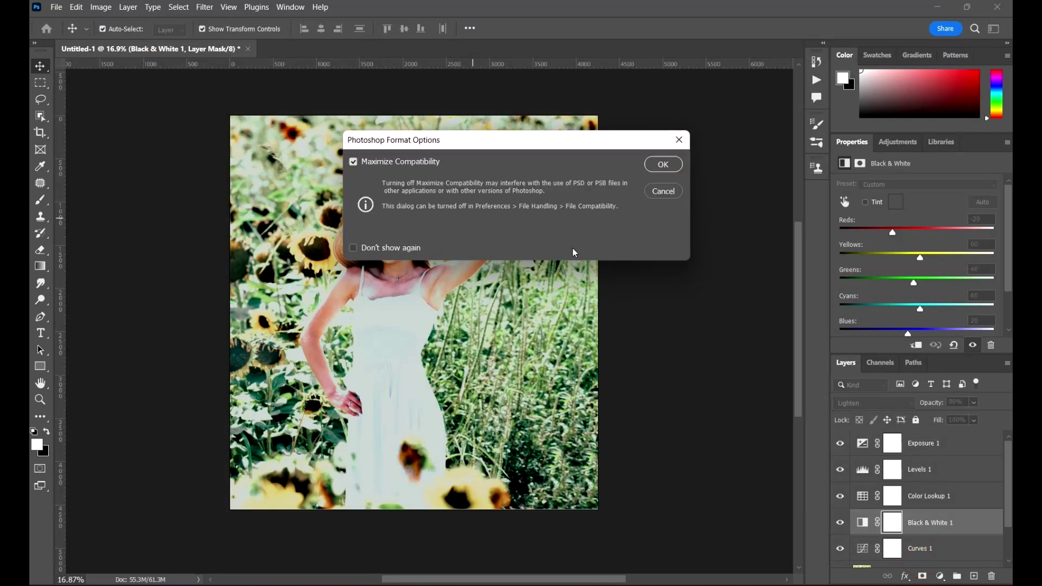
click(649, 167)
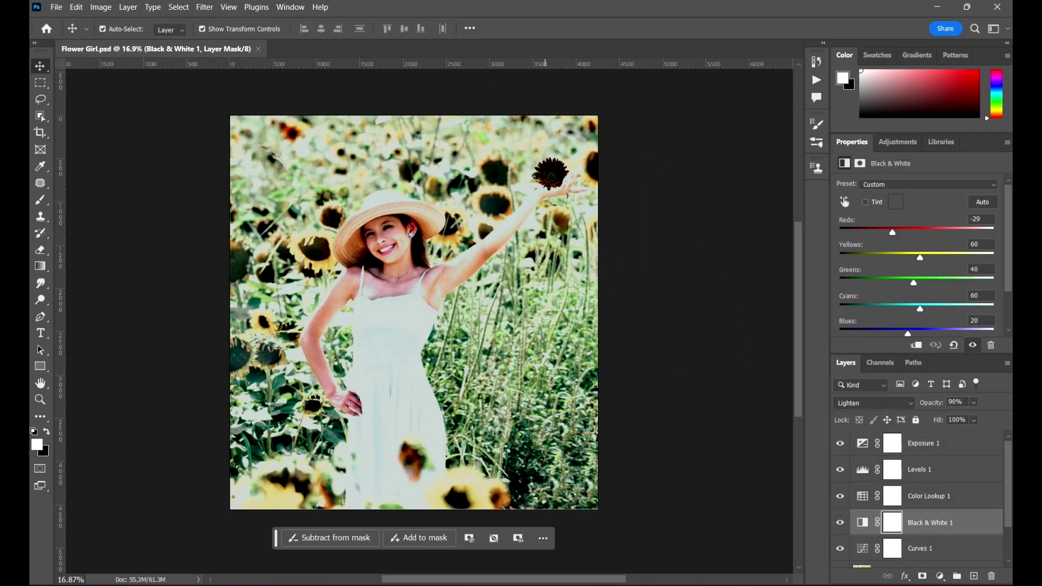
- Switch to the 03 Workflow and Shortcuts folder in File Explorer and refresh its contents
click(522, 585)
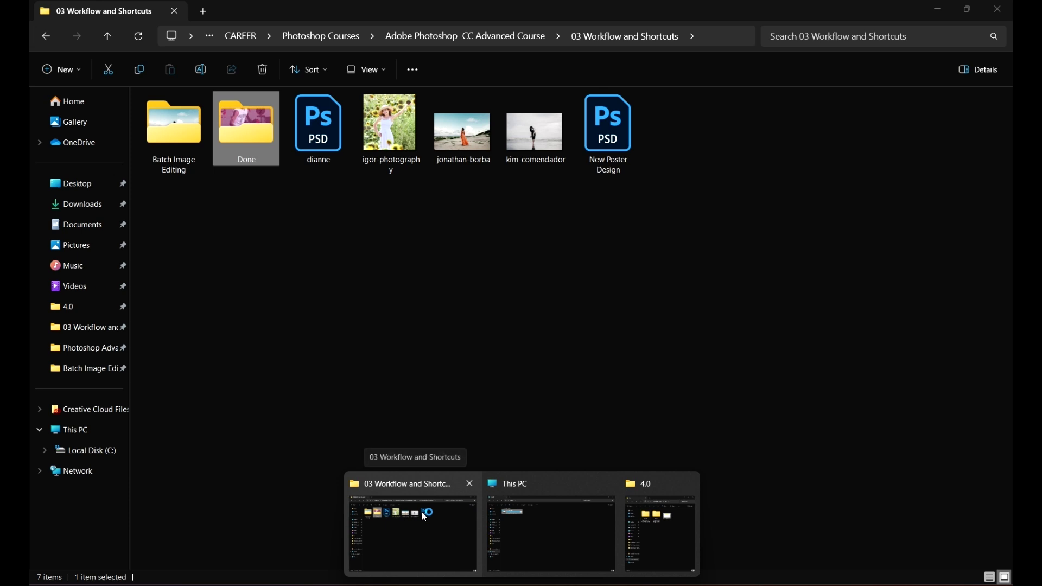
click(422, 513)
click(581, 292)
right_click(733, 418)
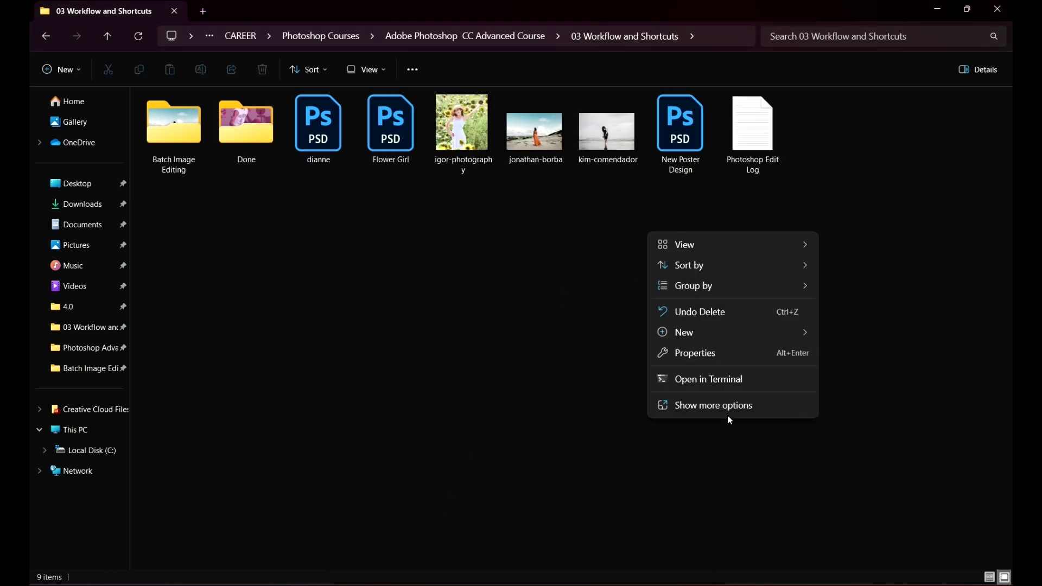
click(740, 412)
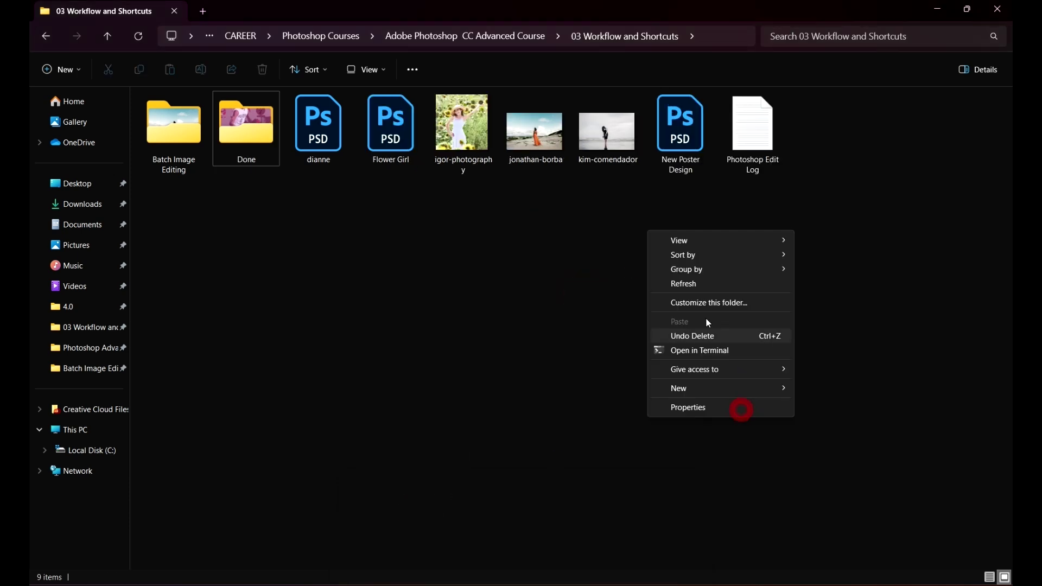
click(699, 284)
- Open the Photoshop Edit Log text file from the folder and maximize its window
click(747, 174)
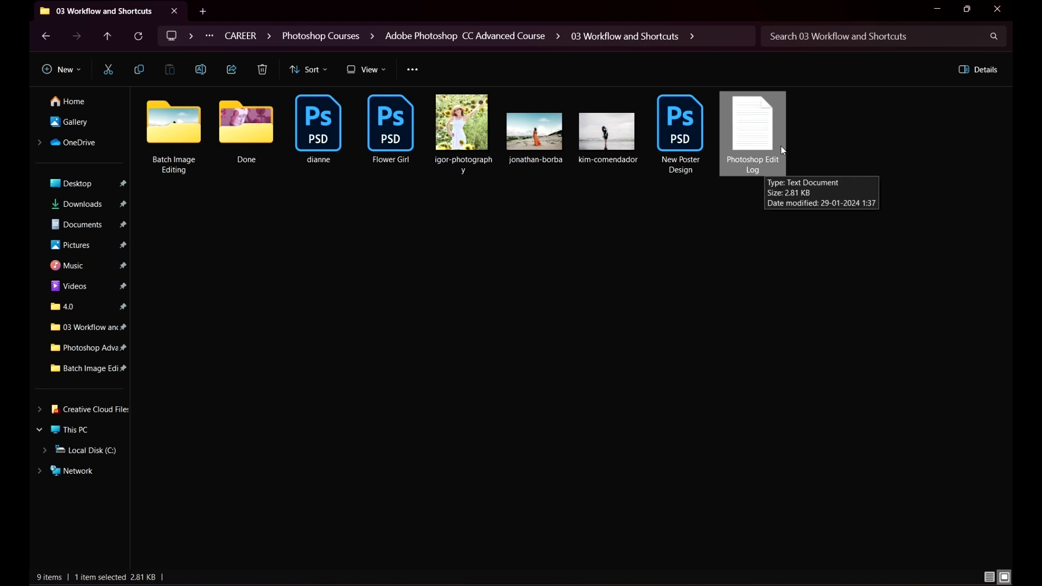
double_click(759, 134)
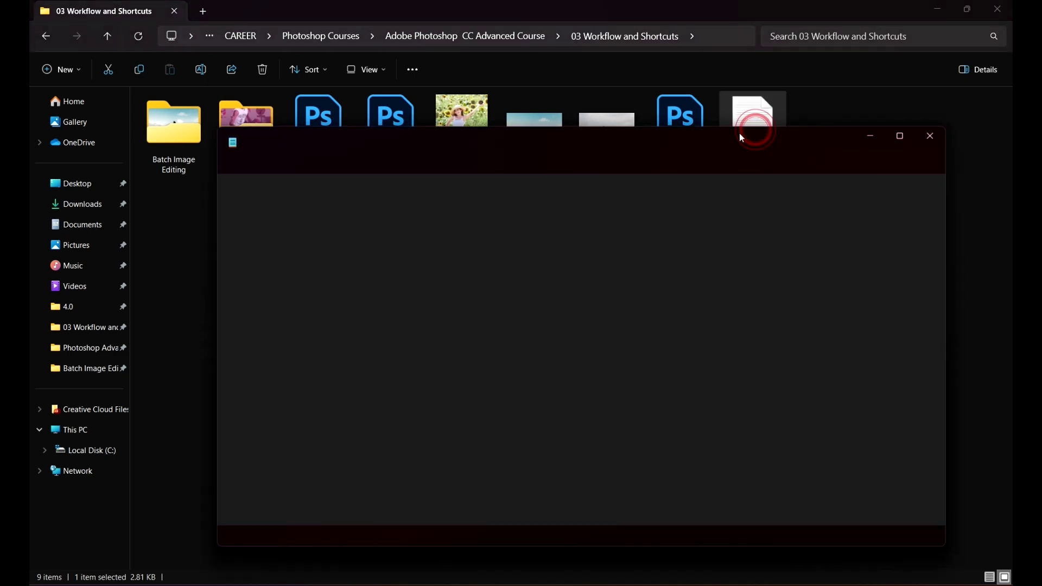
click(902, 135)
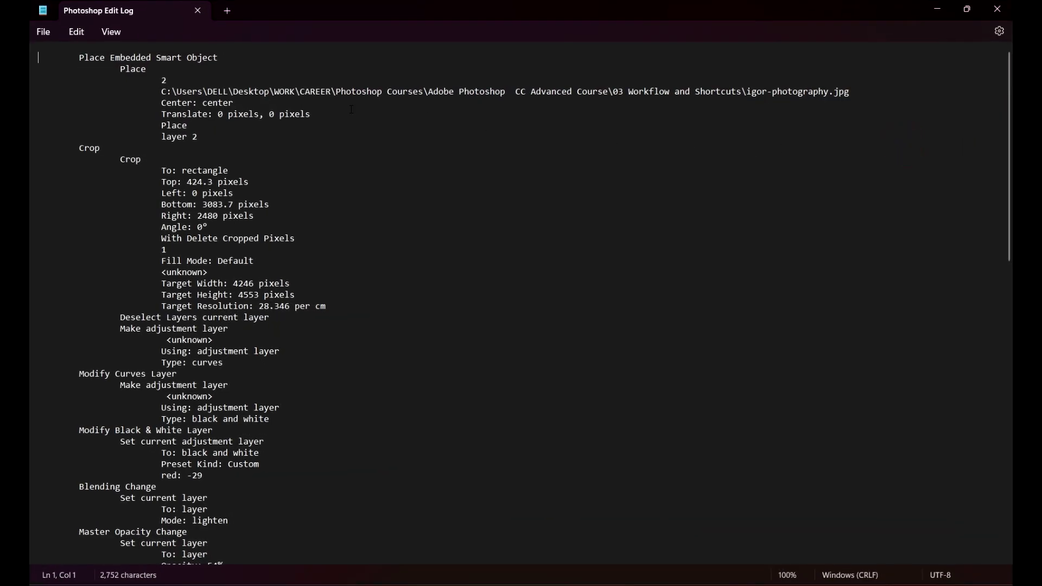
- Examine the Place Embedded Smart Object entry in the log, including its source file path, position and layer lines
scroll(142, 81, down, 20)
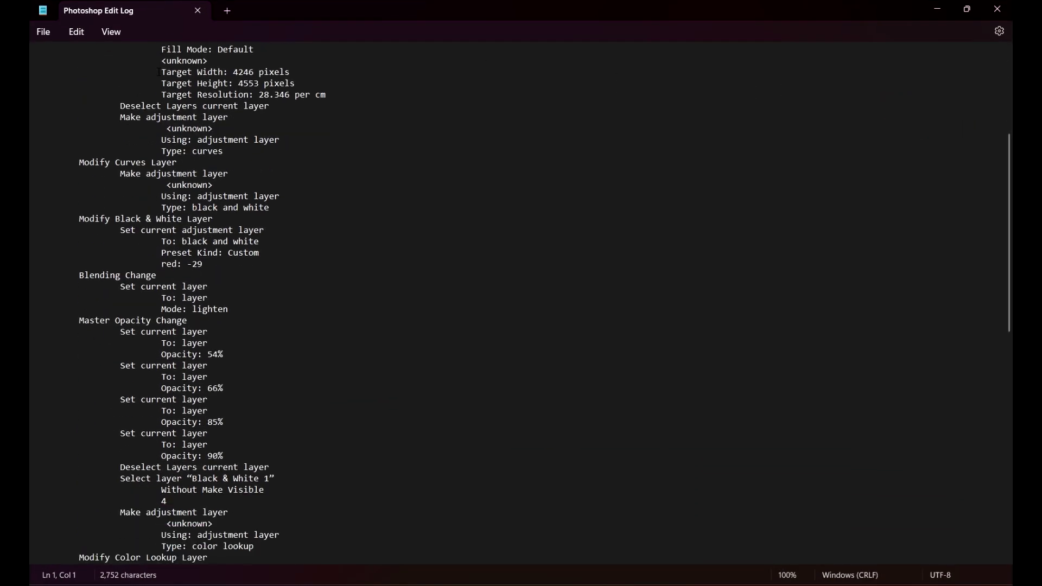
scroll(123, 109, up, 20)
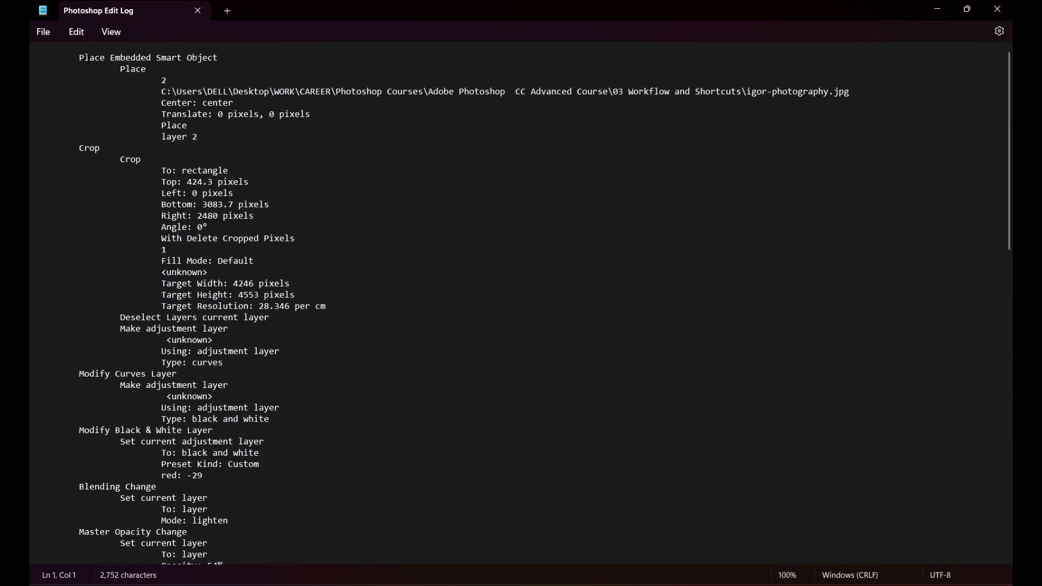
drag(89, 62, 220, 57)
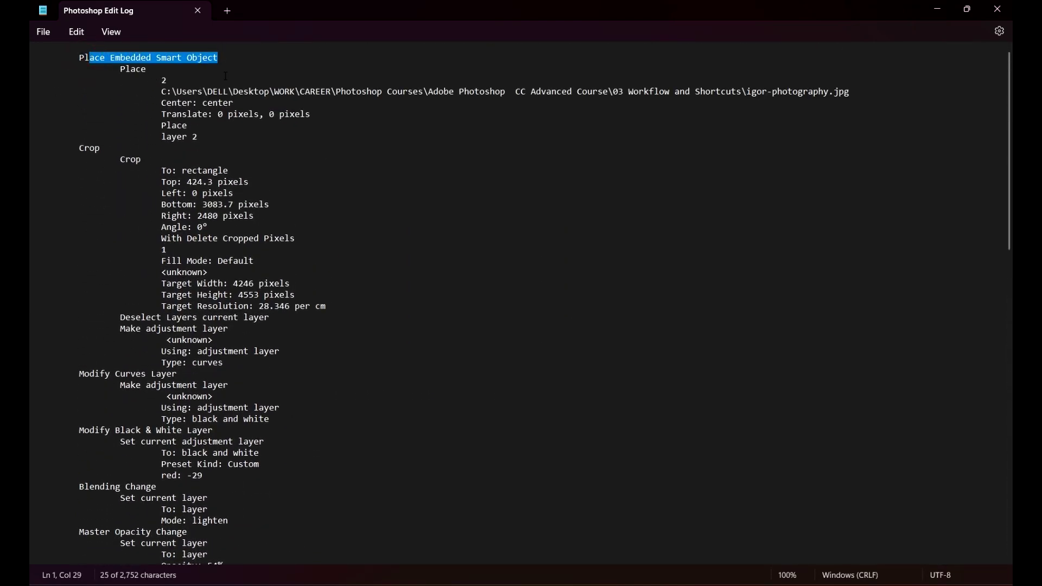
click(149, 84)
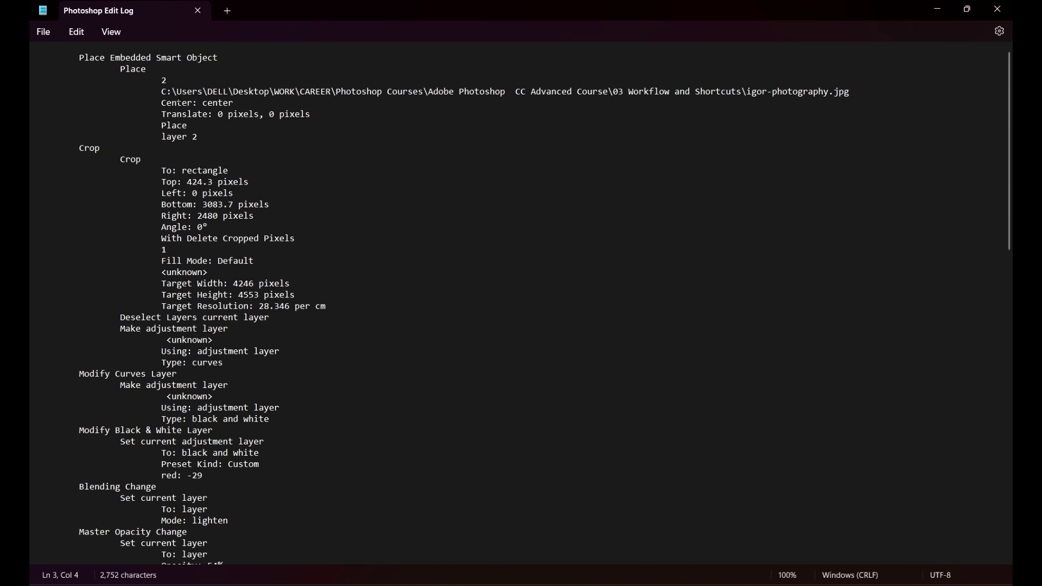
drag(202, 102, 768, 92)
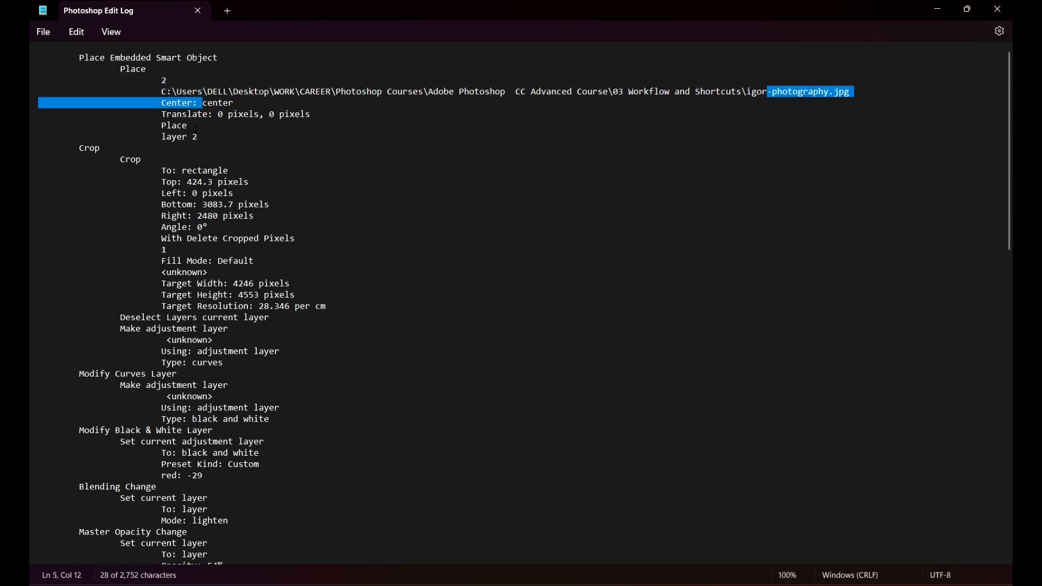
drag(308, 114, 239, 114)
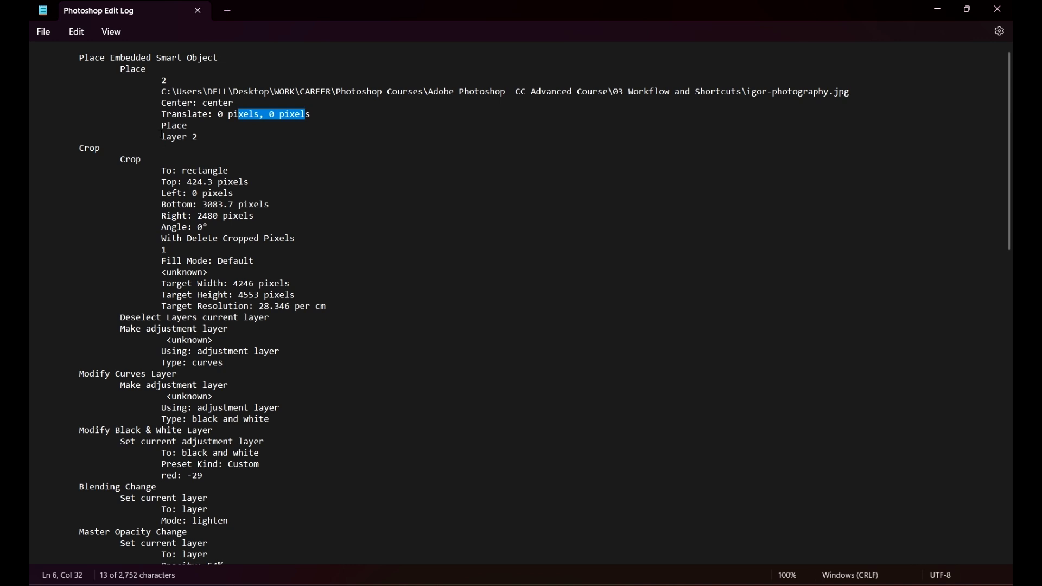
drag(199, 137, 170, 135)
click(233, 150)
- Review the log's crop, adjustment layer, blending and opacity entries, and minimize the text file
scroll(156, 148, down, 2)
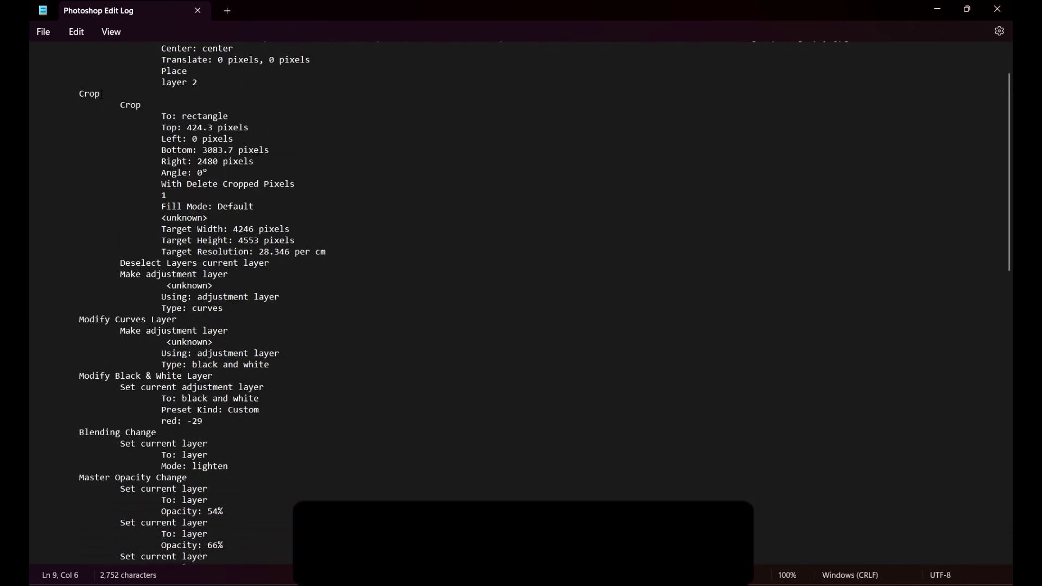
drag(102, 93, 63, 93)
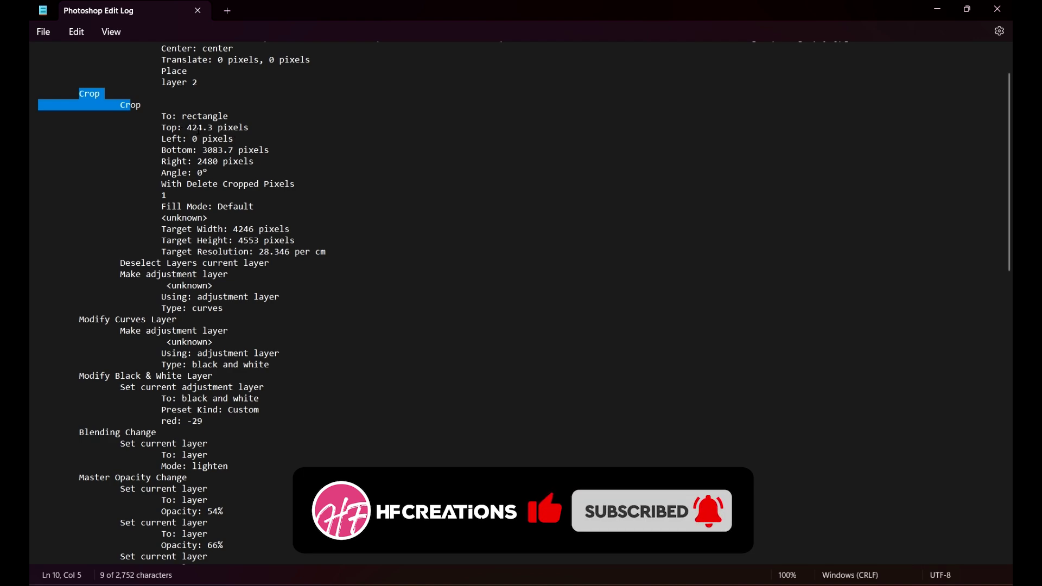
scroll(201, 159, down, 3)
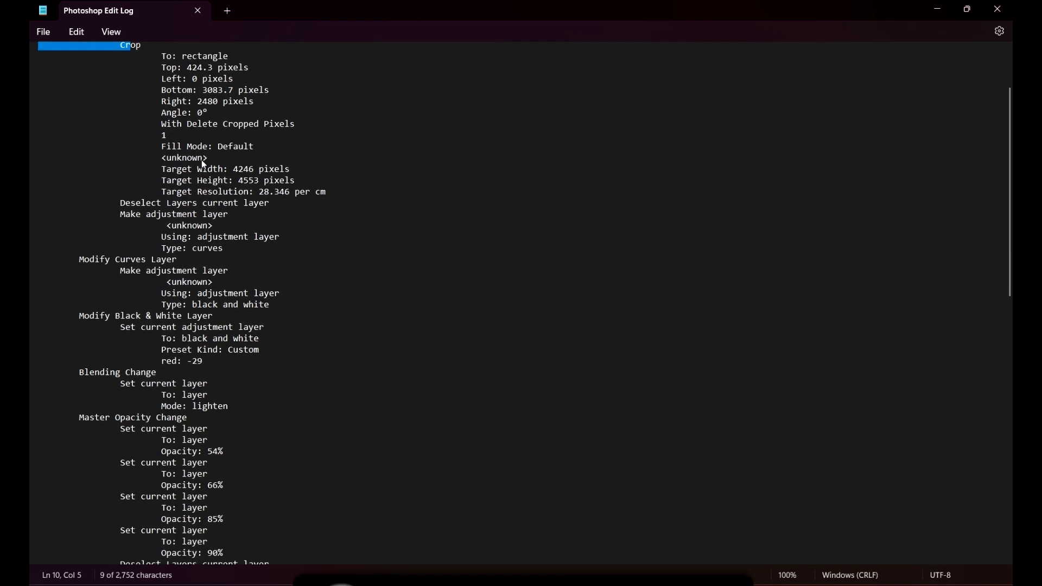
scroll(202, 170, down, 17)
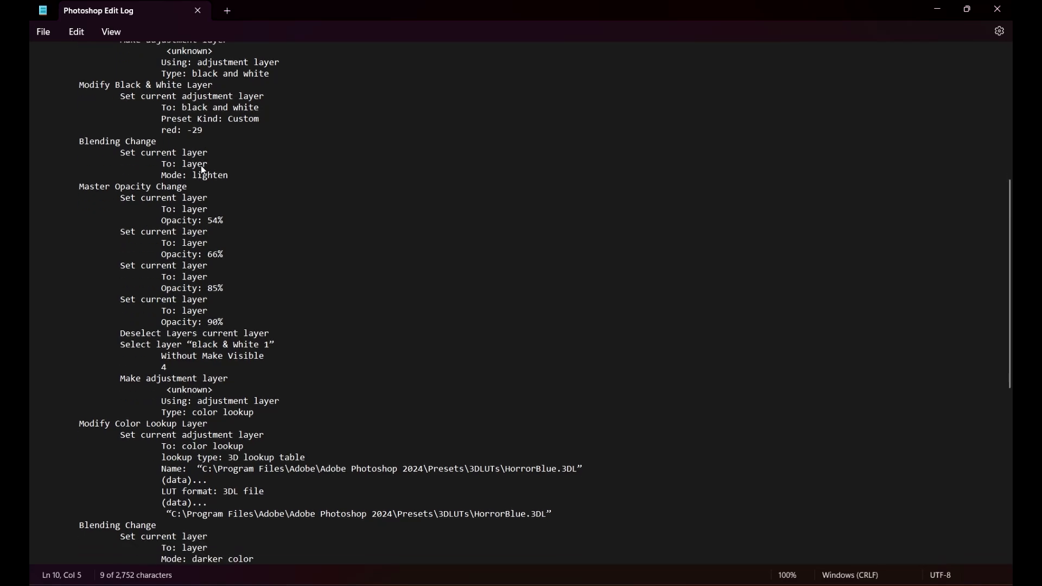
scroll(222, 156, up, 20)
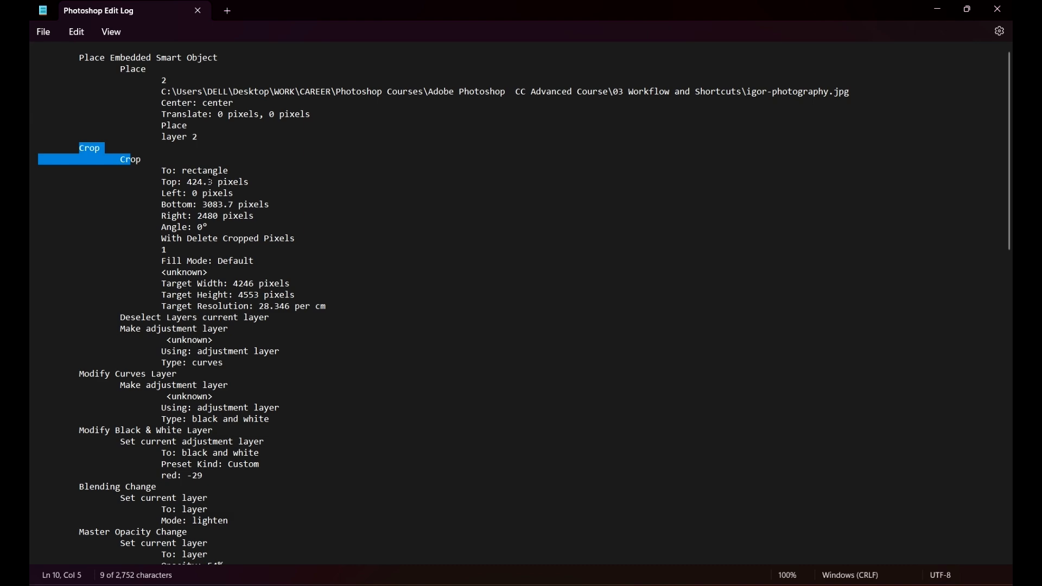
click(939, 9)
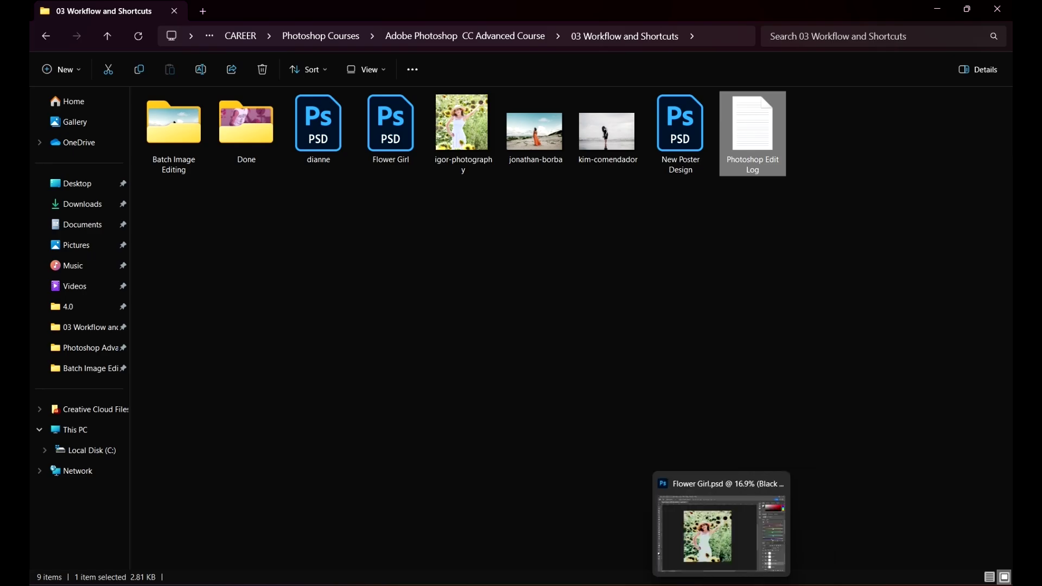
- Switch back to Photoshop and view the Flower Girl document's width, height, channels and resolution from the status bar
click(721, 585)
scroll(748, 202, down, 2)
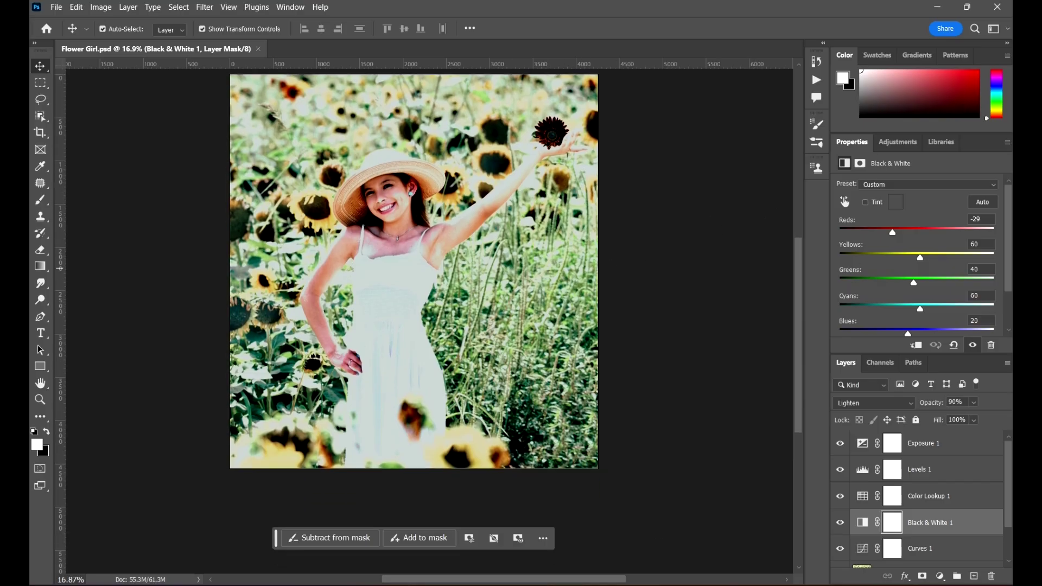
scroll(534, 235, up, 3)
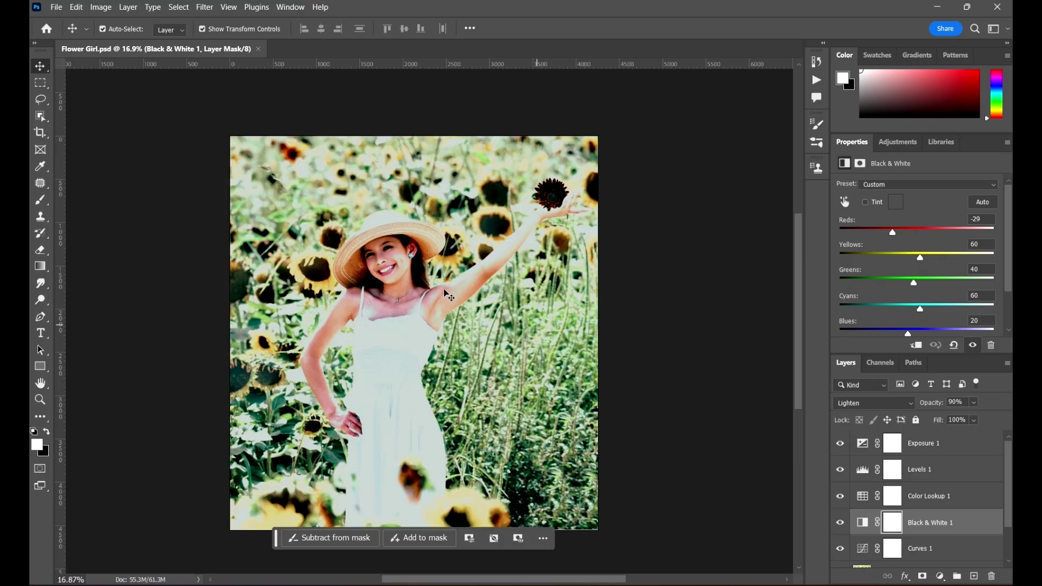
click(195, 580)
click(149, 581)
click(172, 580)
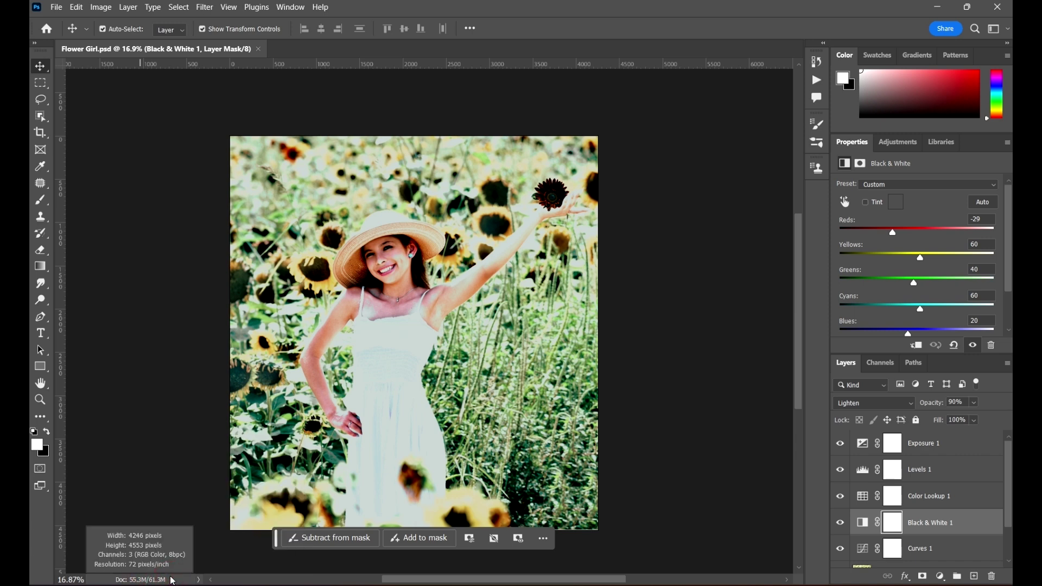
click(173, 579)
click(168, 565)
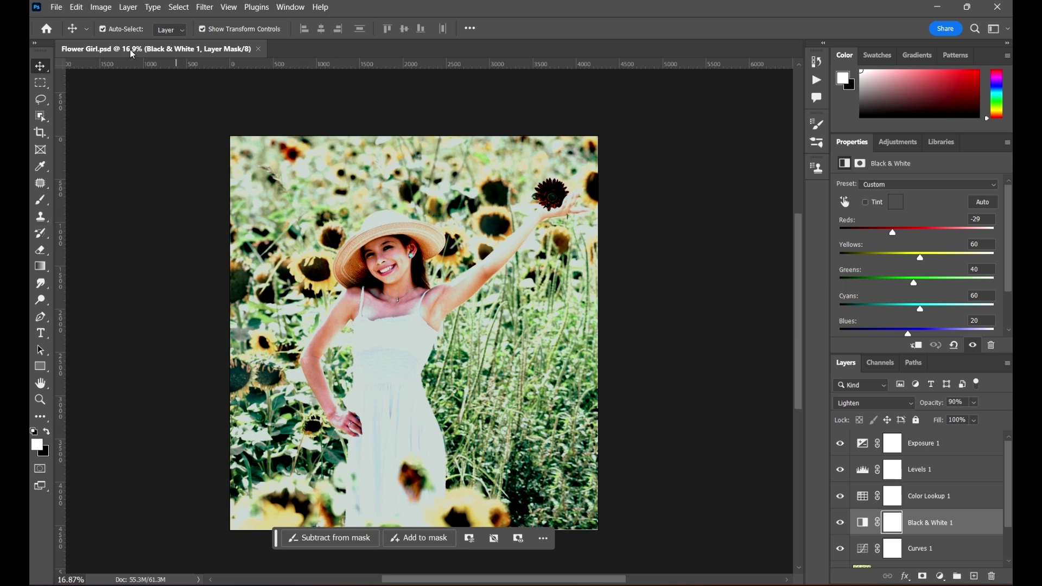
- Check the document's dimensions and resolution in the Image Size dialog, and close it without making changes
click(56, 7)
mouse_move(96, 7)
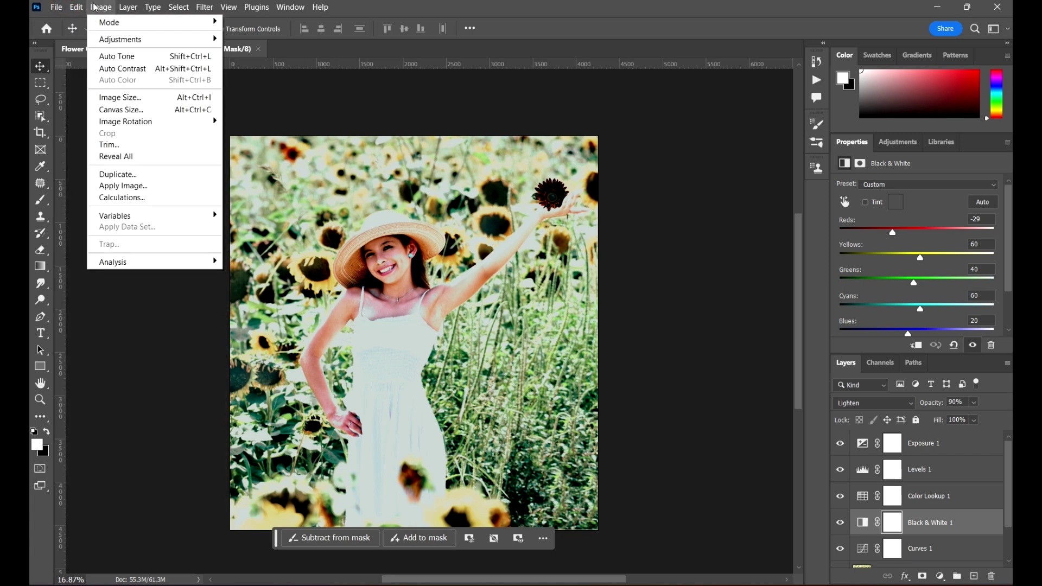
click(144, 98)
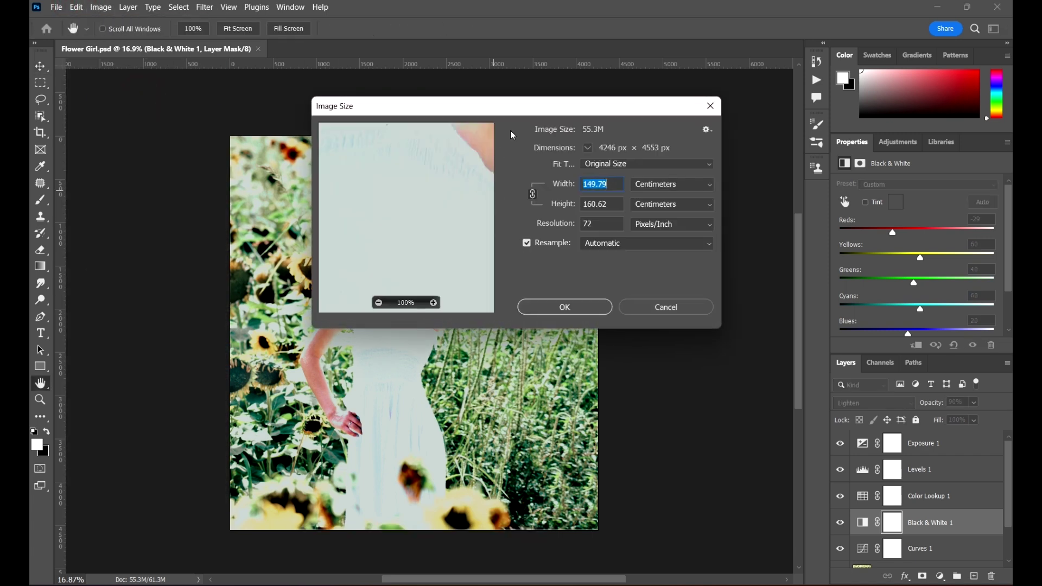
double_click(598, 223)
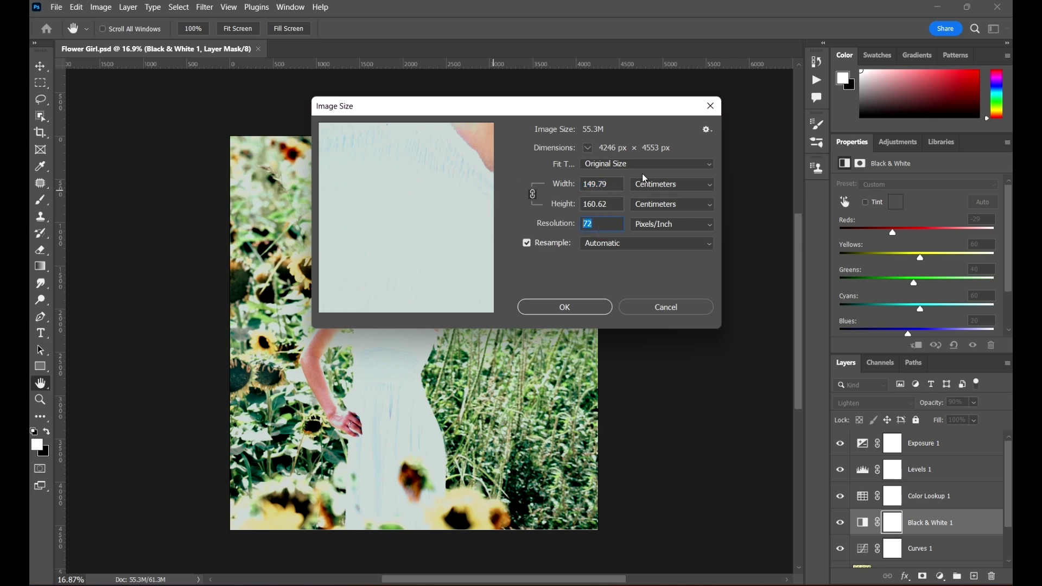
click(710, 106)
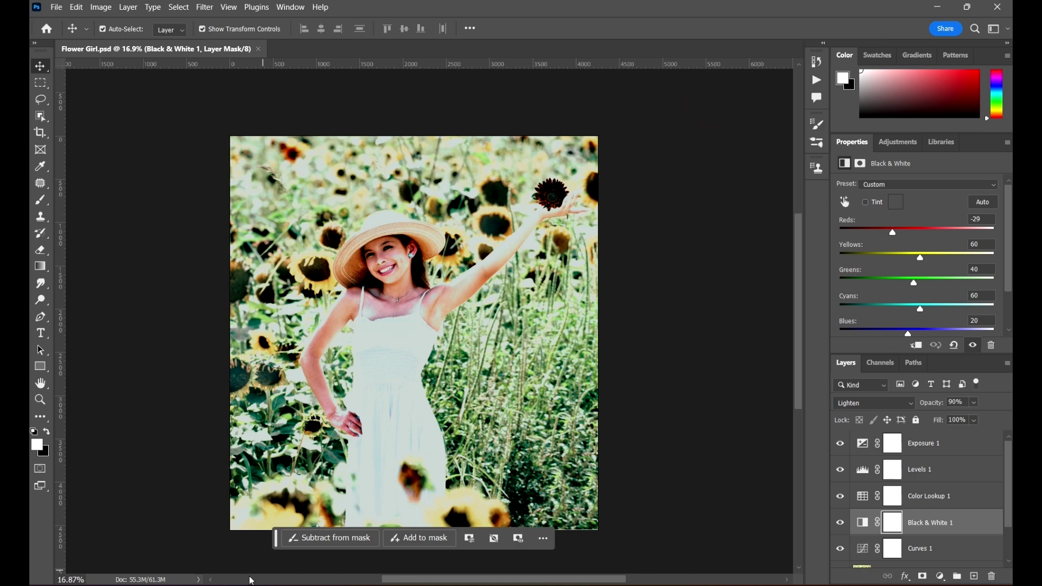
- Set the status bar to show the Document Profile instead of the document sizes
click(199, 581)
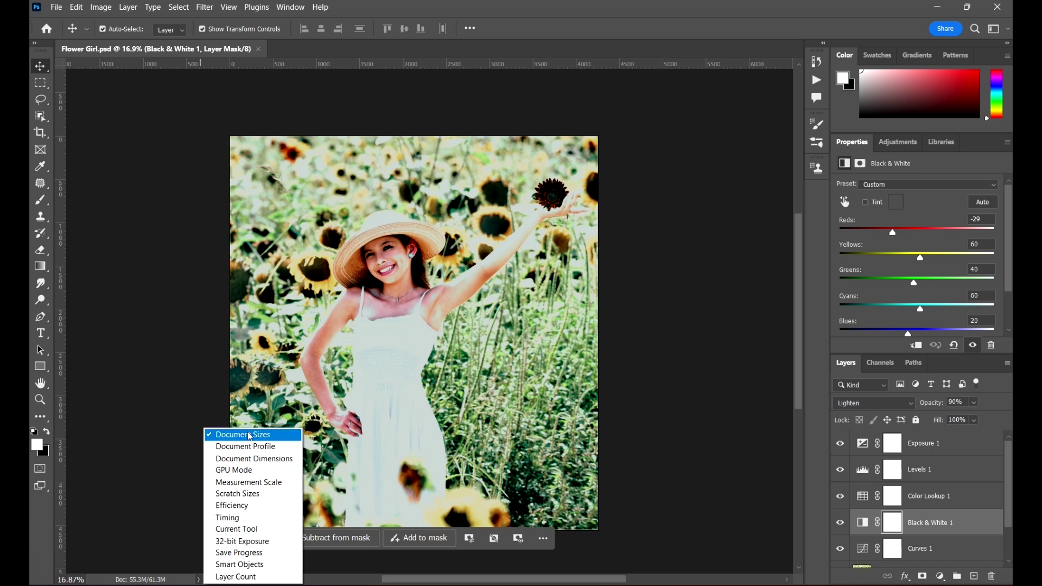
click(167, 583)
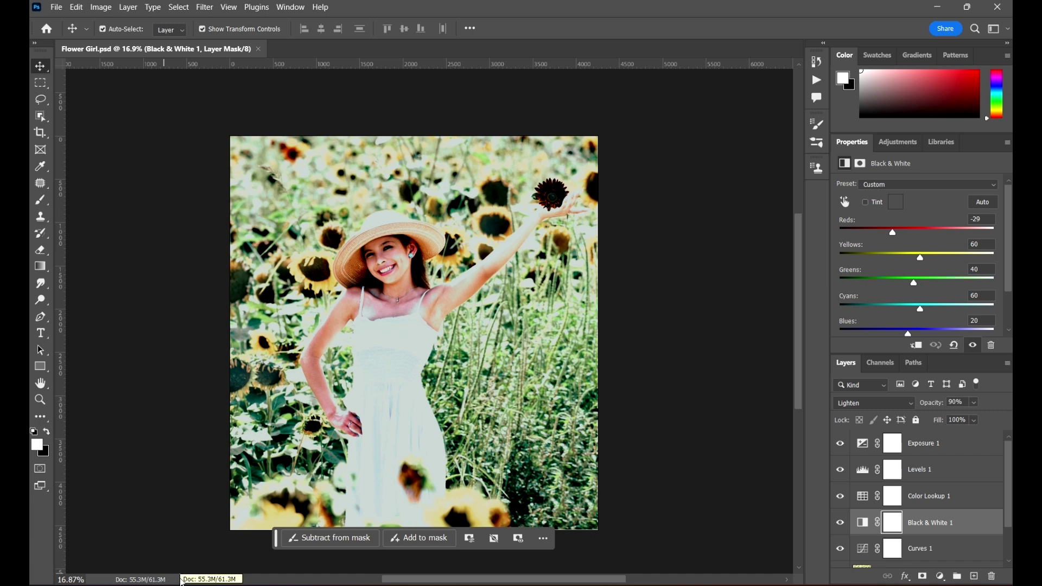
scroll(184, 583, down, 1)
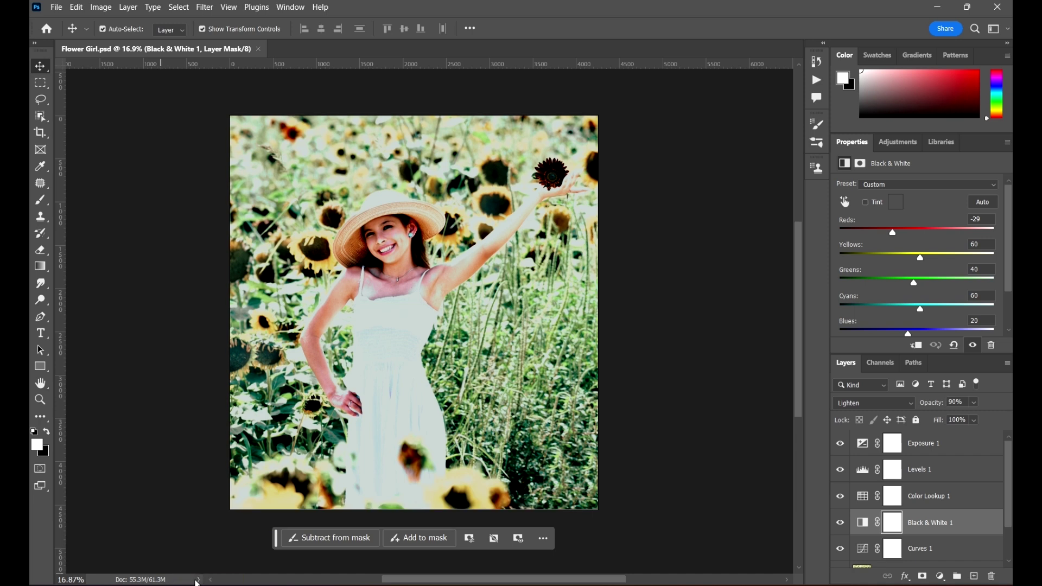
click(198, 580)
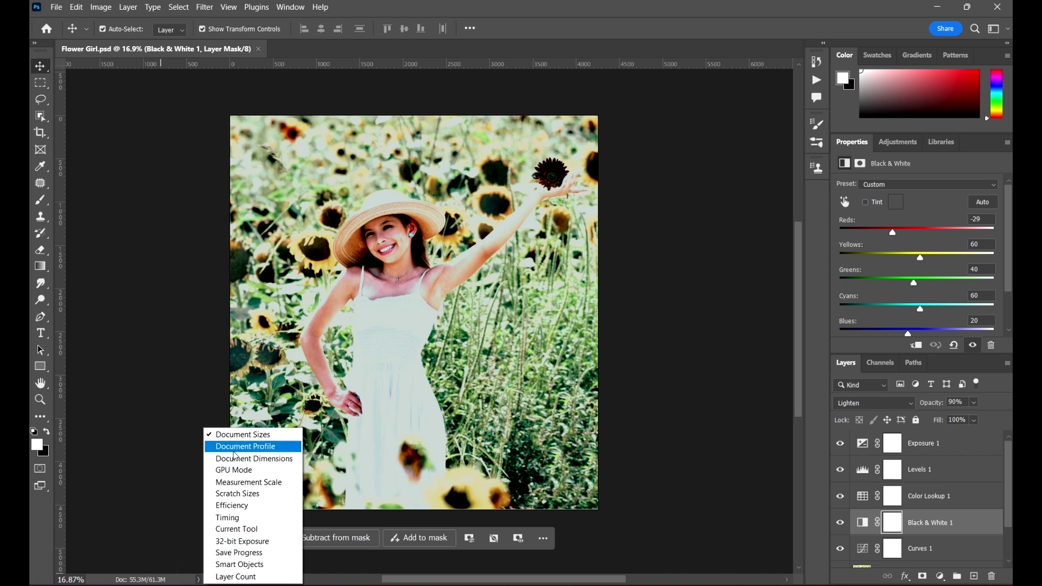
click(234, 447)
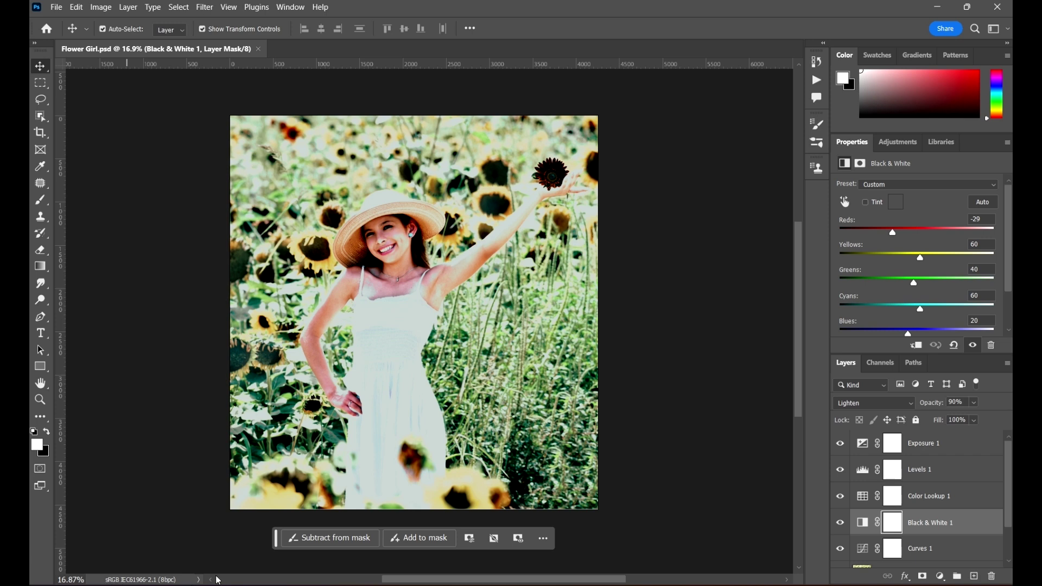
- Set the status bar to show Document Dimensions, and change it to GPU Mode
click(199, 580)
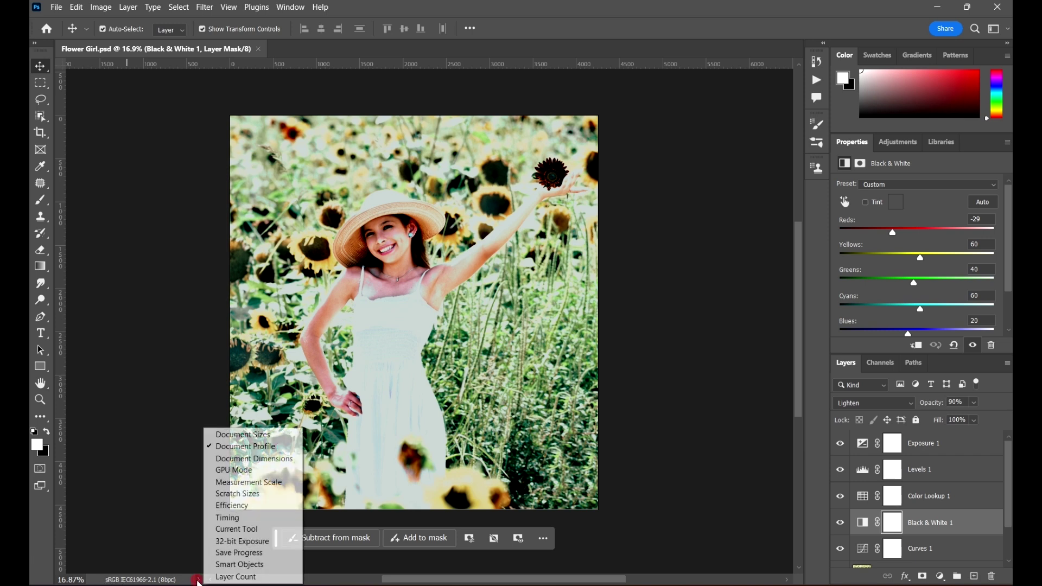
click(260, 460)
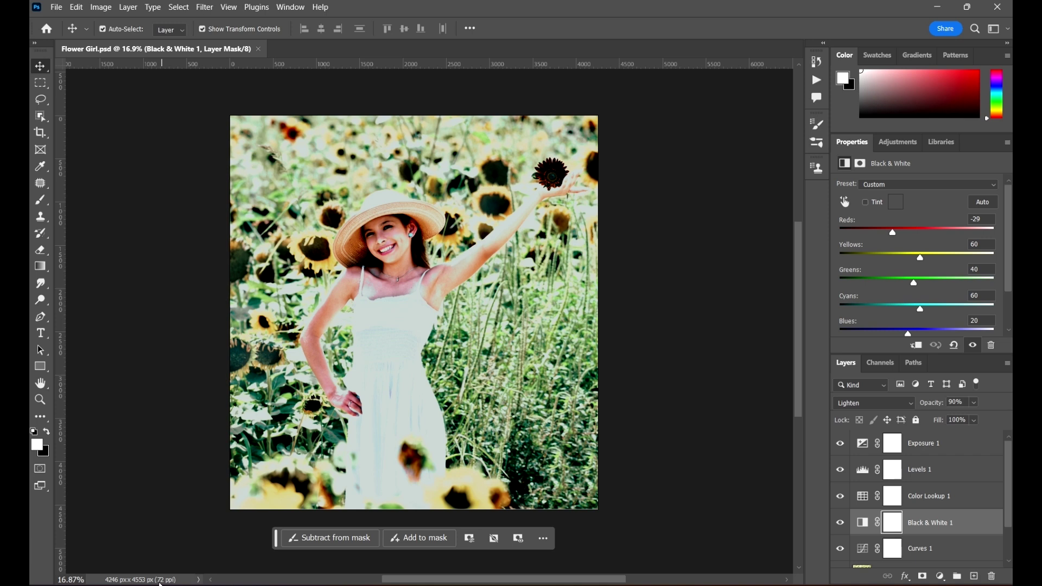
click(198, 579)
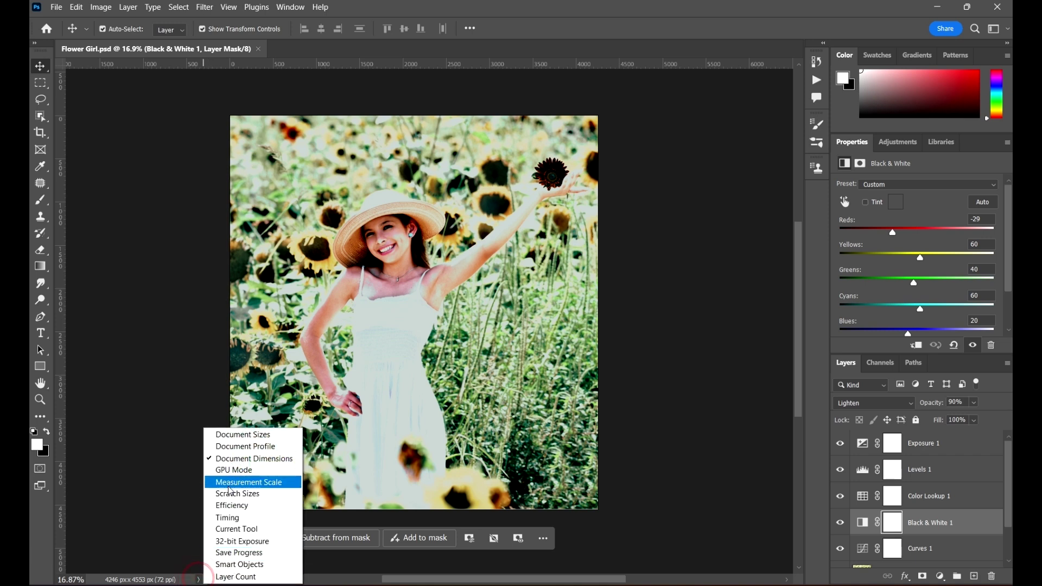
click(250, 476)
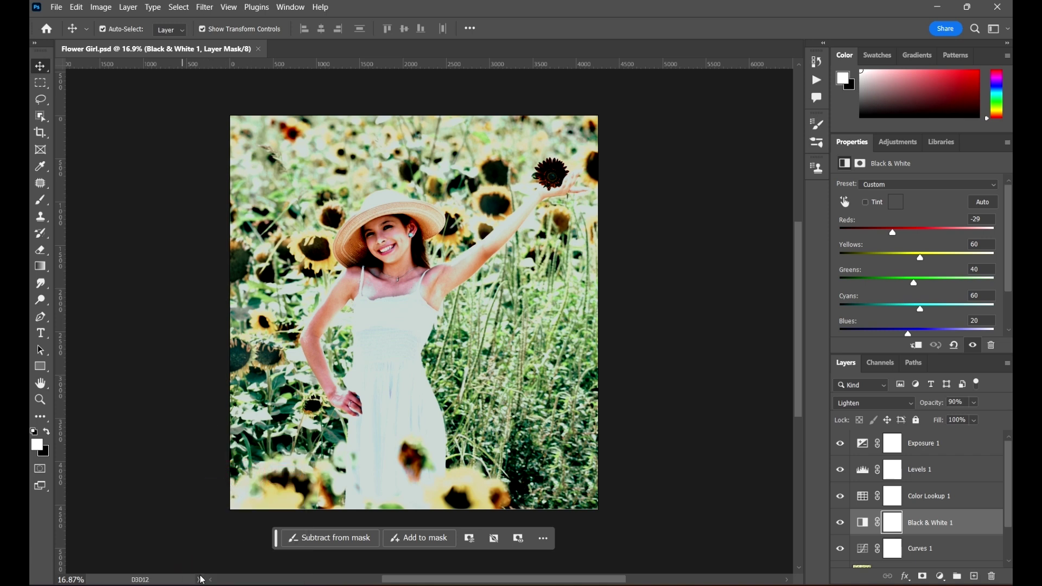
- Set the status bar to show Measurement Scale, and check its reading at different zoom levels of the image
click(199, 580)
click(232, 487)
scroll(418, 353, up, 3)
scroll(336, 451, down, 2)
scroll(360, 434, down, 2)
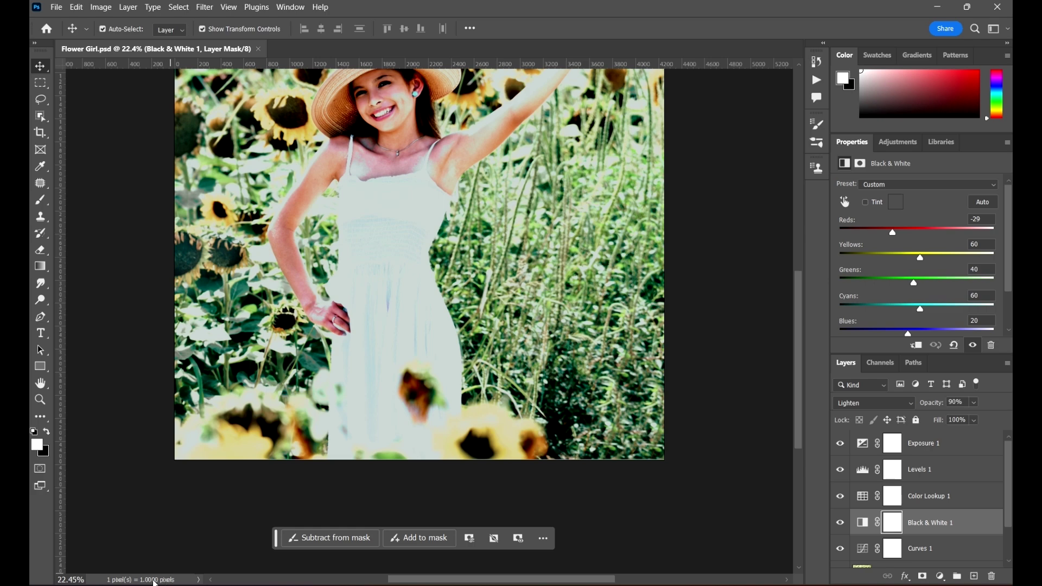
scroll(367, 361, down, 4)
scroll(375, 380, up, 2)
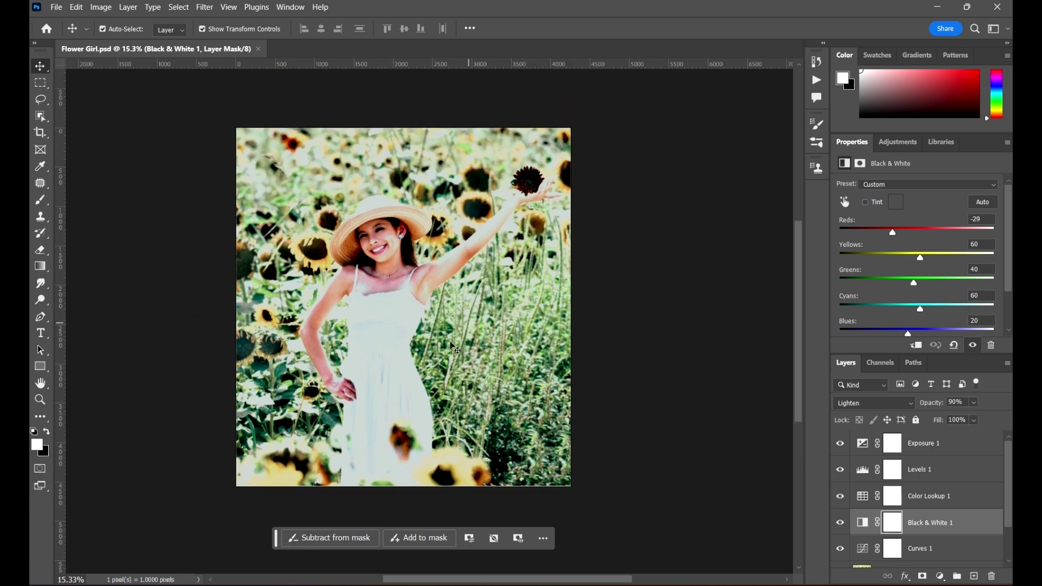
scroll(383, 423, up, 3)
scroll(261, 427, down, 1)
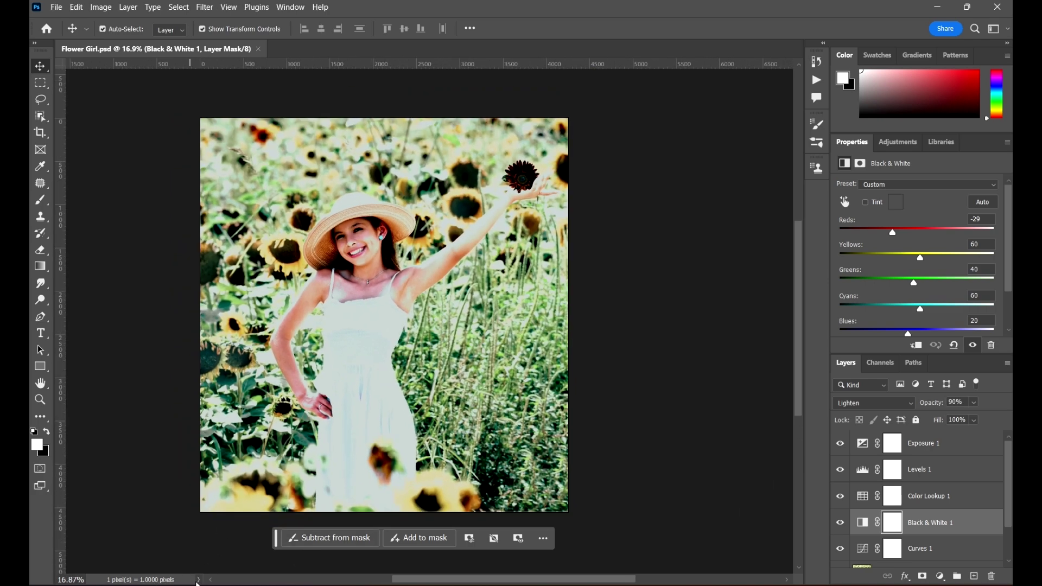
- Set the status bar to show Scratch Sizes, and check the reading while zooming the image in and out
click(199, 580)
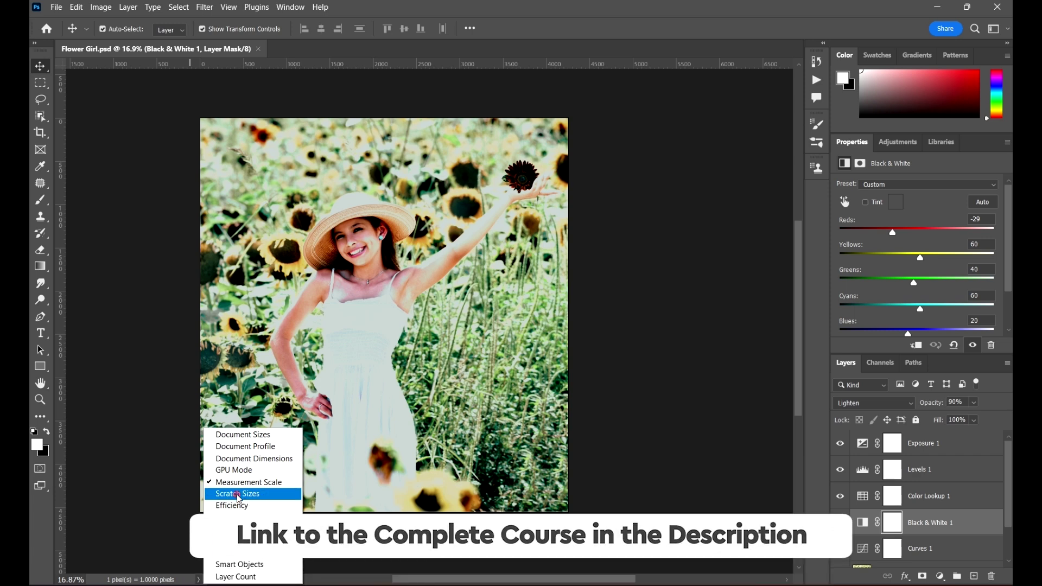
click(238, 495)
scroll(127, 584, up, 5)
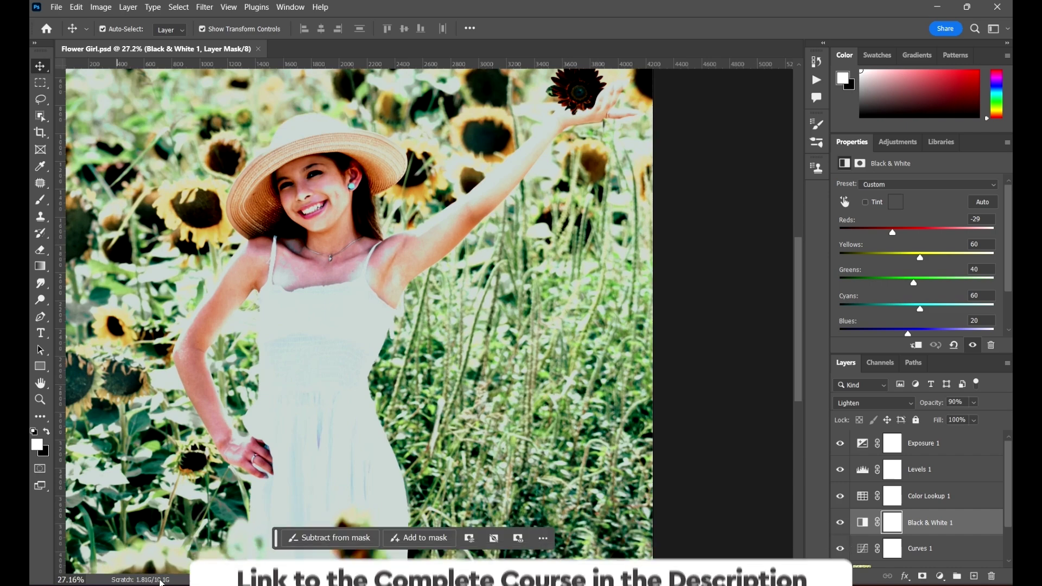
scroll(146, 579, down, 5)
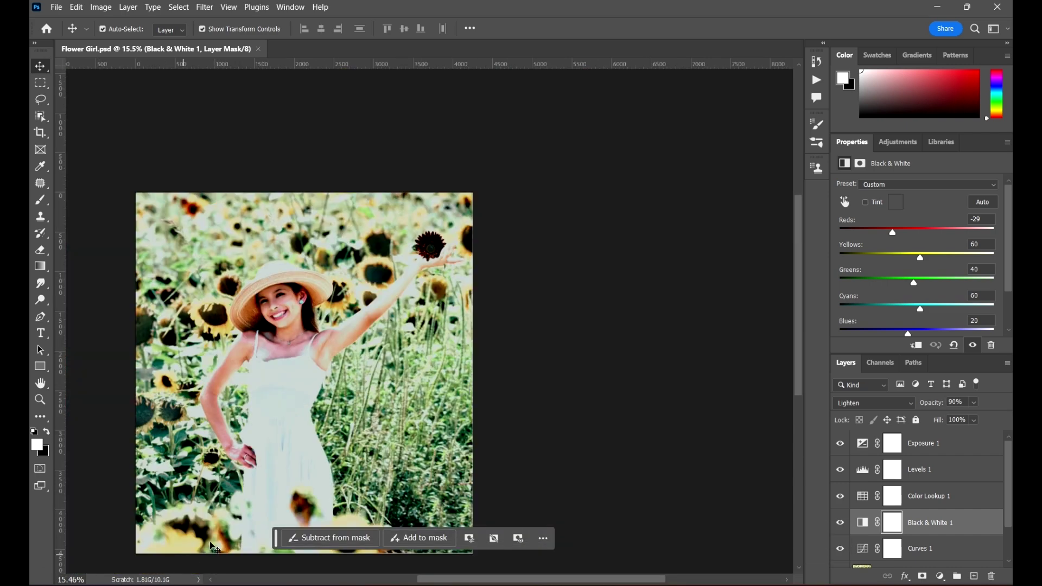
scroll(213, 547, down, 2)
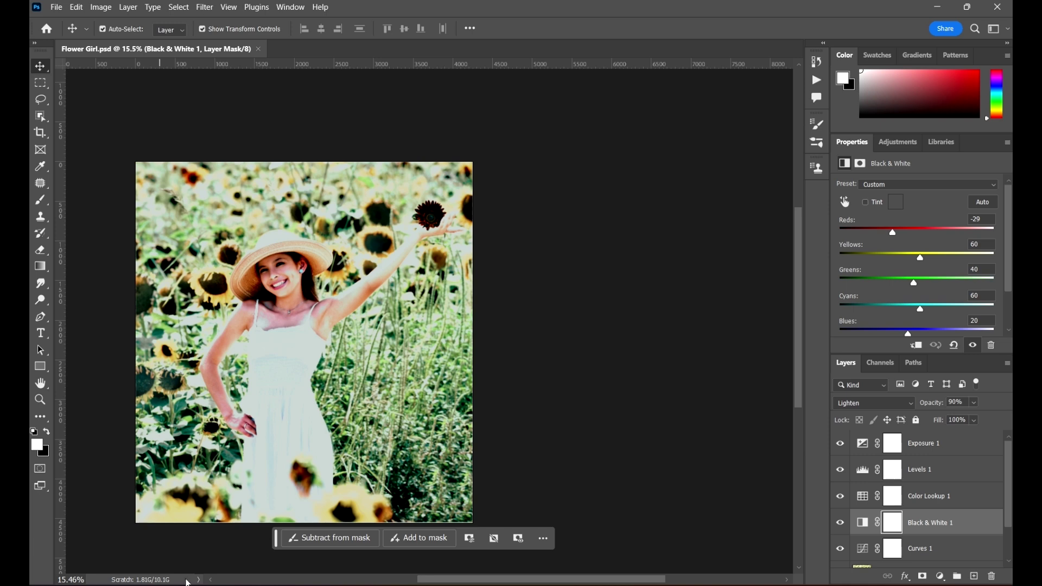
- Set the status bar to show Efficiency, and check the reading while zooming and panning around the image
click(195, 580)
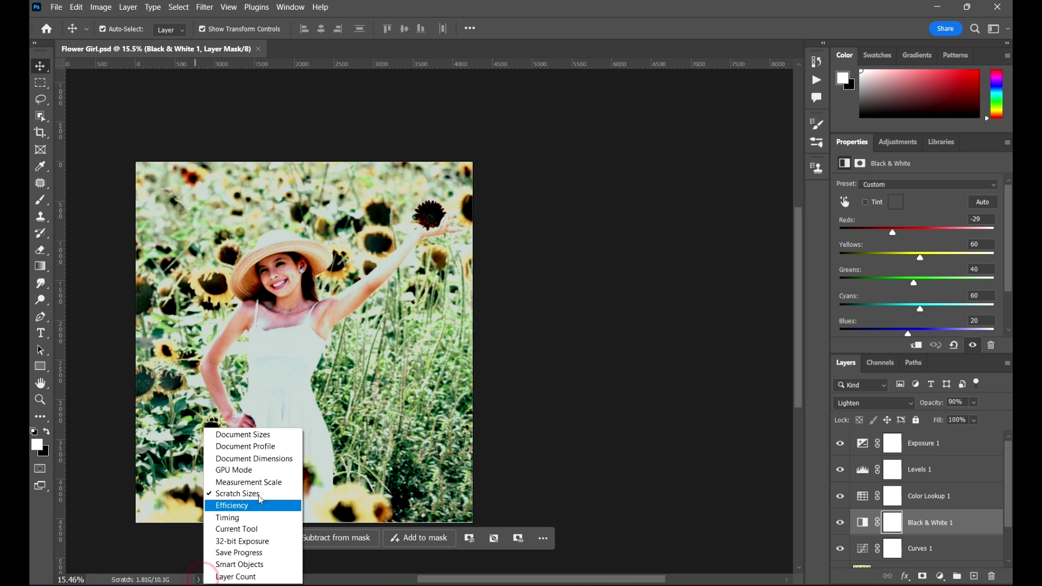
click(268, 506)
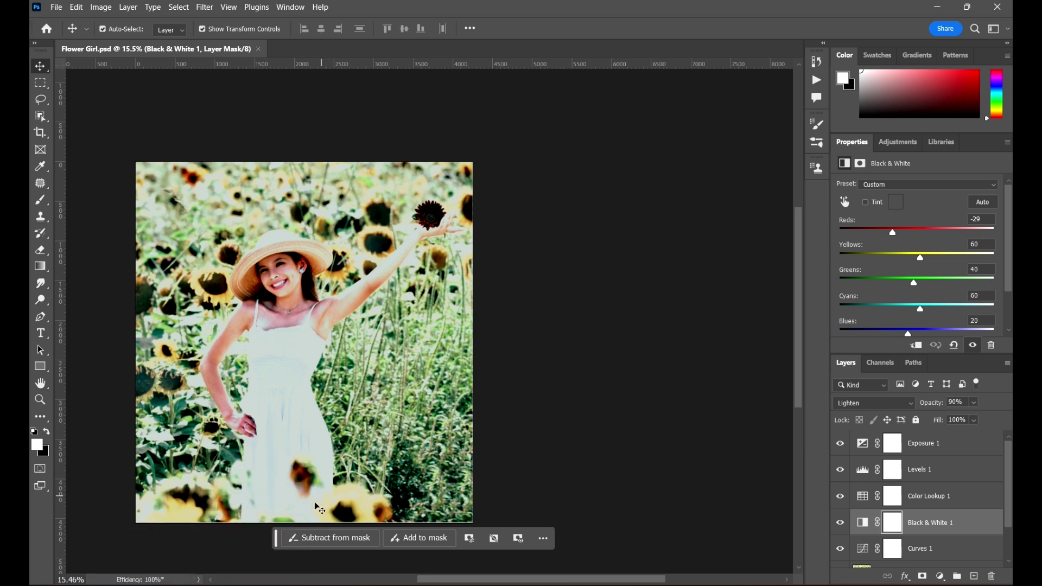
scroll(272, 409, up, 5)
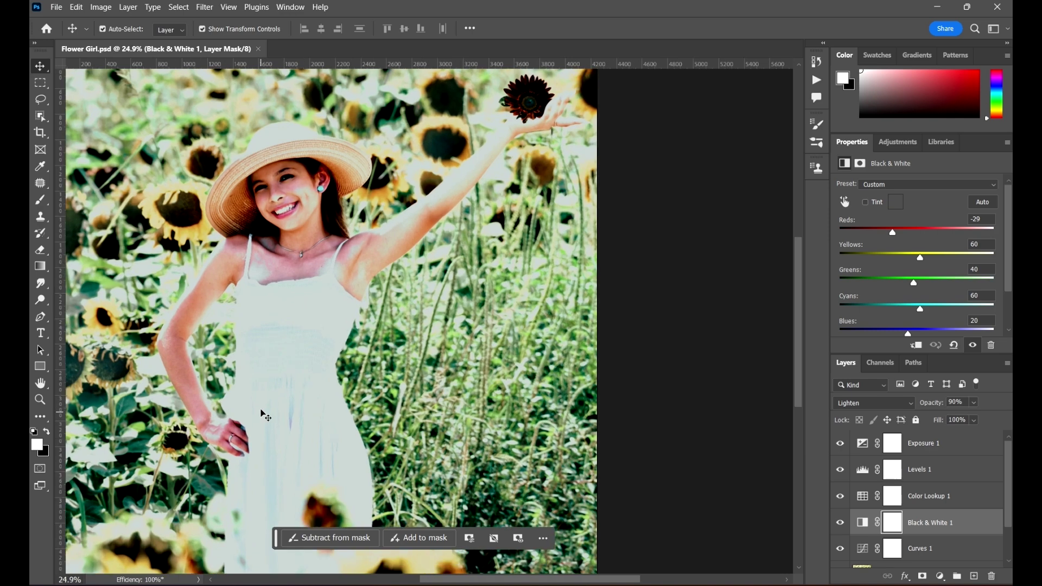
key(space)
drag(329, 347, 441, 305)
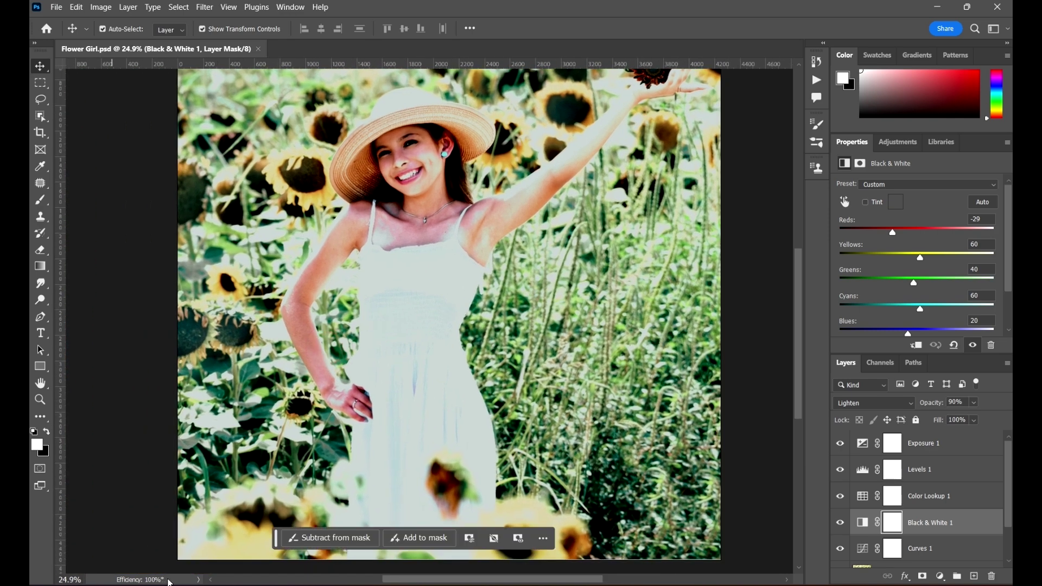
scroll(316, 365, down, 5)
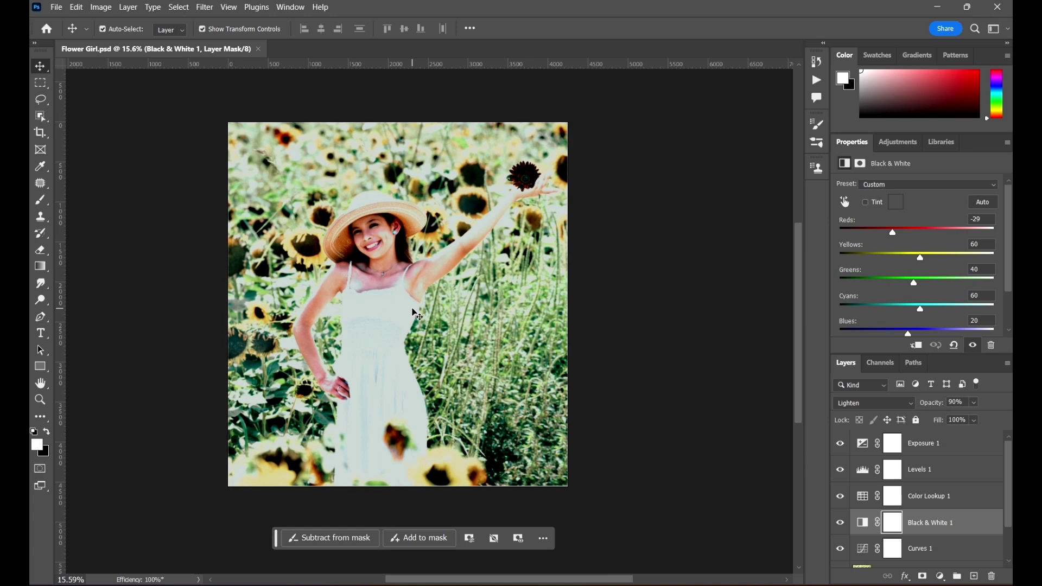
scroll(446, 263, up, 1)
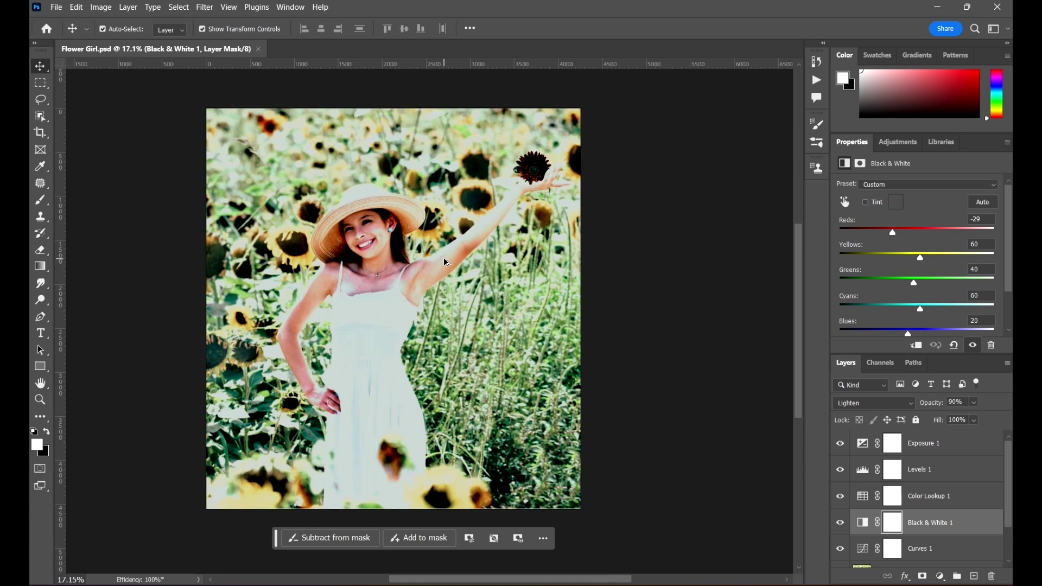
scroll(445, 262, up, 2)
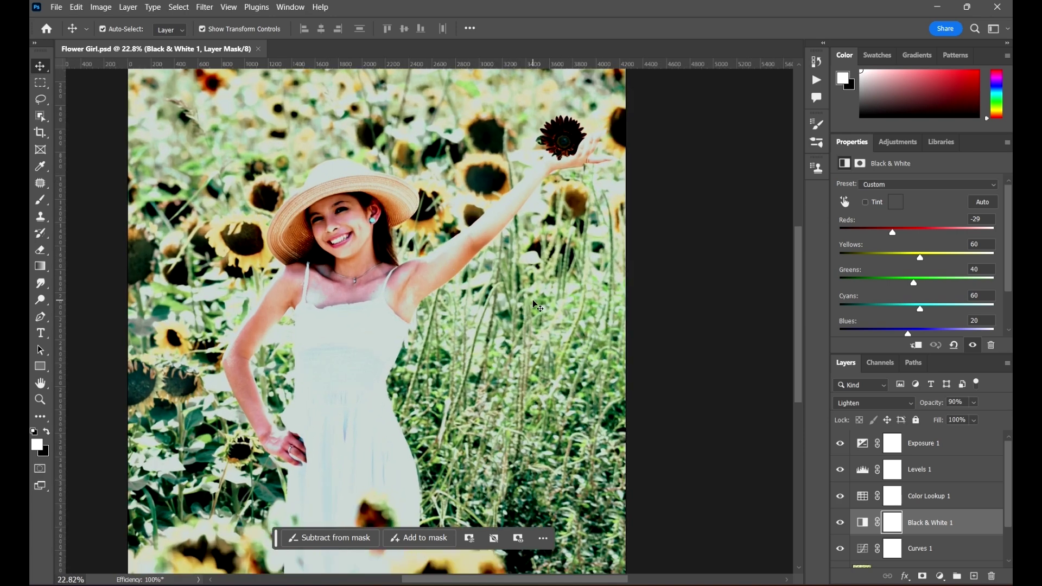
scroll(519, 270, down, 2)
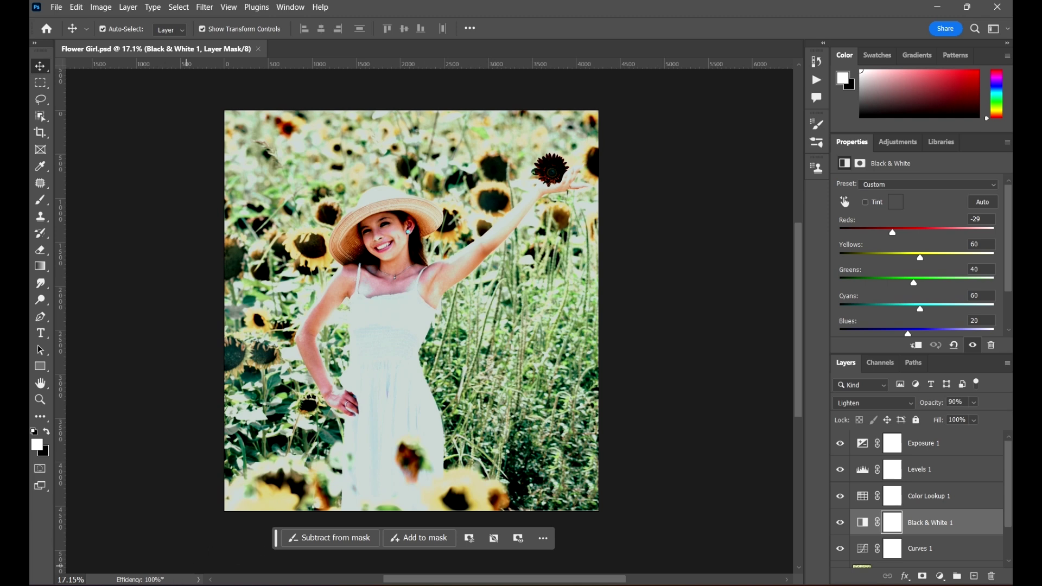
- Set the status bar to show Timing, and change it to Current Tool
click(199, 580)
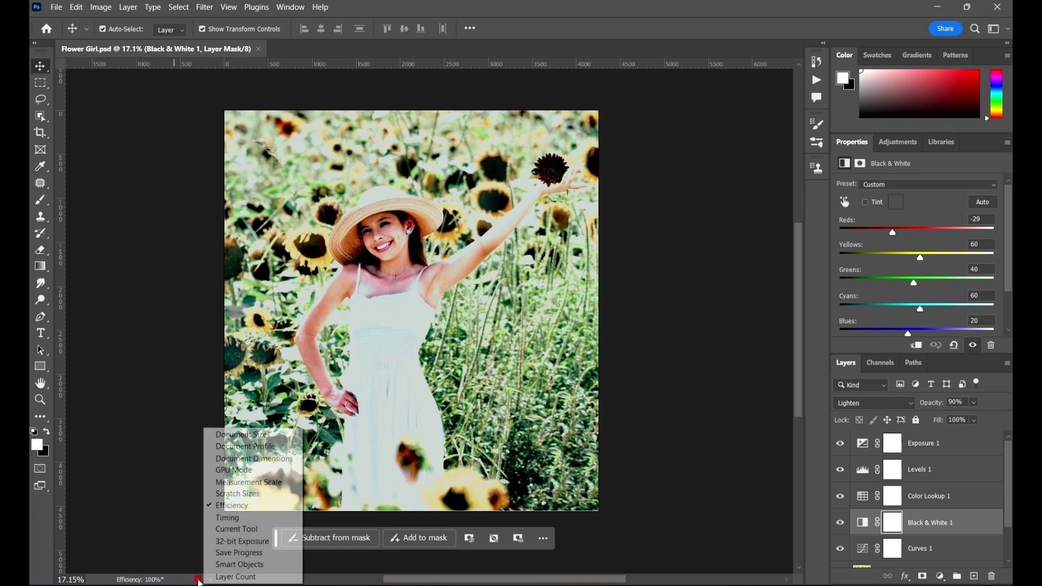
click(243, 519)
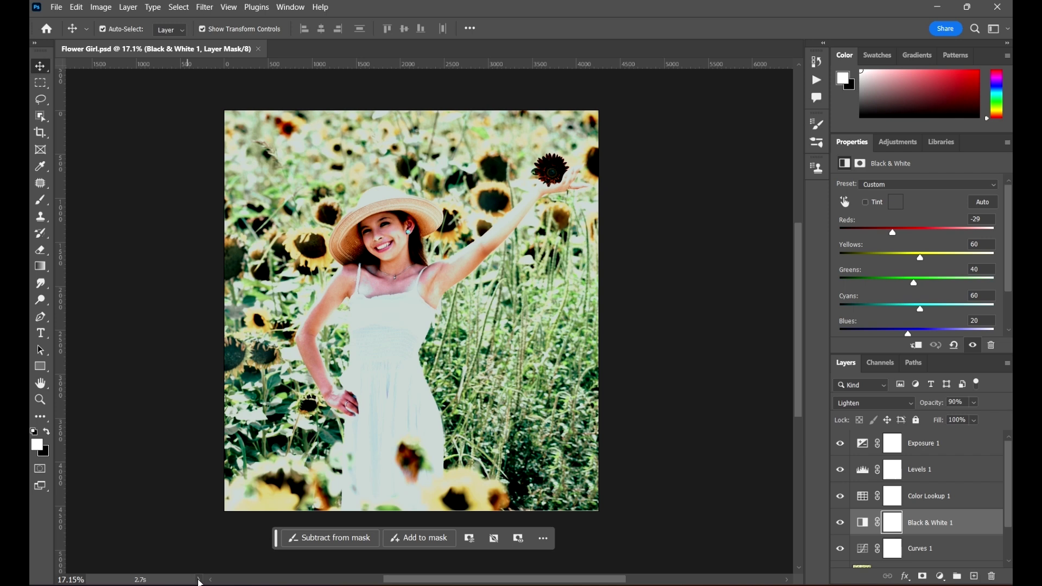
click(210, 580)
click(199, 579)
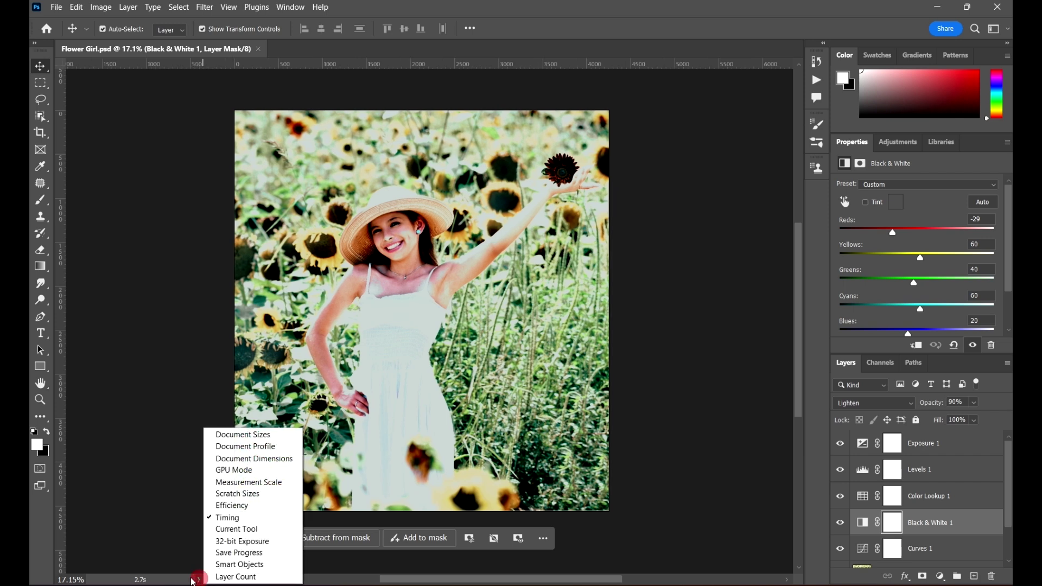
click(240, 530)
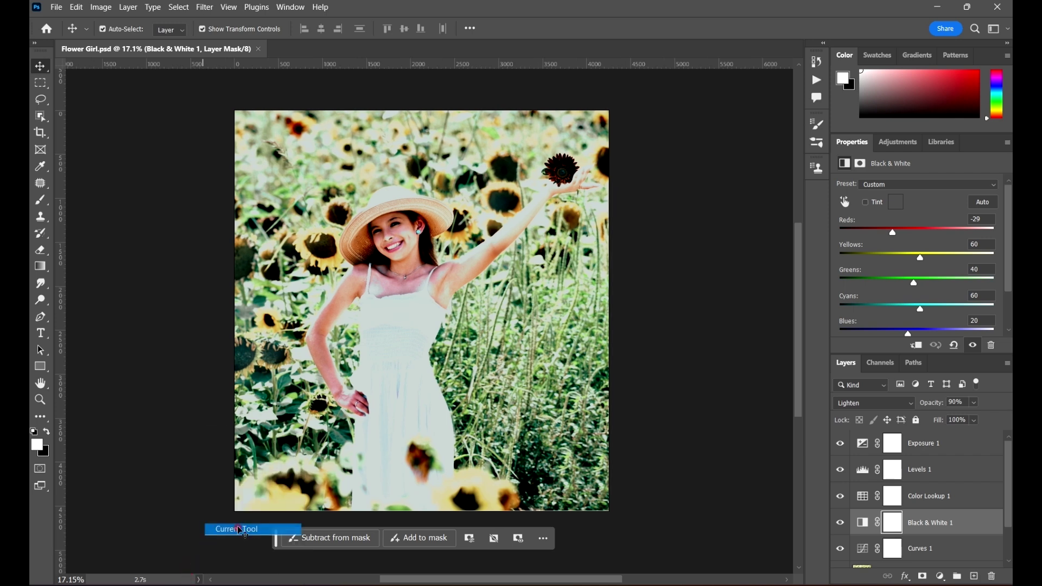
- Activate the Rectangular Marquee, Object Selection and Smudge tools in turn to check the Current Tool readout in the status bar
click(40, 84)
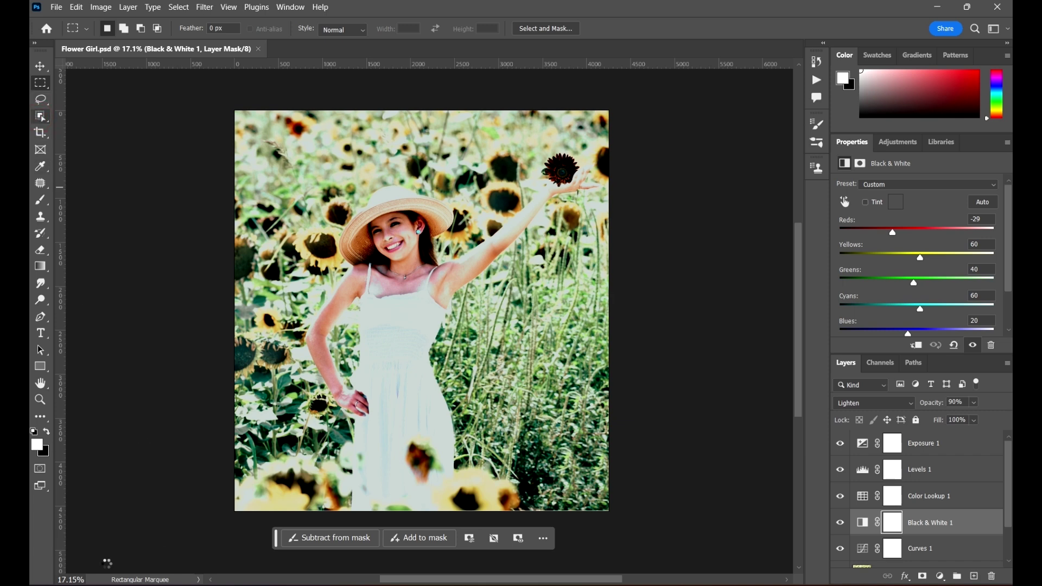
click(41, 117)
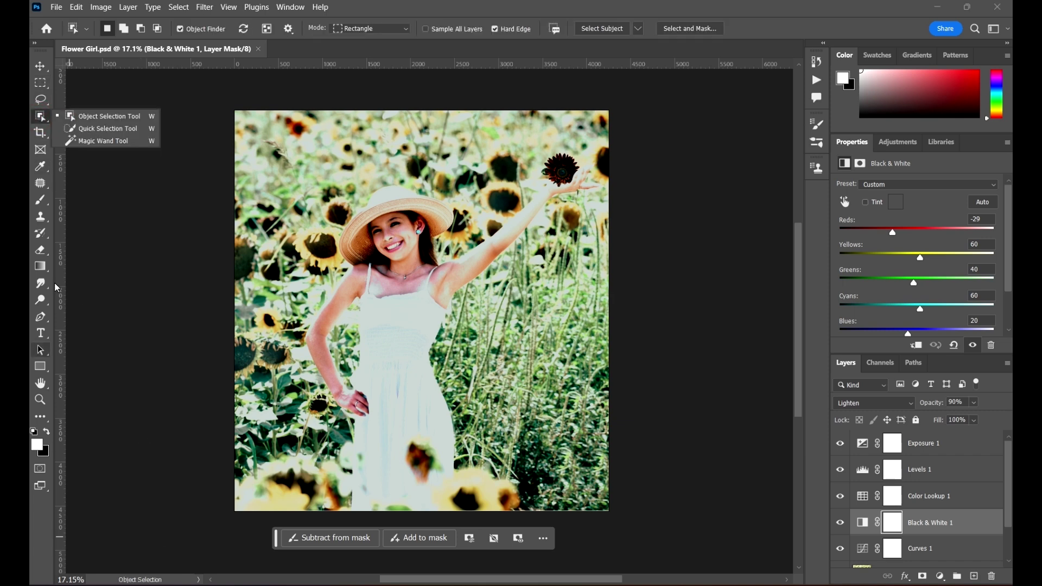
click(40, 283)
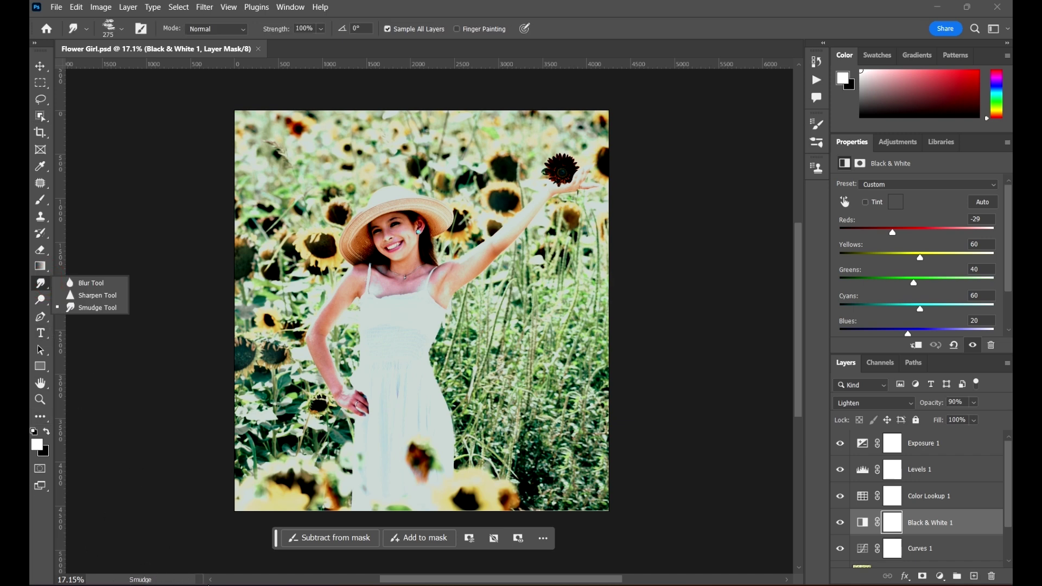
- Set the status bar to show Save Progress, and change it to Smart Objects
click(199, 580)
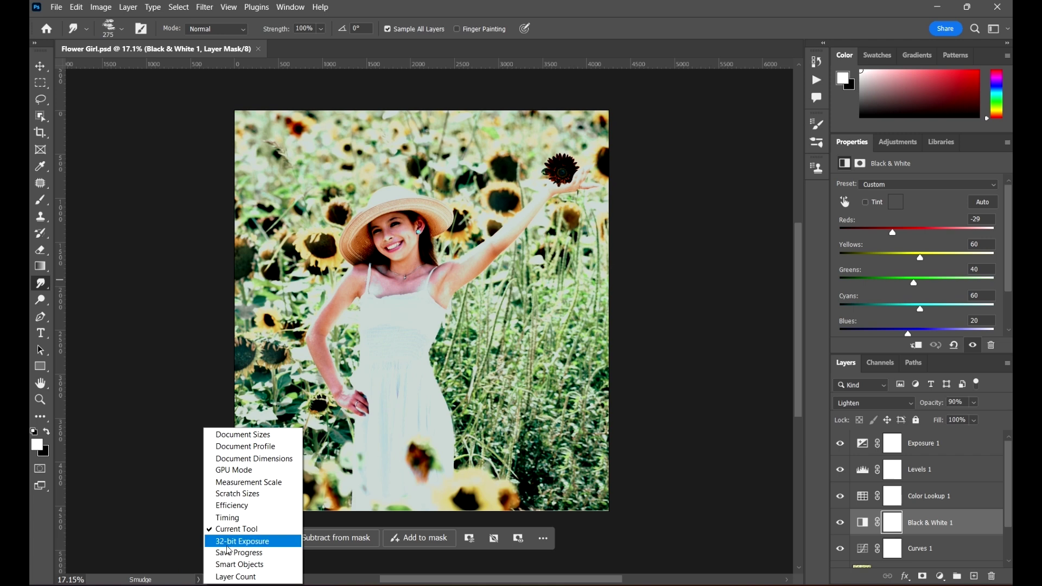
click(247, 552)
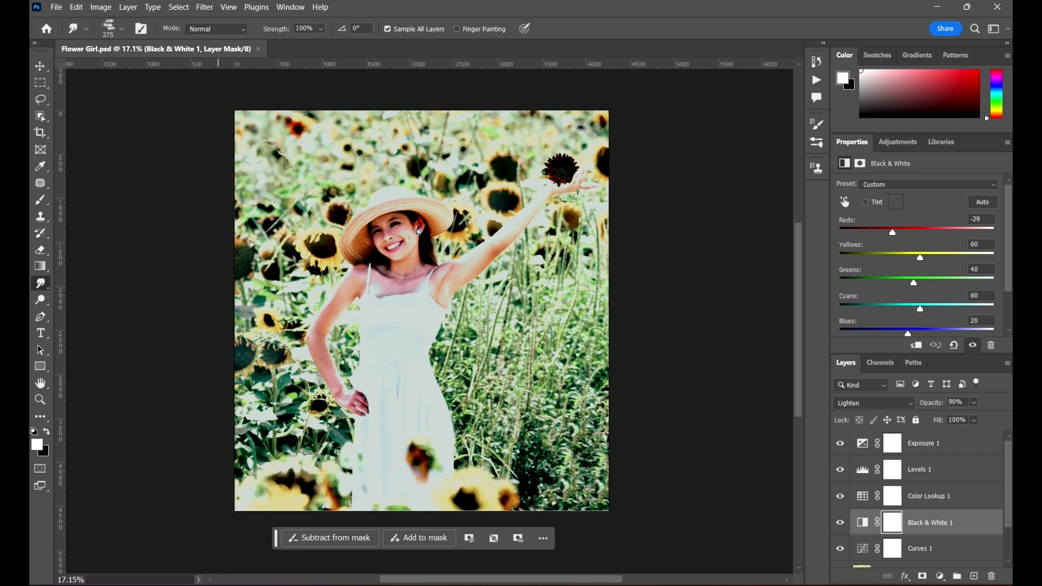
click(198, 580)
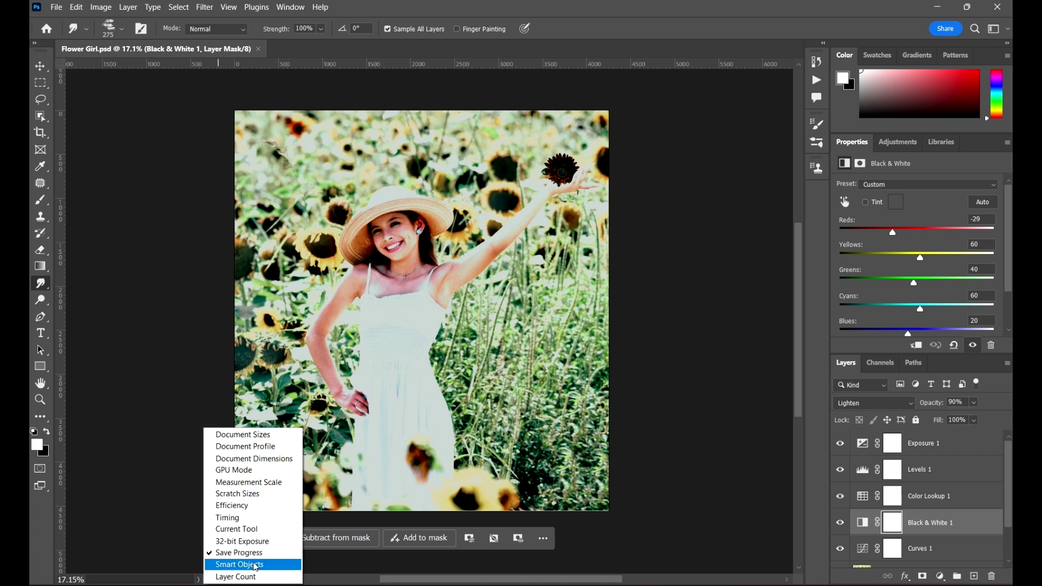
click(242, 565)
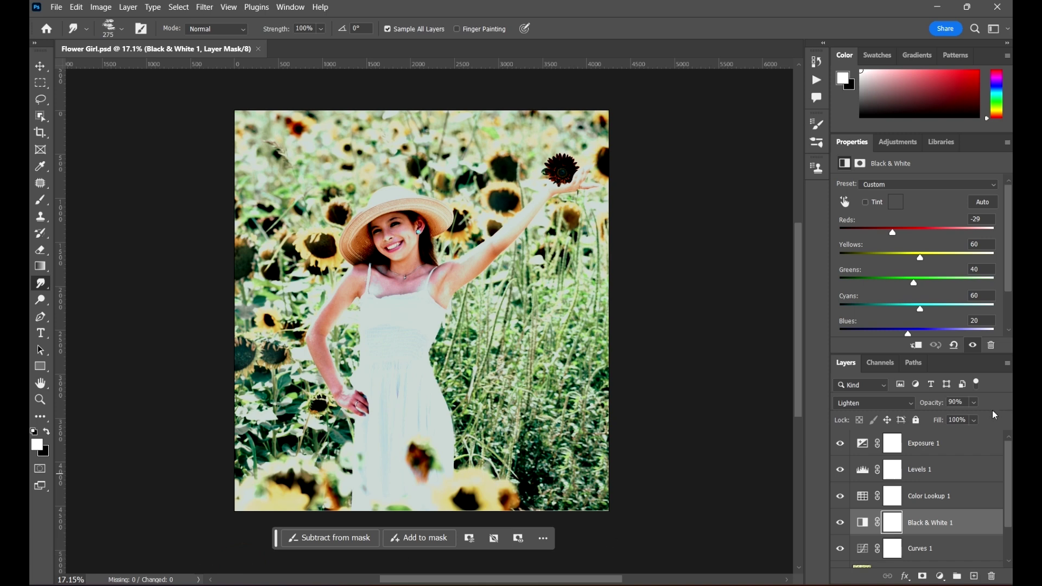
- Add a new empty layer above the Exposure 1 adjustment layer and convert it to a smart object
scroll(954, 475, down, 2)
scroll(946, 479, up, 2)
scroll(942, 459, down, 2)
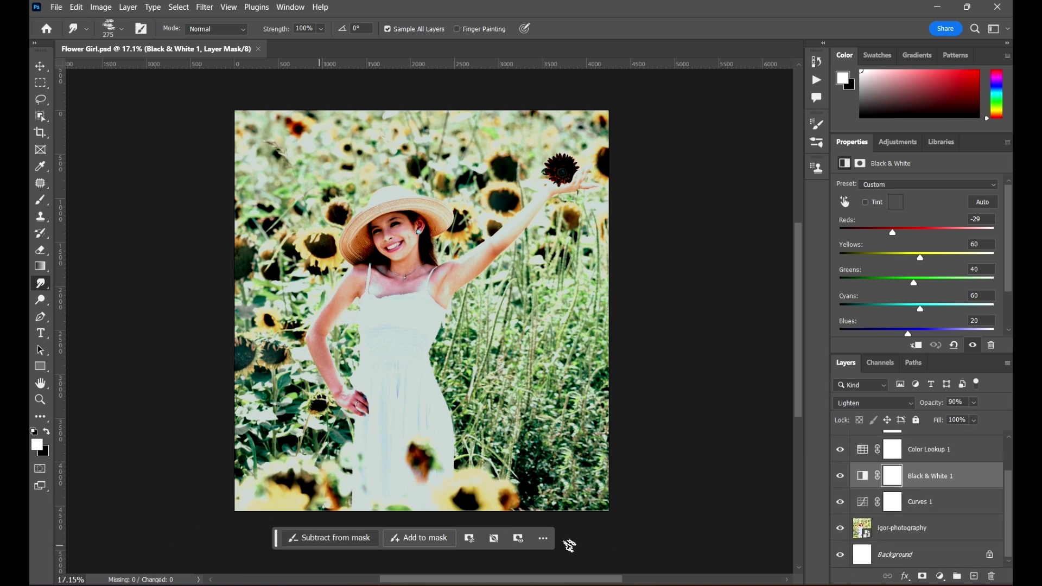
scroll(944, 484, up, 2)
click(968, 442)
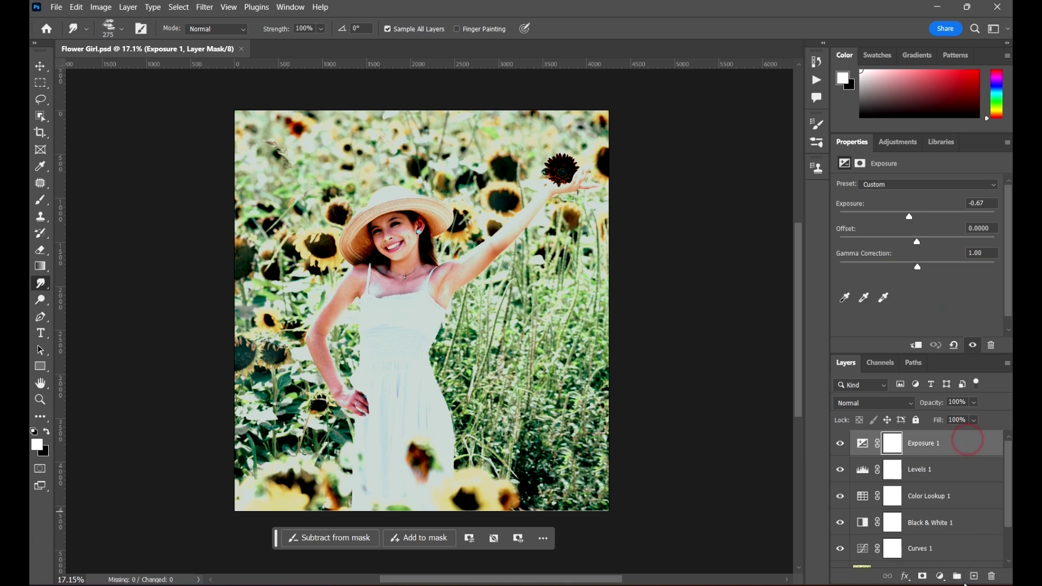
click(974, 576)
right_click(949, 453)
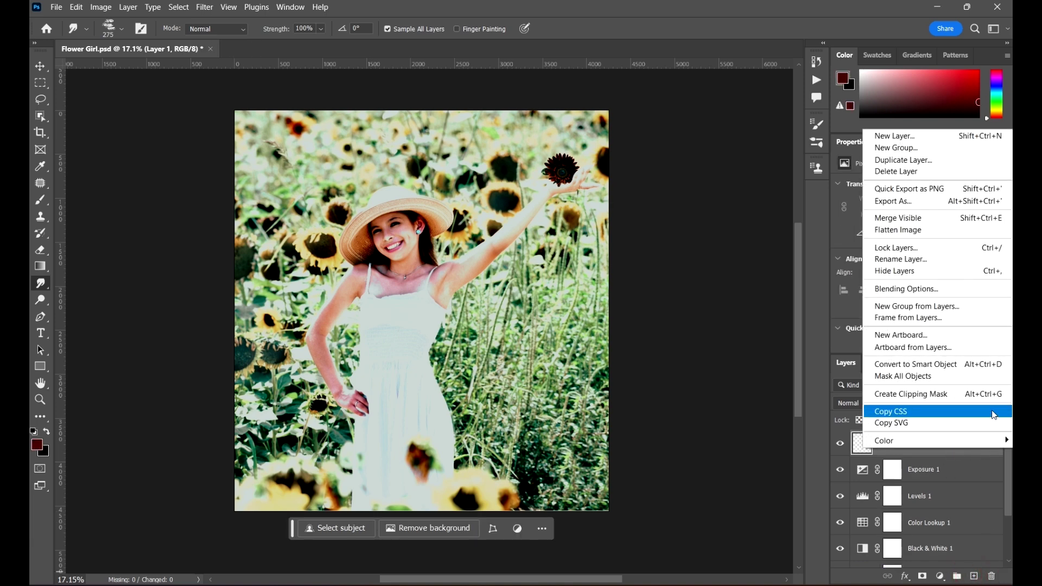
click(934, 365)
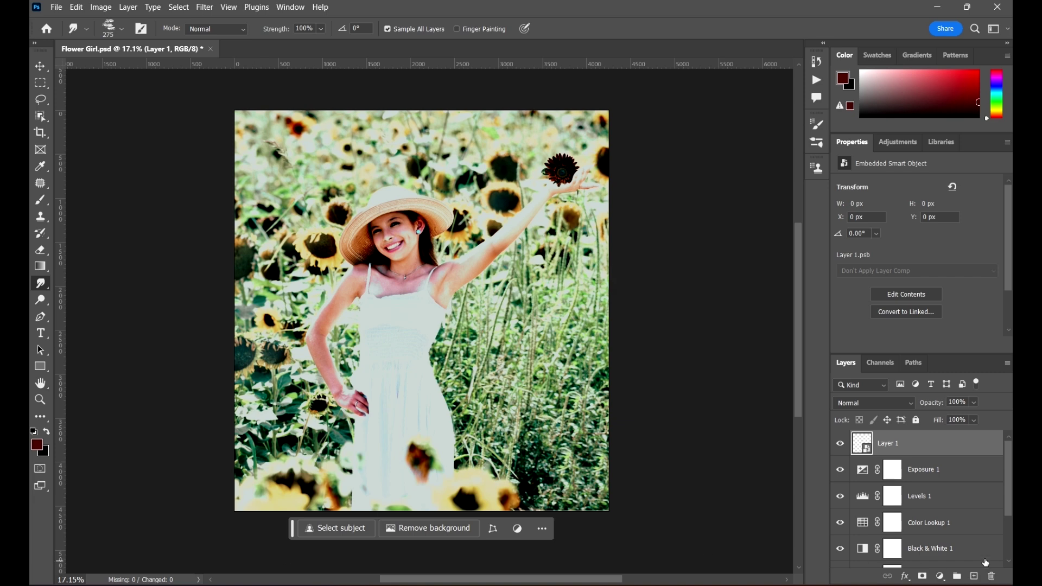
- Reselect the new smart object layer and choose Smart Objects for the status bar again to recheck its readout
click(927, 478)
click(947, 442)
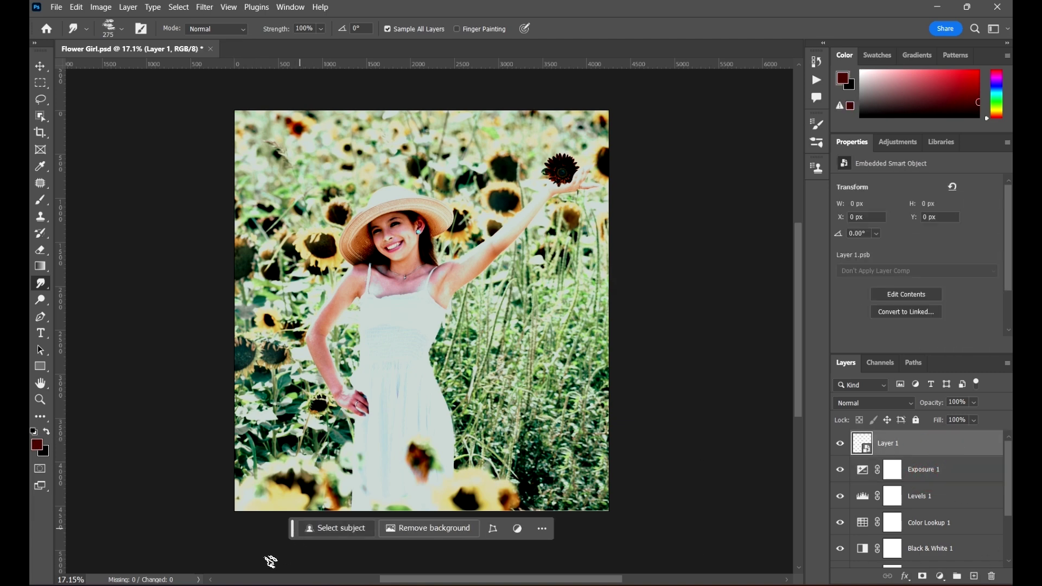
click(187, 581)
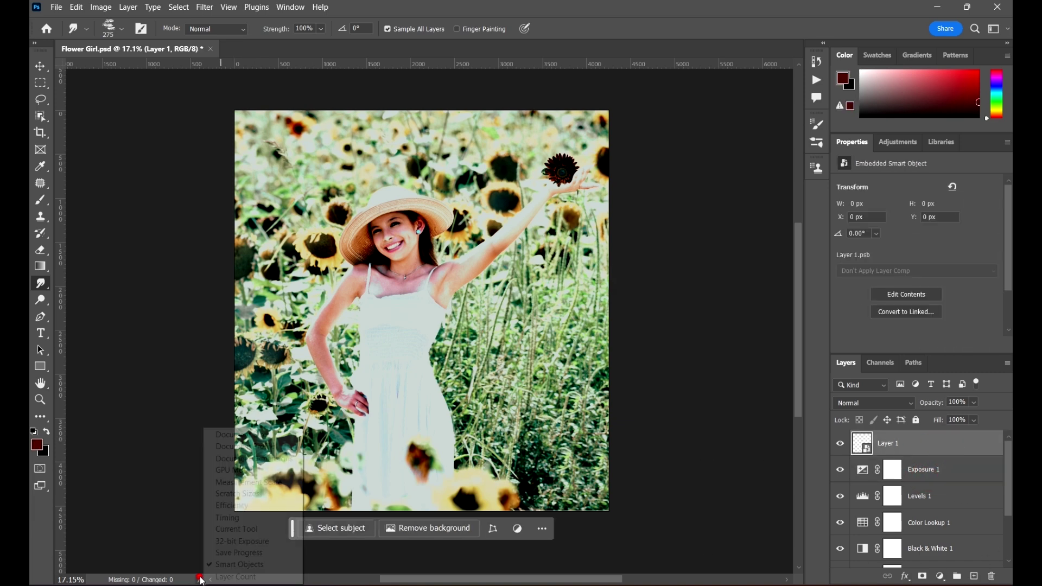
click(234, 563)
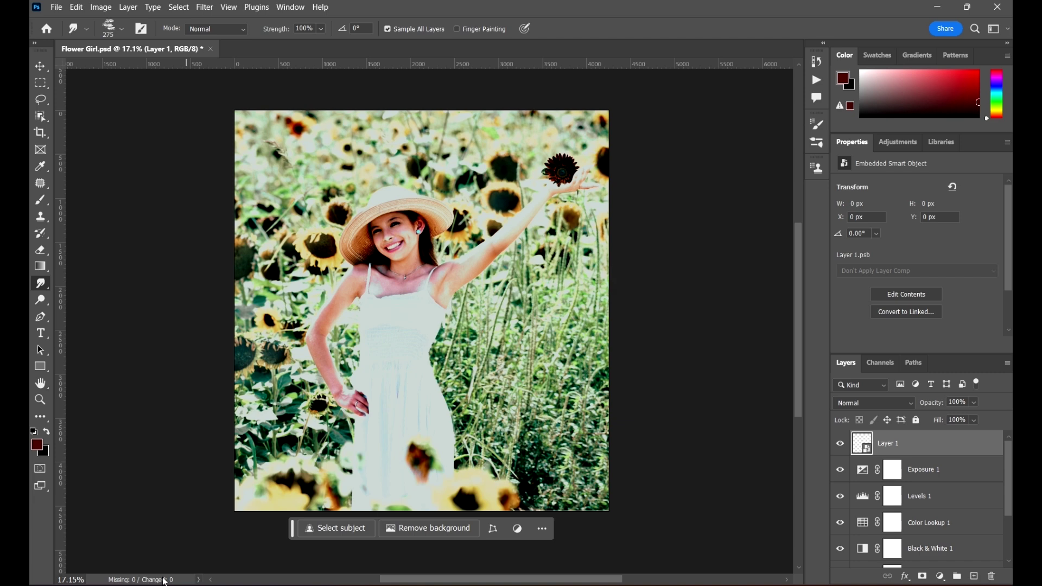
scroll(174, 580, down, 2)
scroll(200, 580, up, 3)
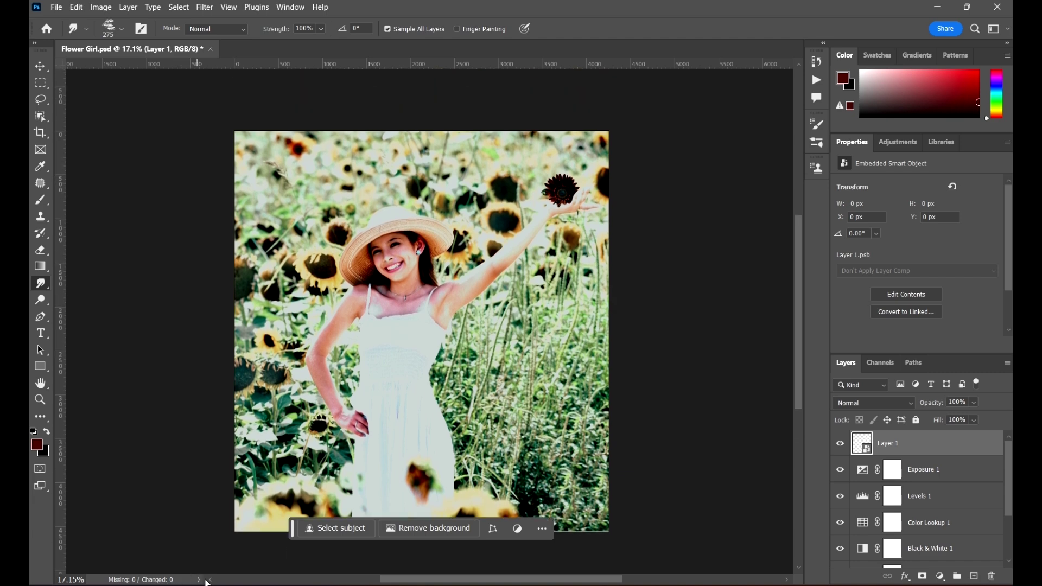
- Set the status bar to show Layer Count
click(199, 580)
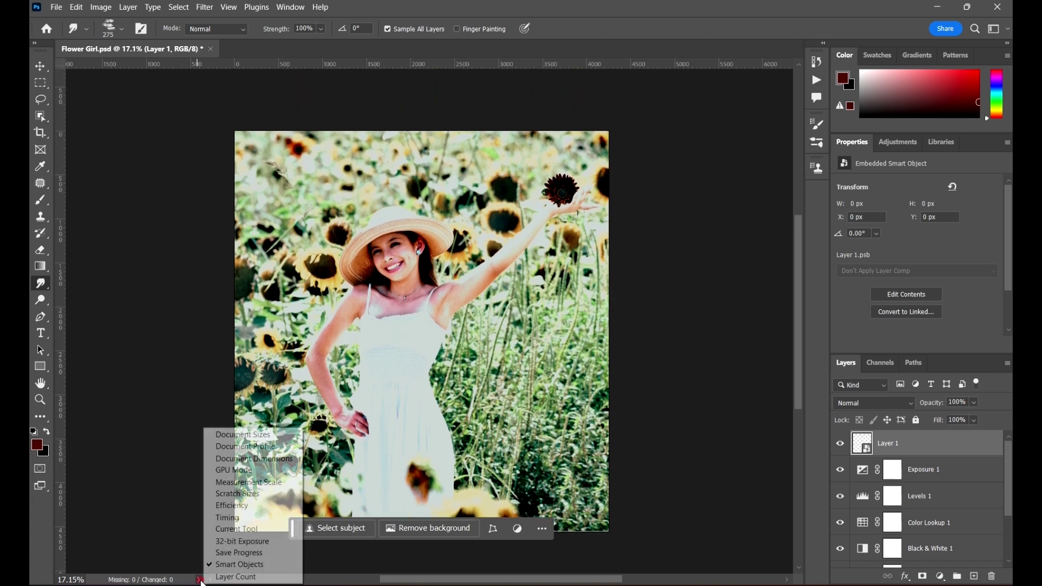
click(257, 578)
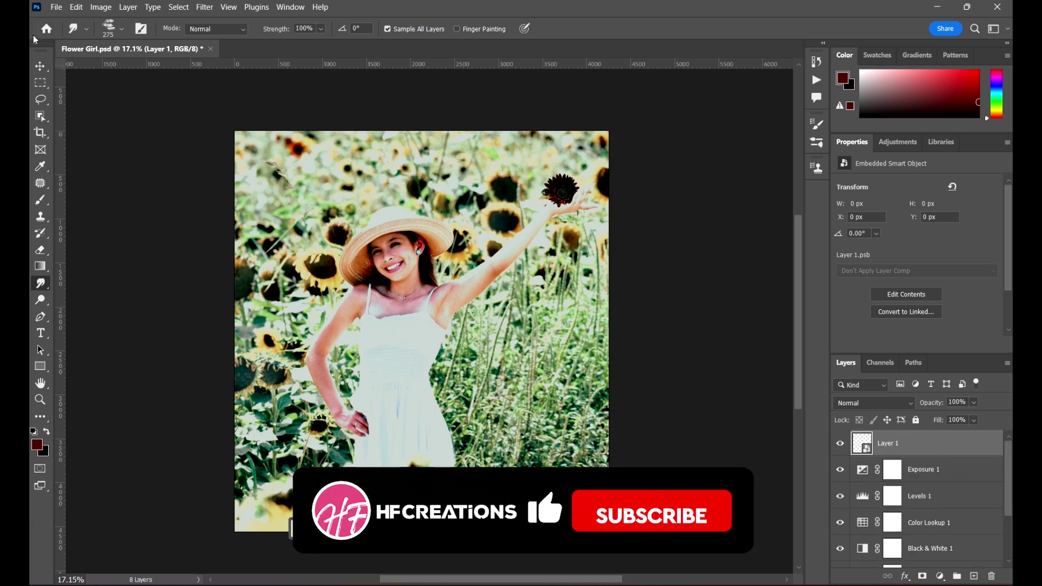
- Select the igor-photography smart object layer and set the status bar to show Smart Objects
scroll(914, 460, down, 3)
click(966, 535)
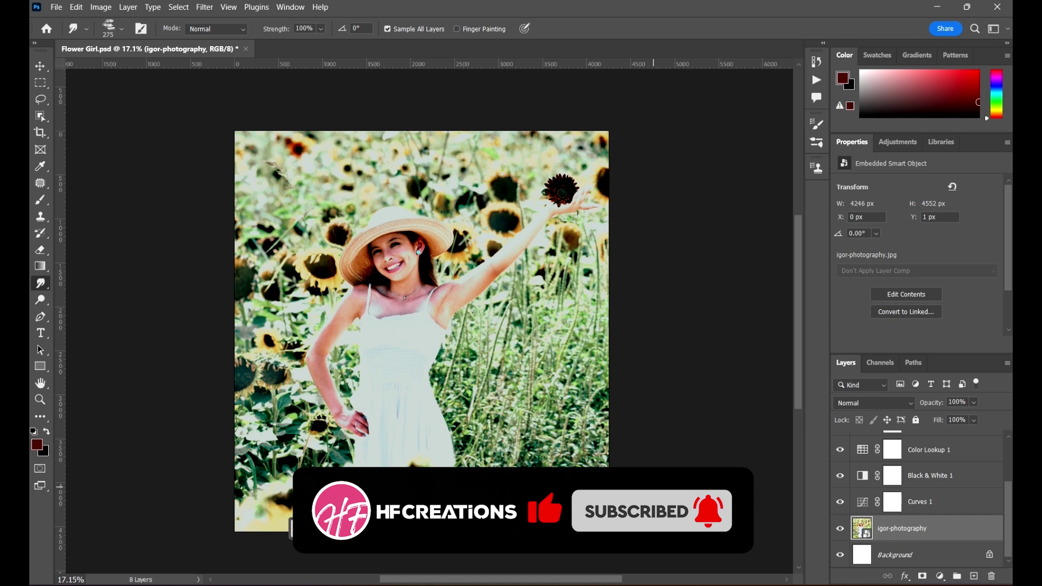
click(198, 579)
click(273, 562)
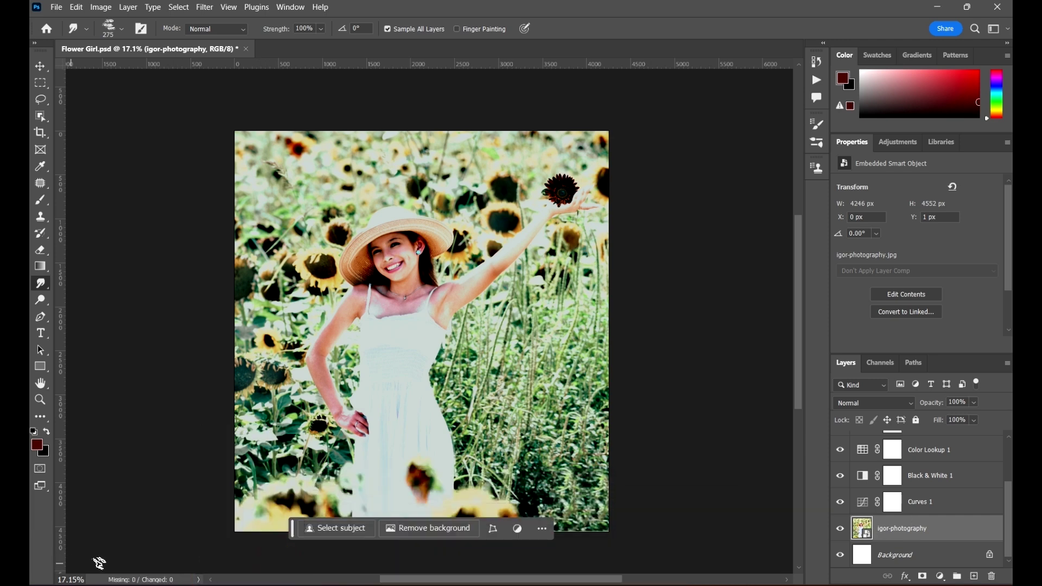
- Set the status bar to show Document Sizes and activate the Move tool
click(198, 580)
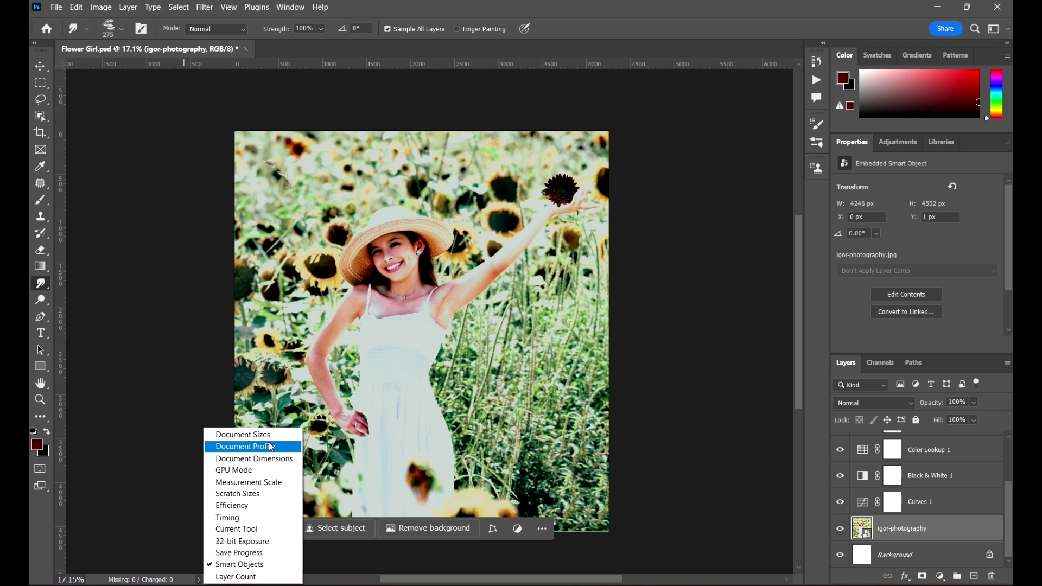
click(199, 579)
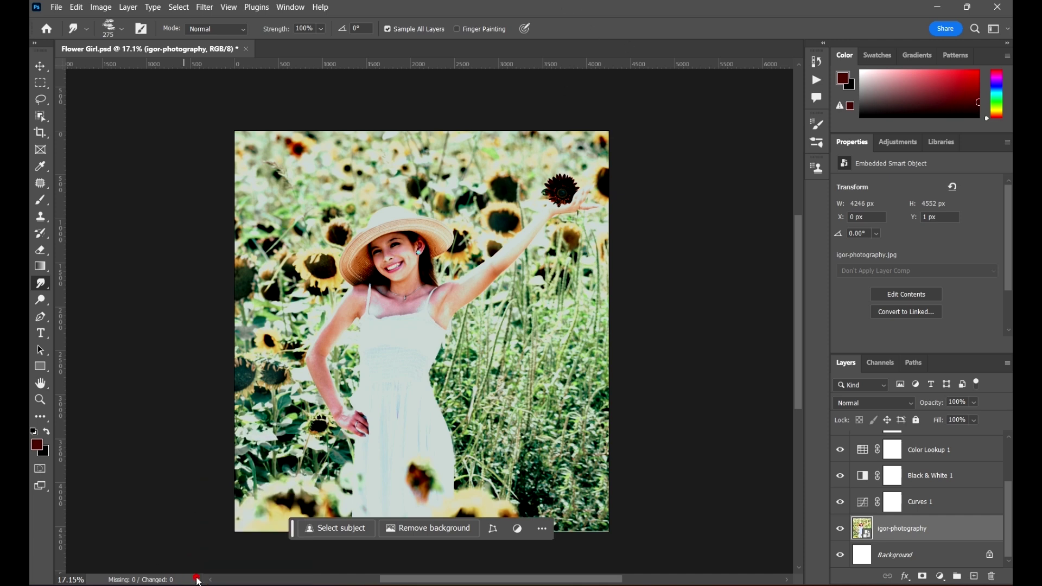
click(198, 580)
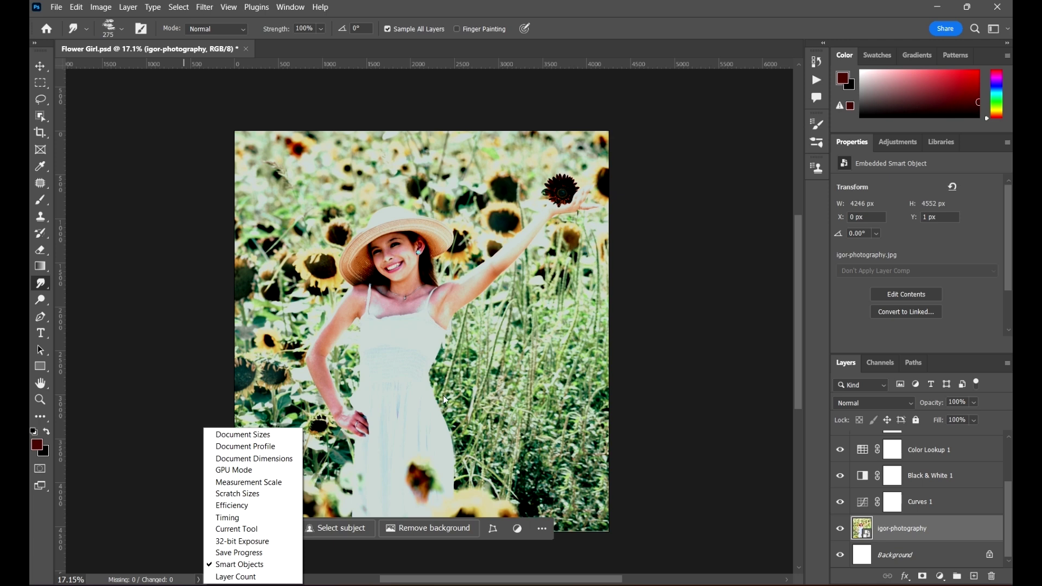
click(266, 439)
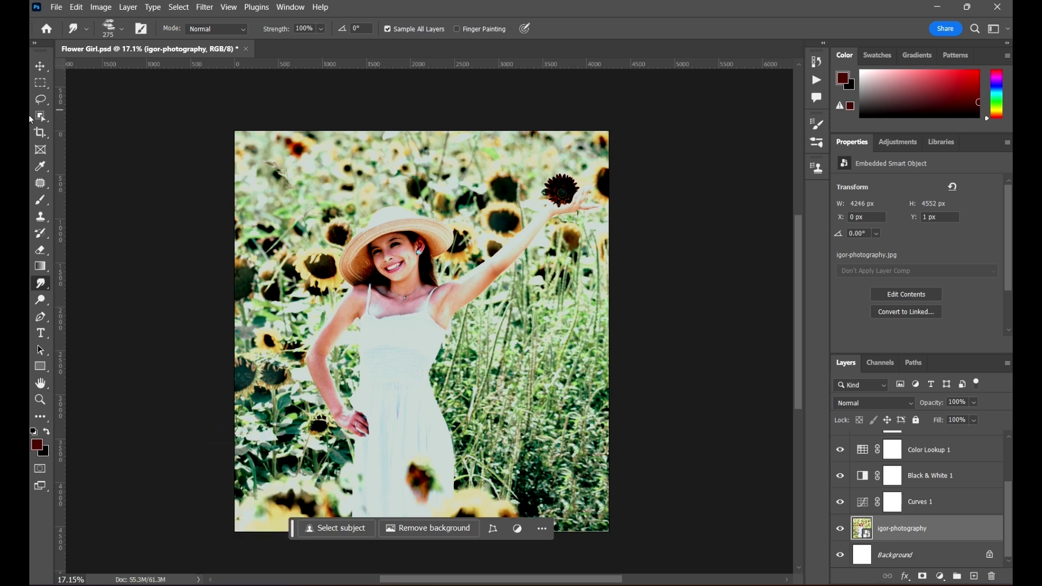
click(39, 66)
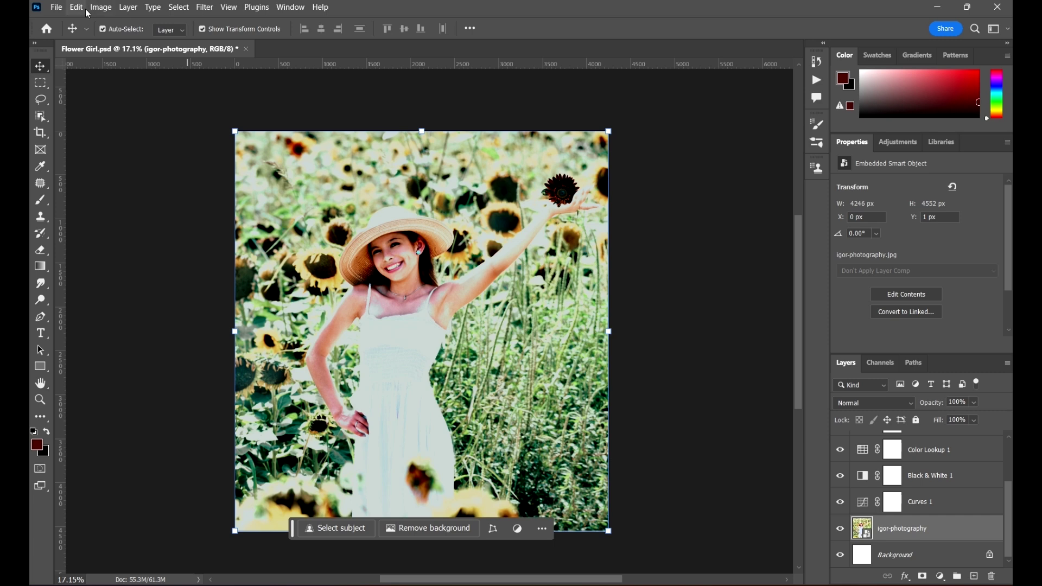
- Start opening files and browse to the Batch Image Editing folder
click(56, 8)
click(73, 32)
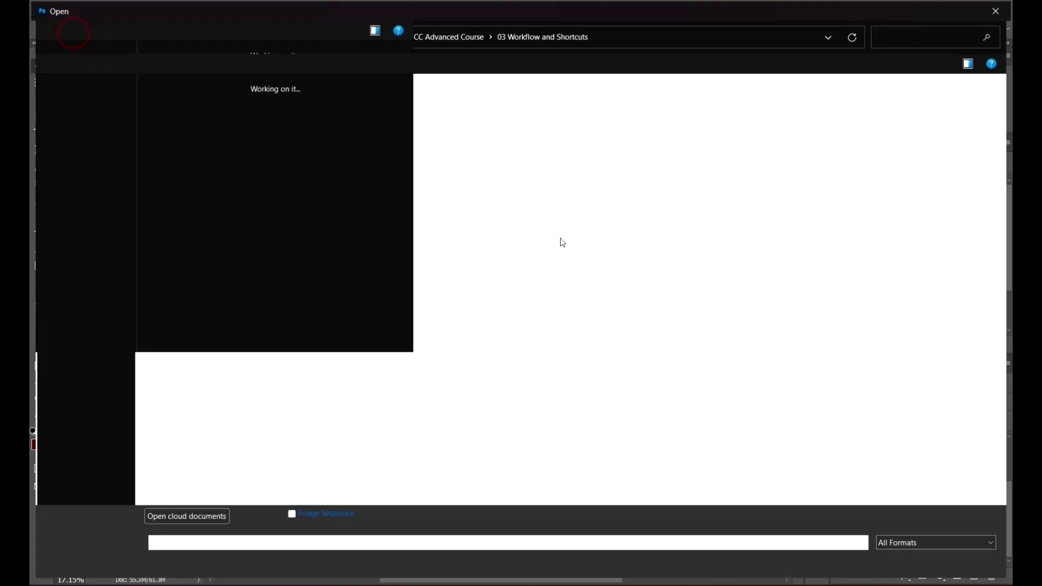
double_click(201, 145)
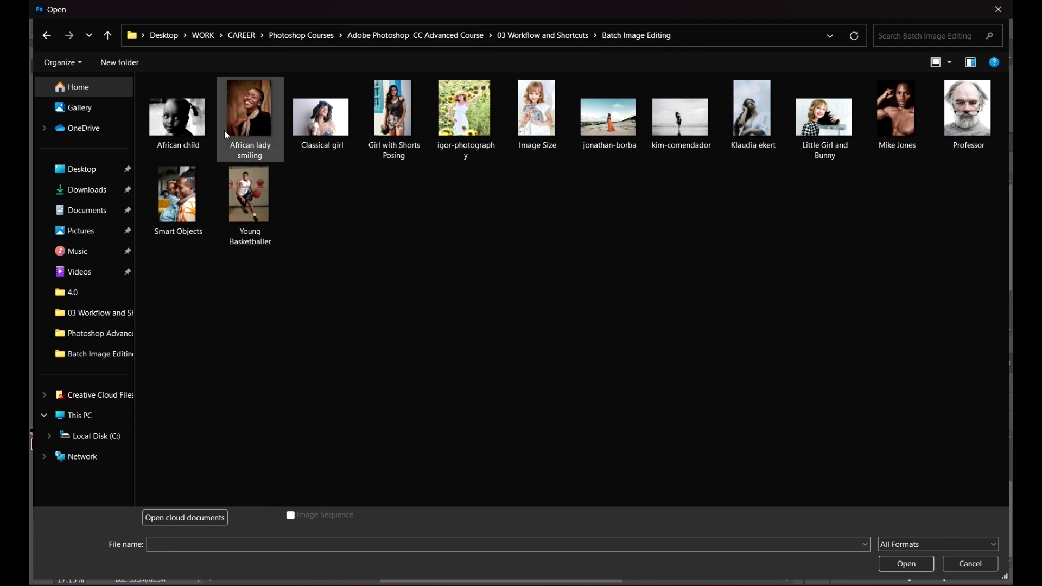
click(179, 122)
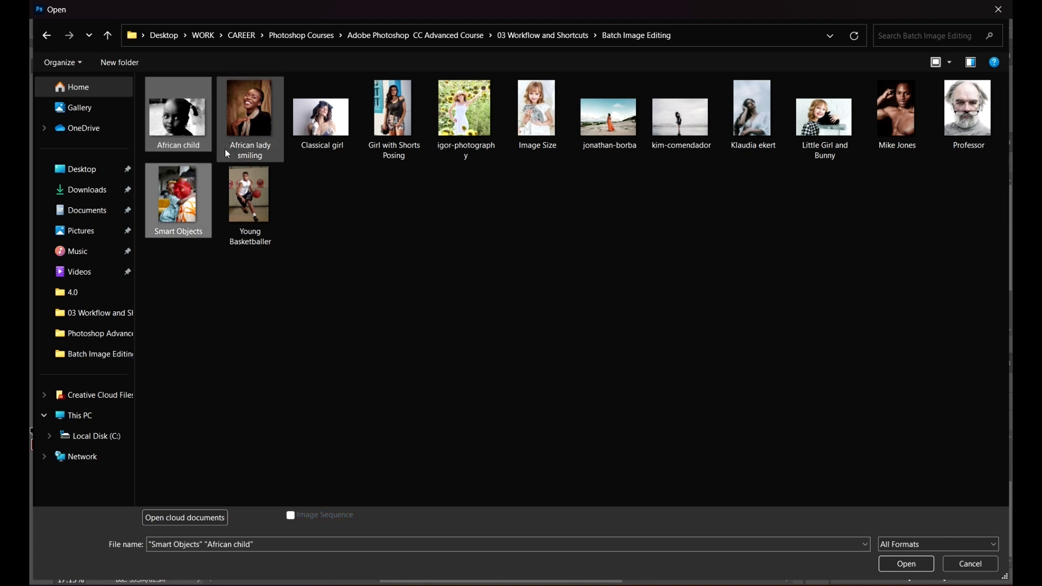
ctrl+click(250, 115)
ctrl+click(322, 117)
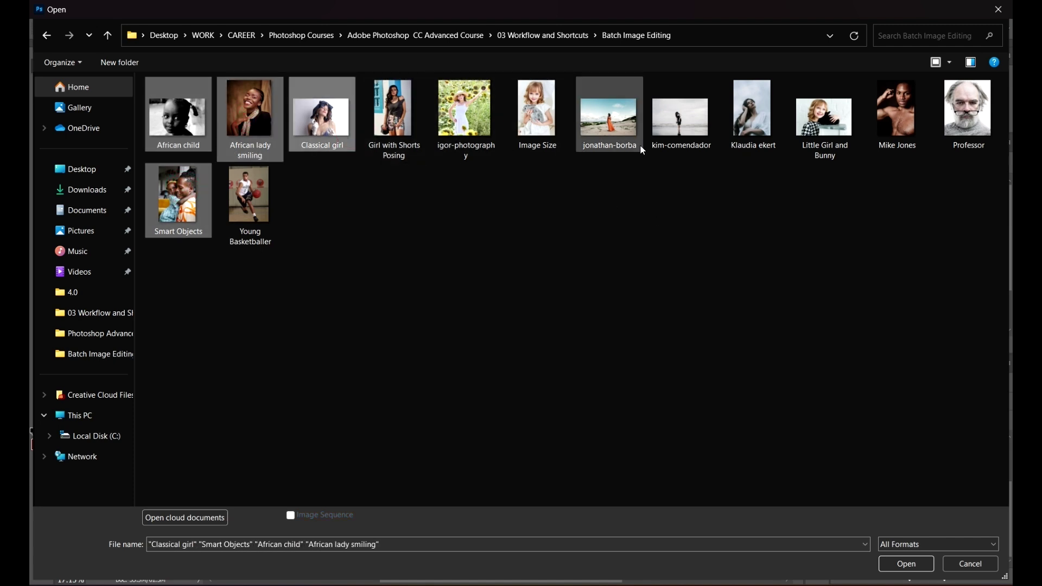
ctrl+click(537, 115)
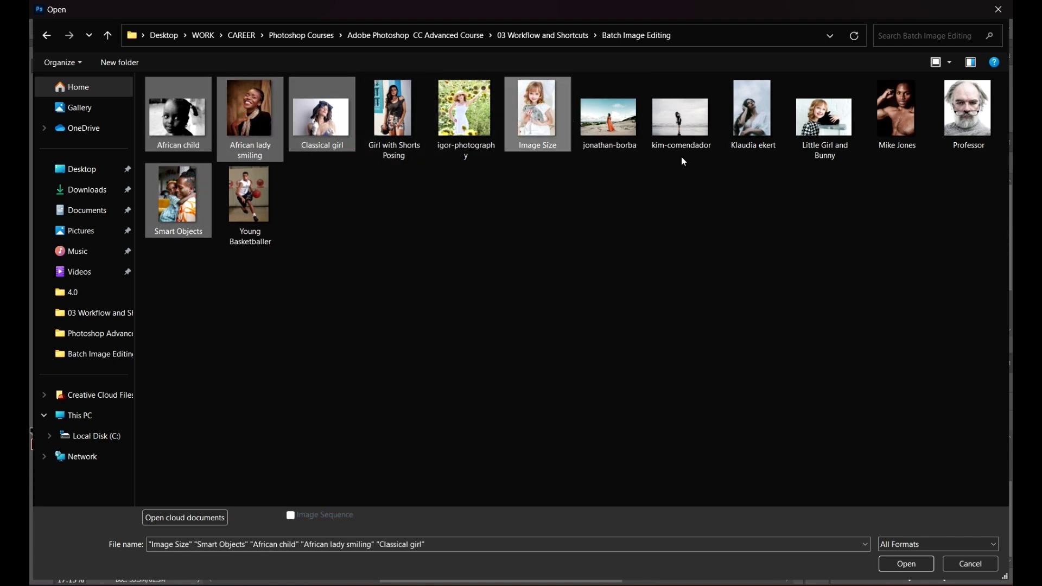
ctrl+click(765, 123)
ctrl+click(821, 131)
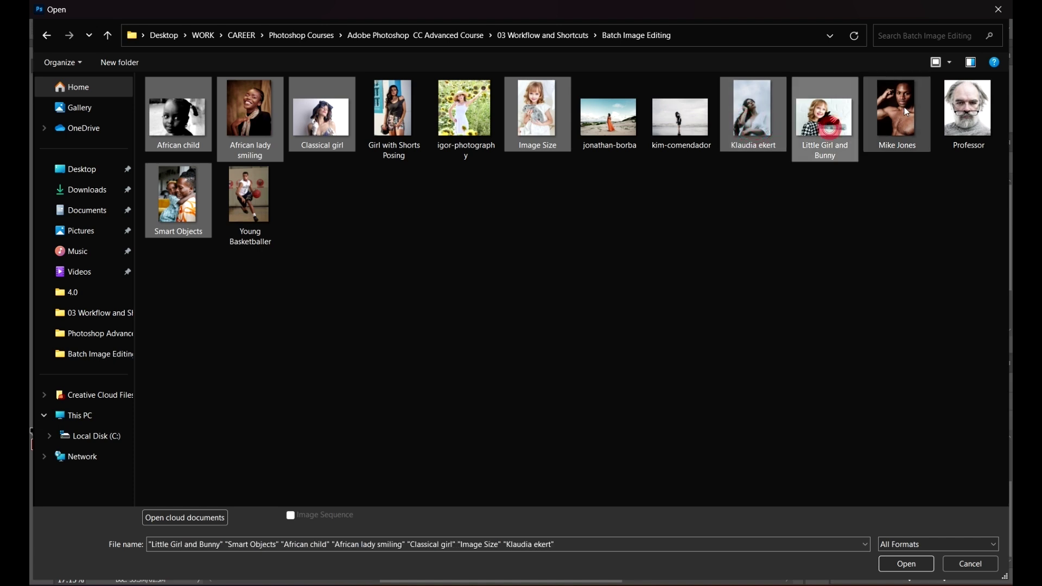
ctrl+click(902, 109)
ctrl+click(976, 108)
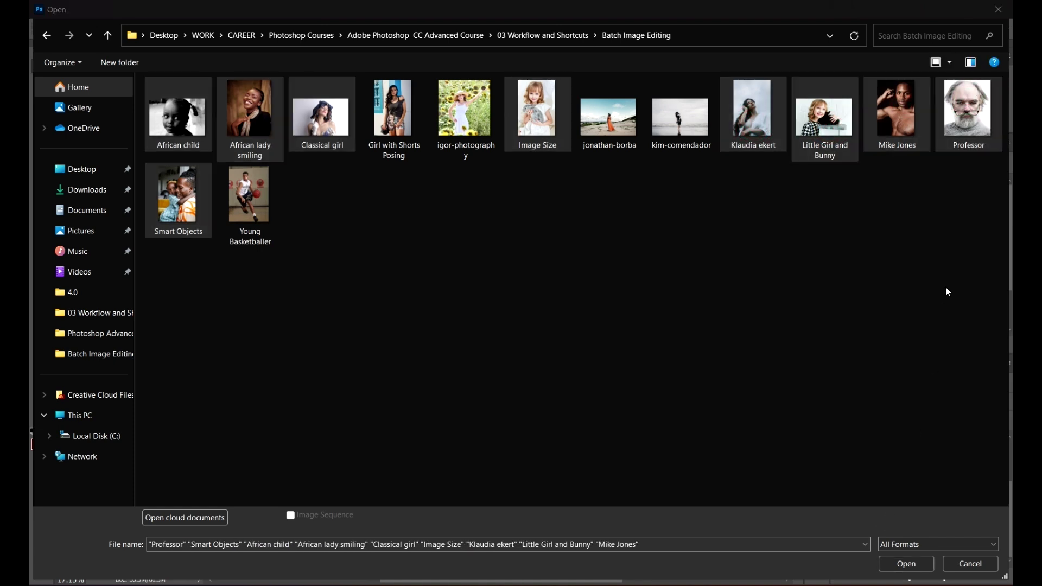
key(ctrl+c)
key(ctrl+v)
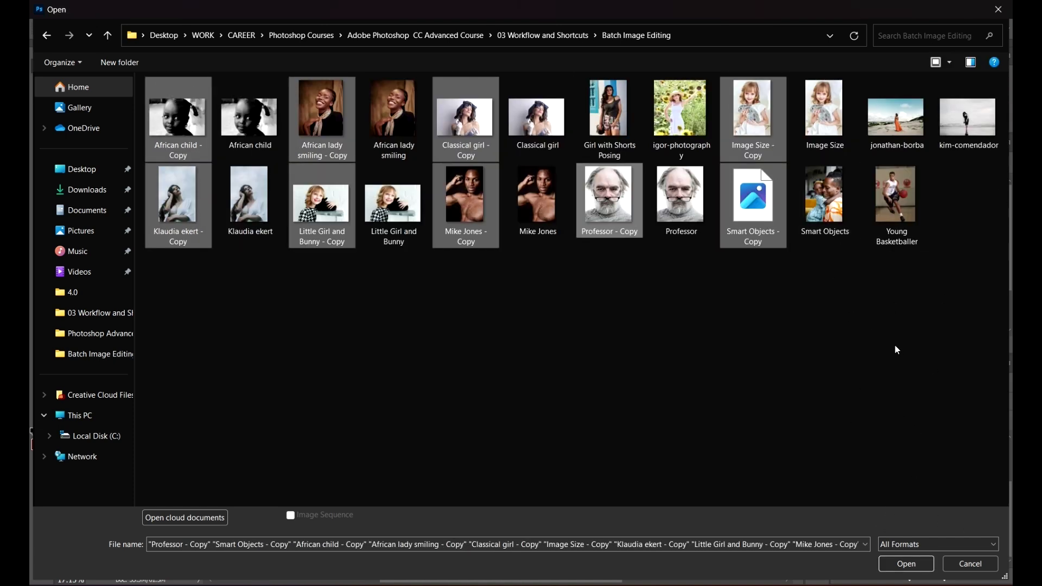
key(Delete)
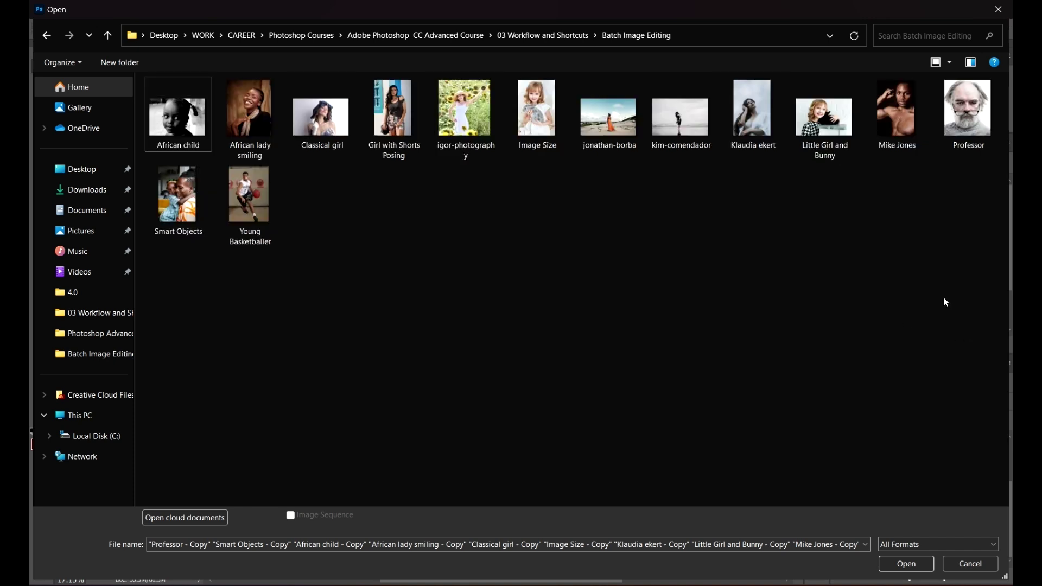
- Open eight portrait images together from the Batch Image Editing folder, including African child, African lady smiling, Classical girl, Image Size, Professor and Smart Objects
click(190, 136)
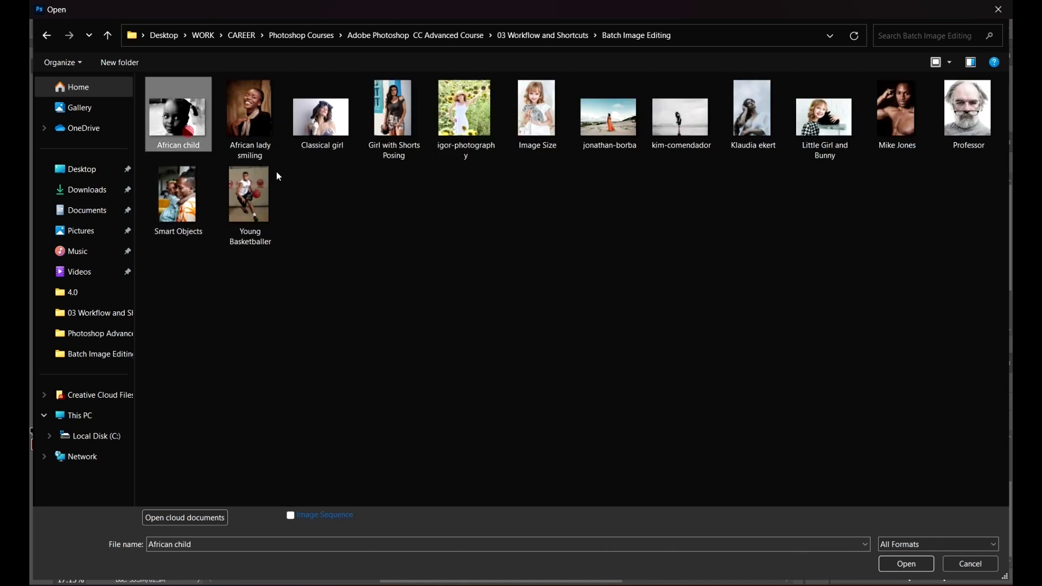
ctrl+click(192, 210)
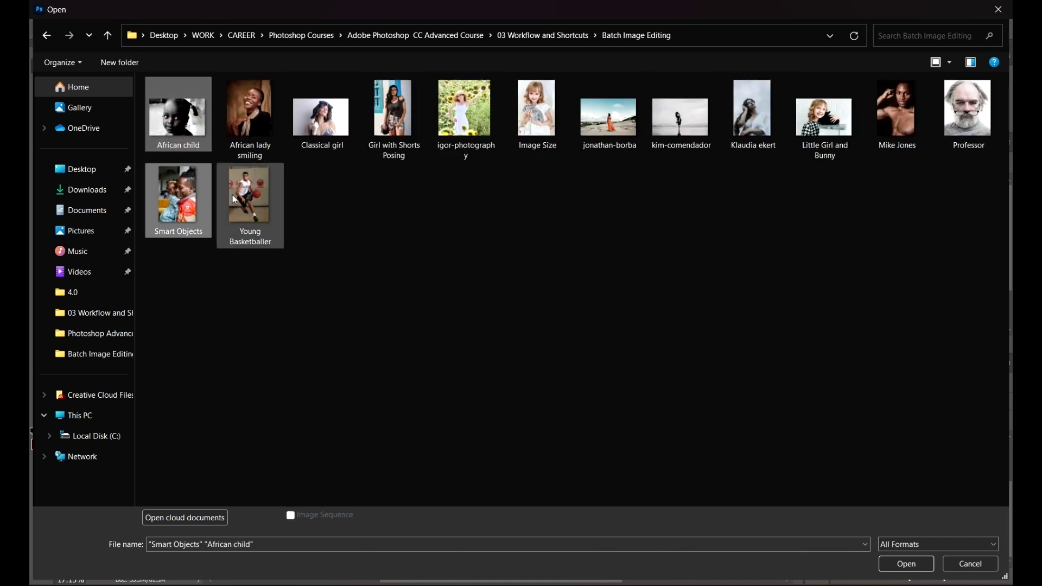
ctrl+click(256, 135)
ctrl+click(331, 141)
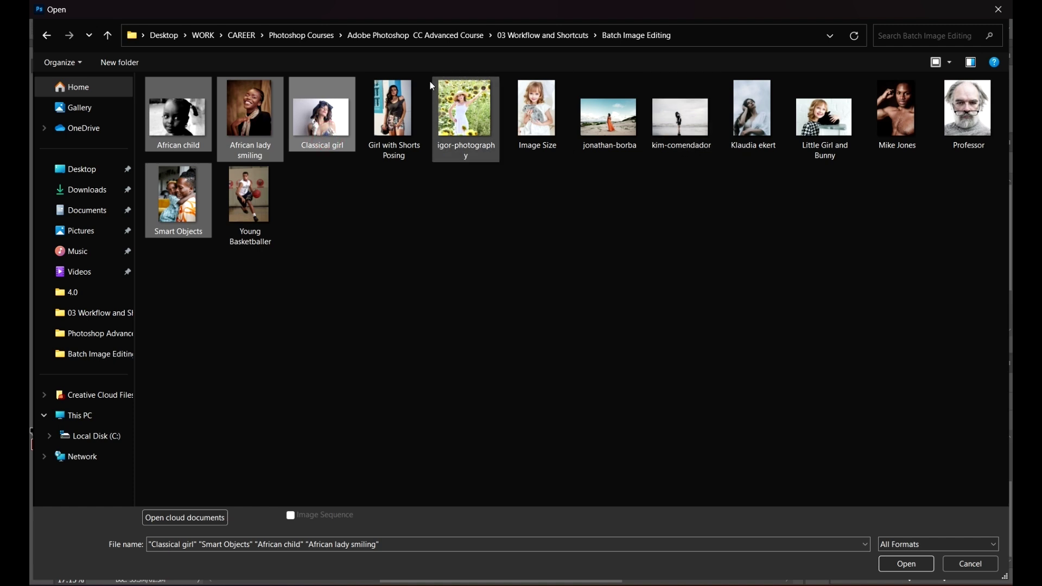
ctrl+click(531, 113)
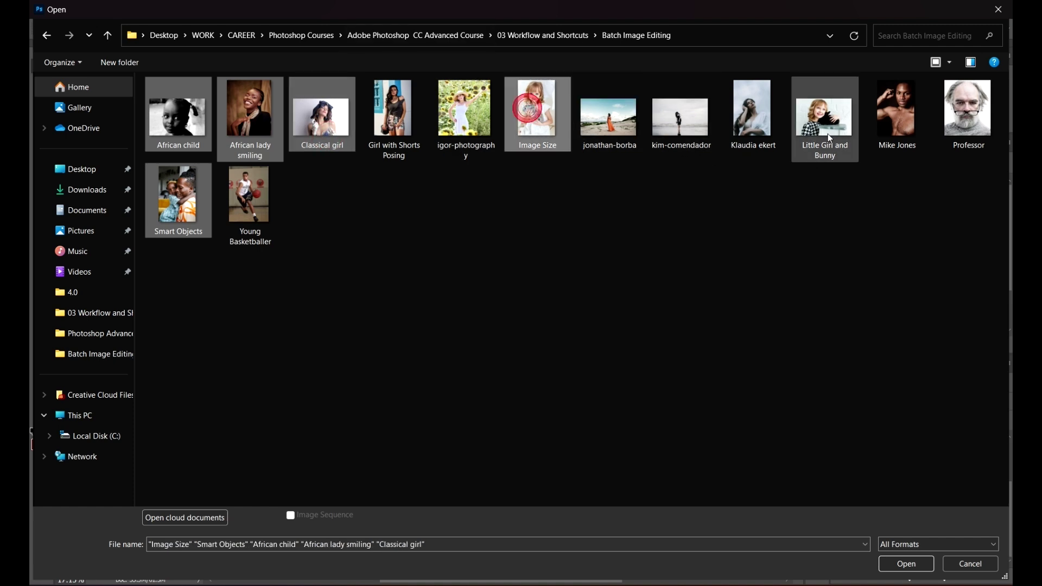
ctrl+click(754, 119)
ctrl+click(987, 124)
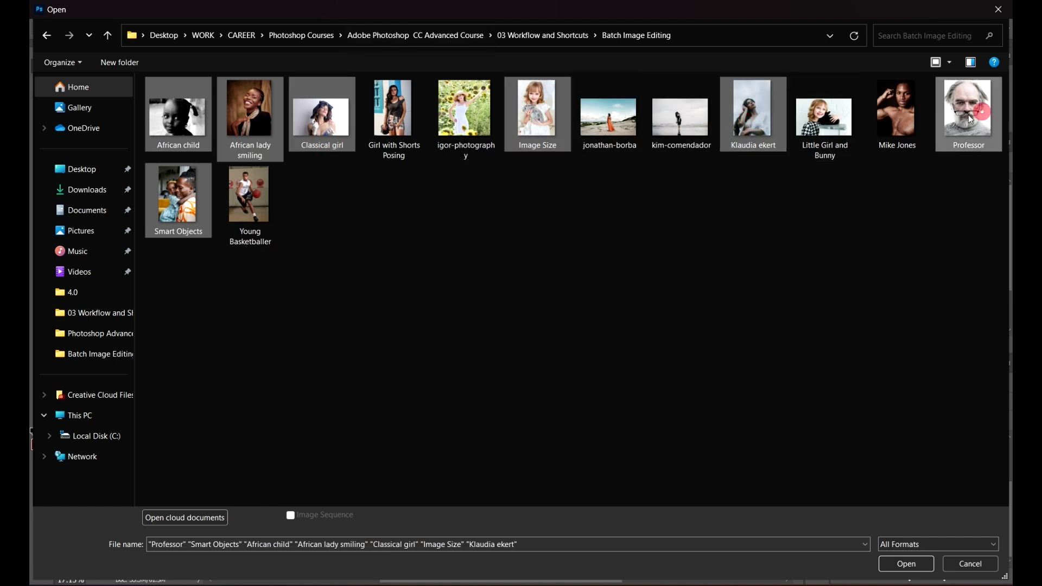
ctrl+click(894, 103)
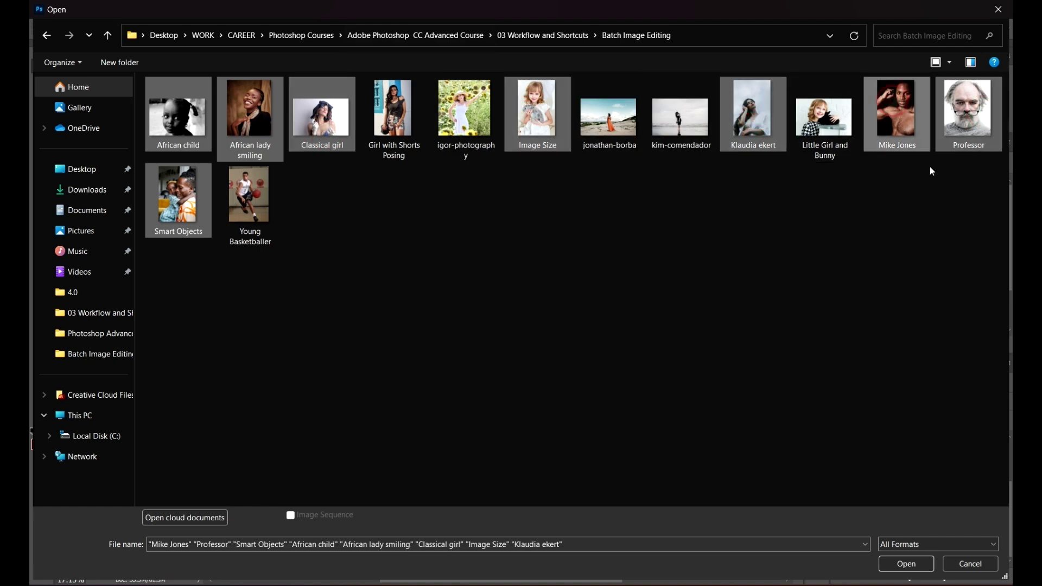
click(923, 565)
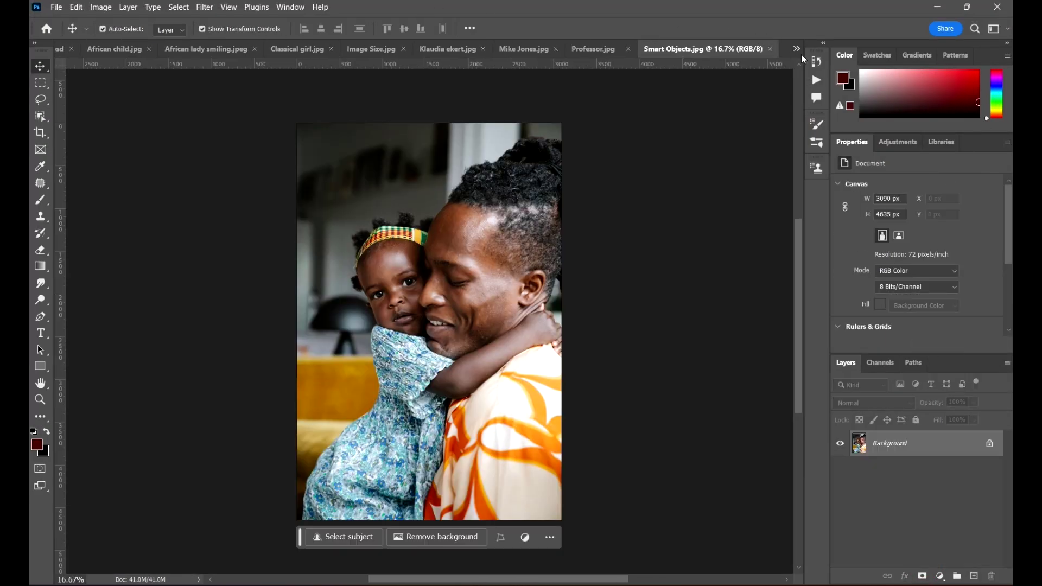
- Switch to the Flower Girl.psd document and close it without saving
click(796, 49)
click(865, 53)
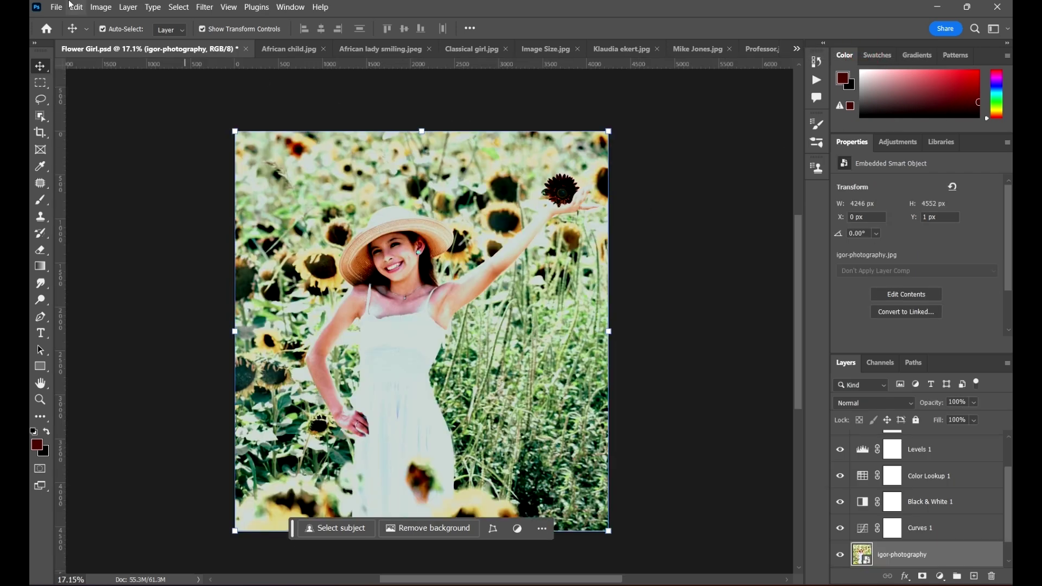
click(246, 48)
click(537, 237)
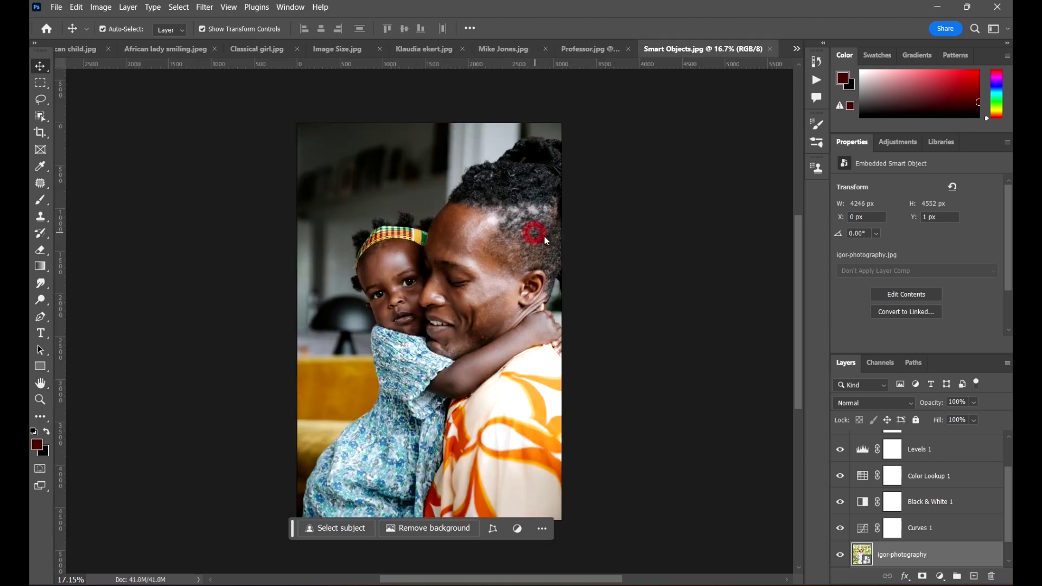
- Start a PDF Presentation and add all open files as its source files
click(56, 7)
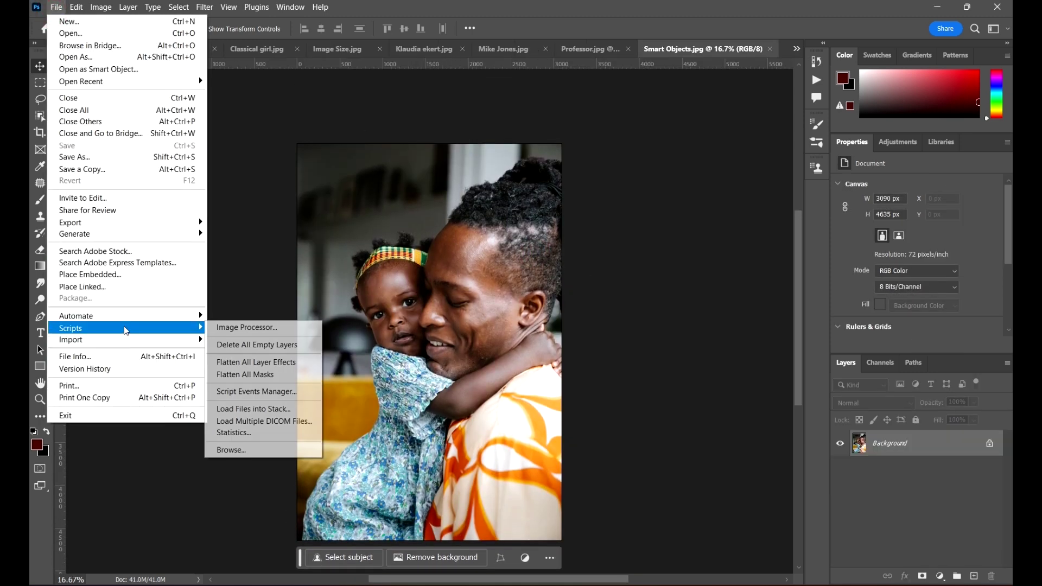
mouse_move(130, 321)
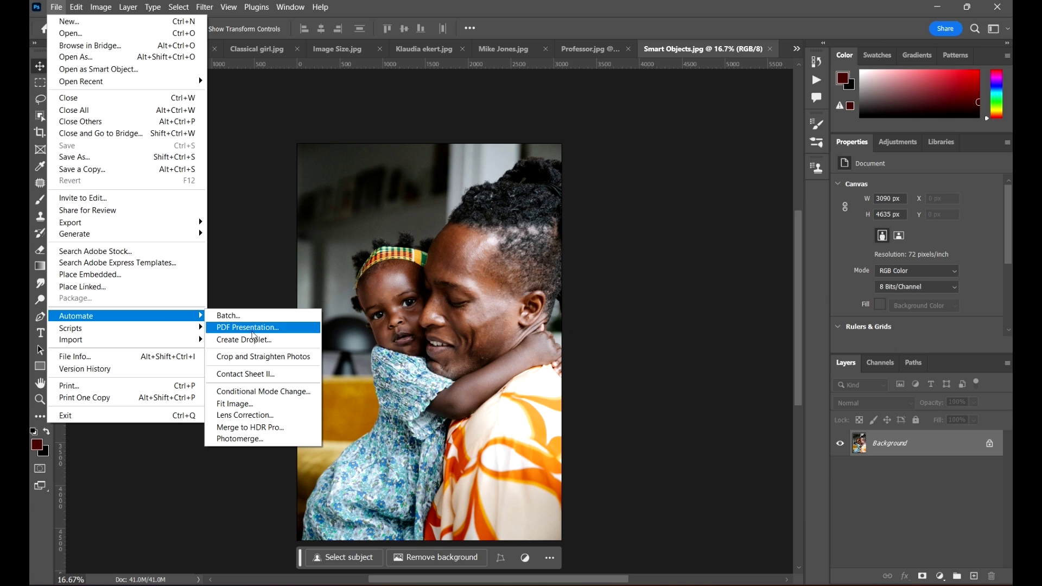
click(261, 329)
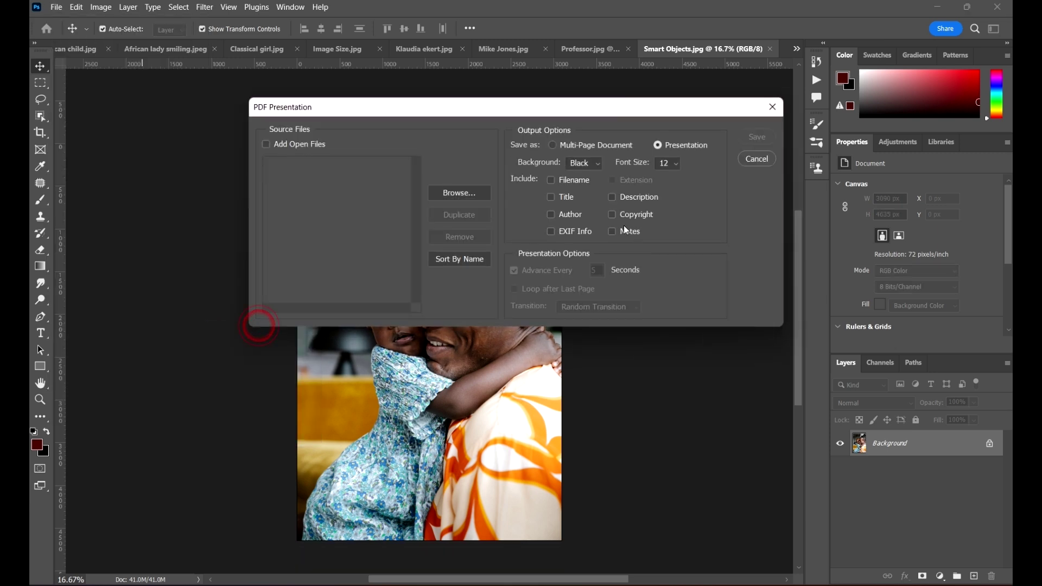
drag(433, 111, 352, 178)
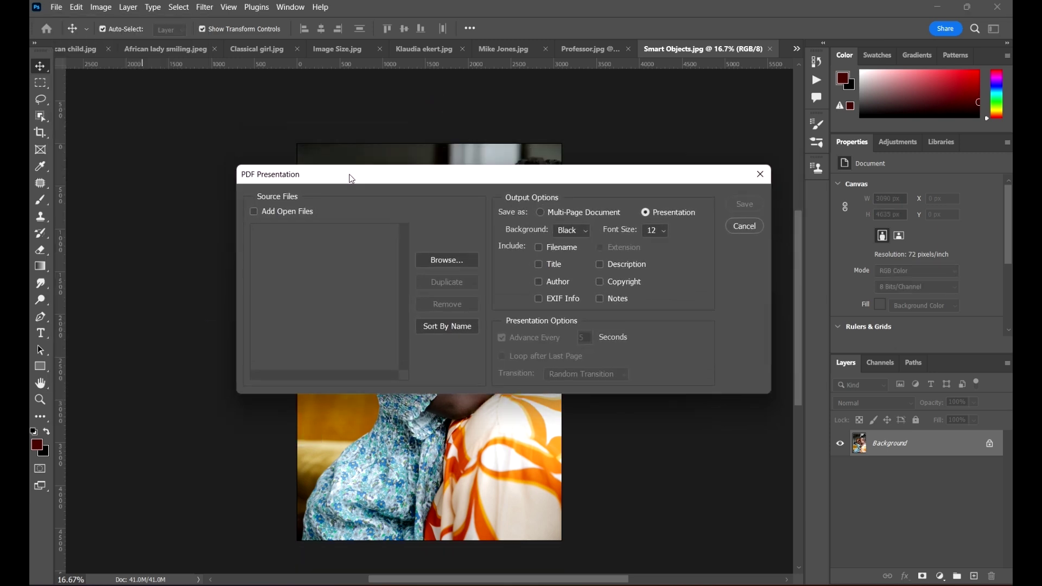
click(254, 212)
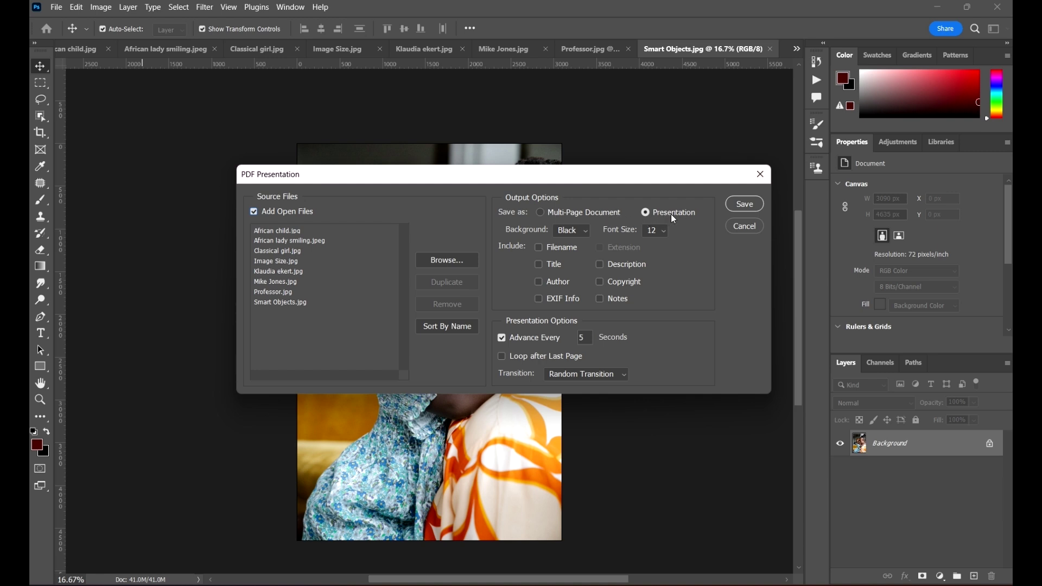
- Set the presentation's background to Black and make the slides advance every 4 seconds
click(577, 230)
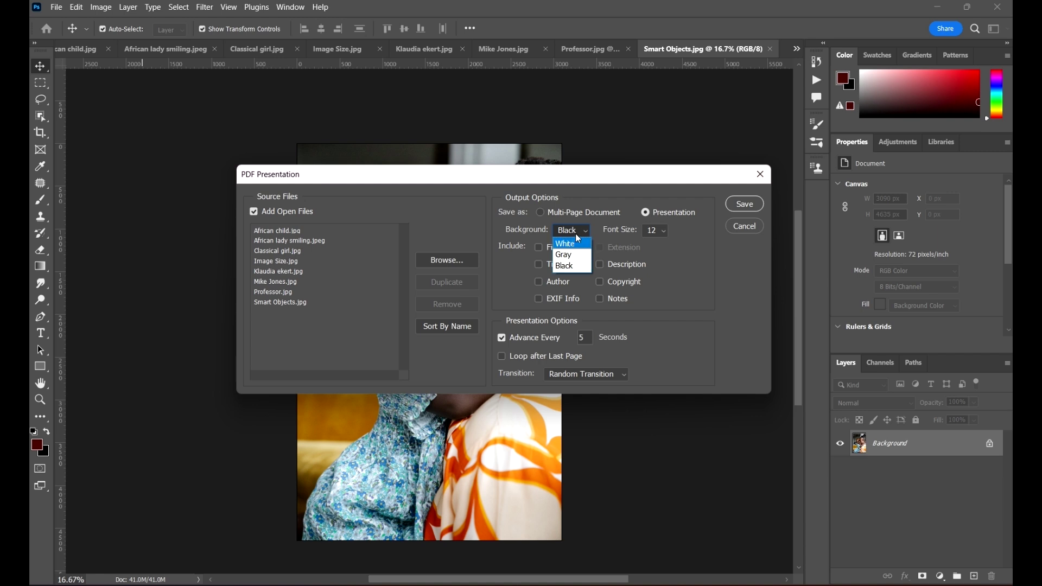
click(565, 266)
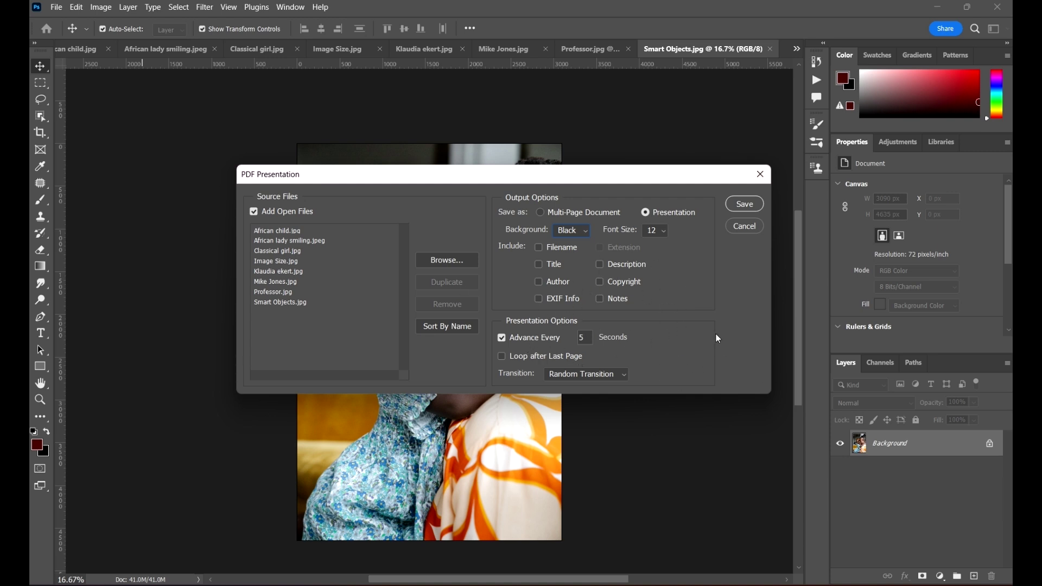
click(586, 338)
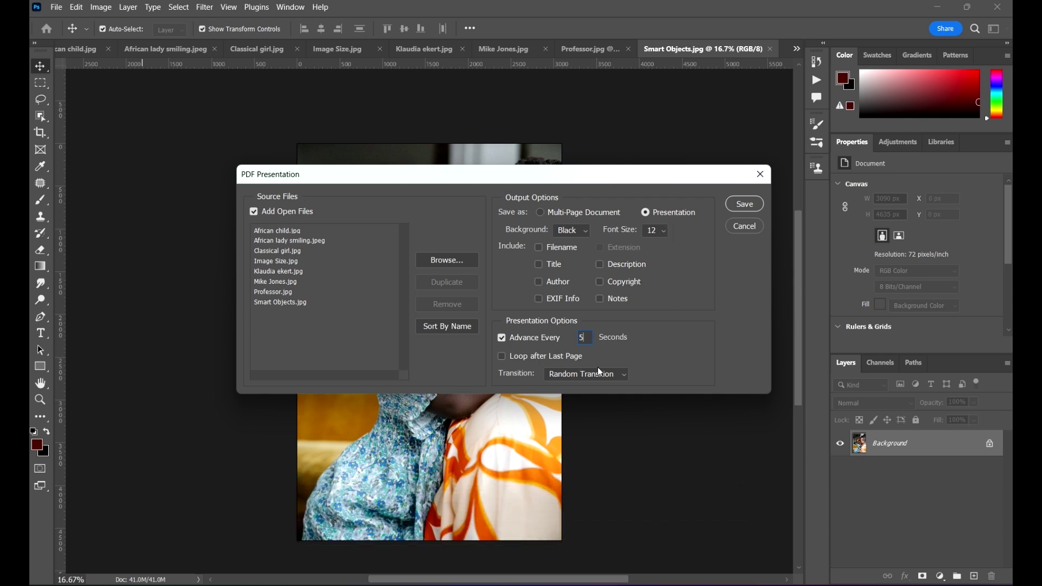
click(589, 339)
key(Down)
click(685, 349)
- Examine the available slide transition options for the PDF presentation without choosing a different one
click(605, 379)
click(523, 377)
click(605, 376)
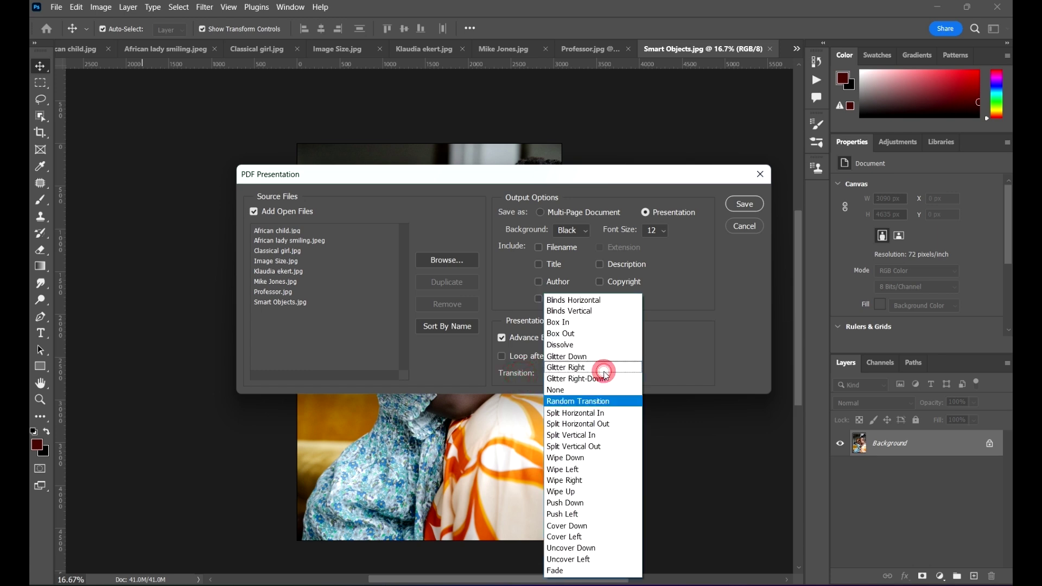
click(530, 367)
click(589, 374)
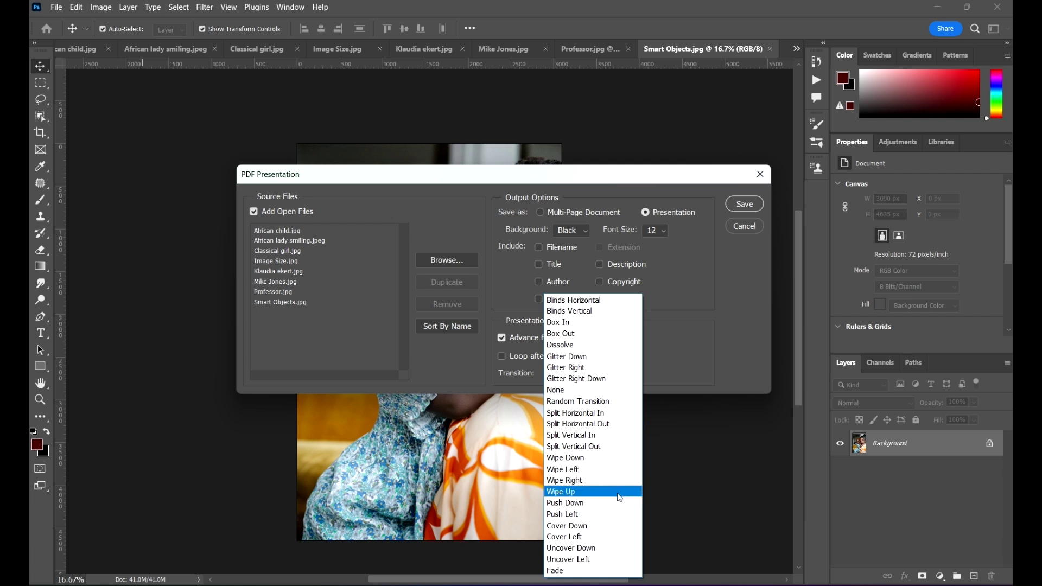
click(708, 360)
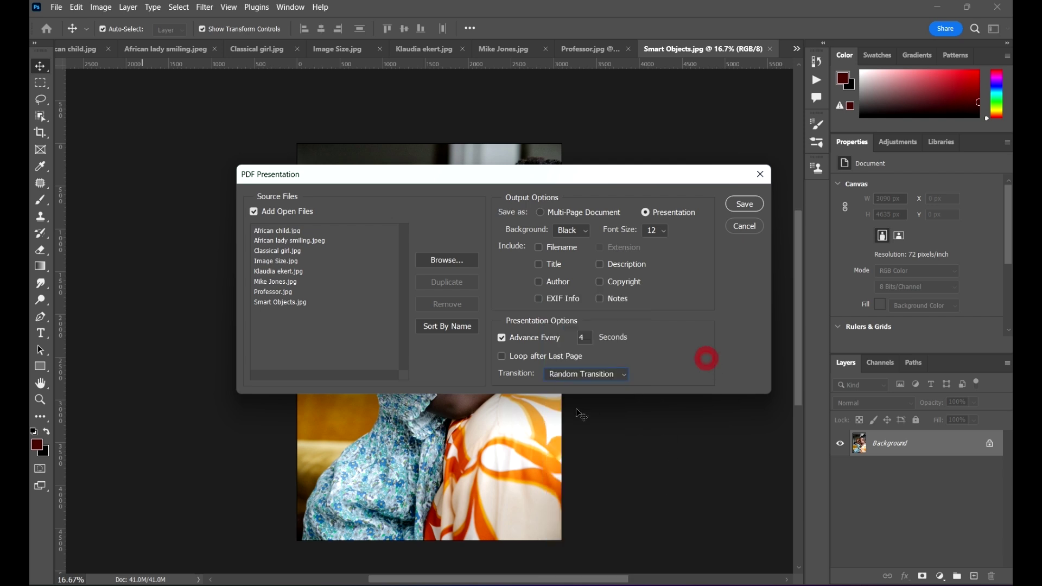
click(615, 375)
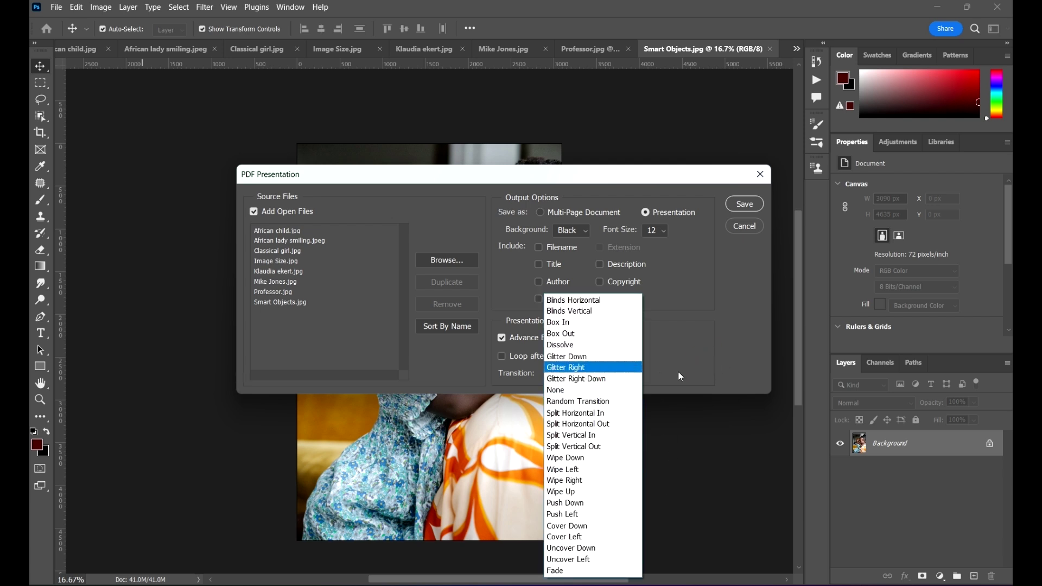
click(700, 366)
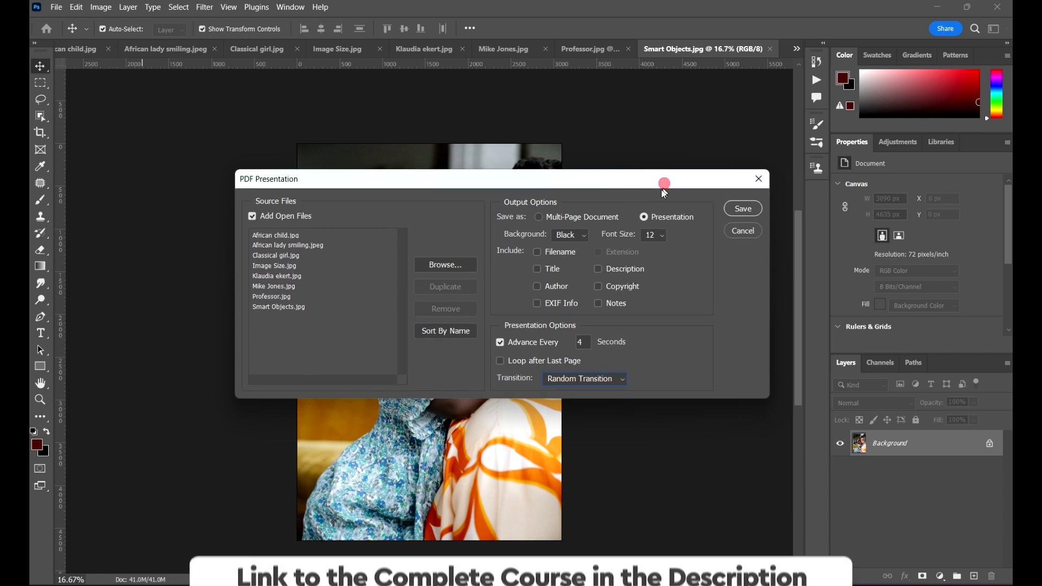
- Save the presentation as the PDF Untitled in the 03 Workflow and Shortcuts folder with the High Quality Print settings
click(744, 205)
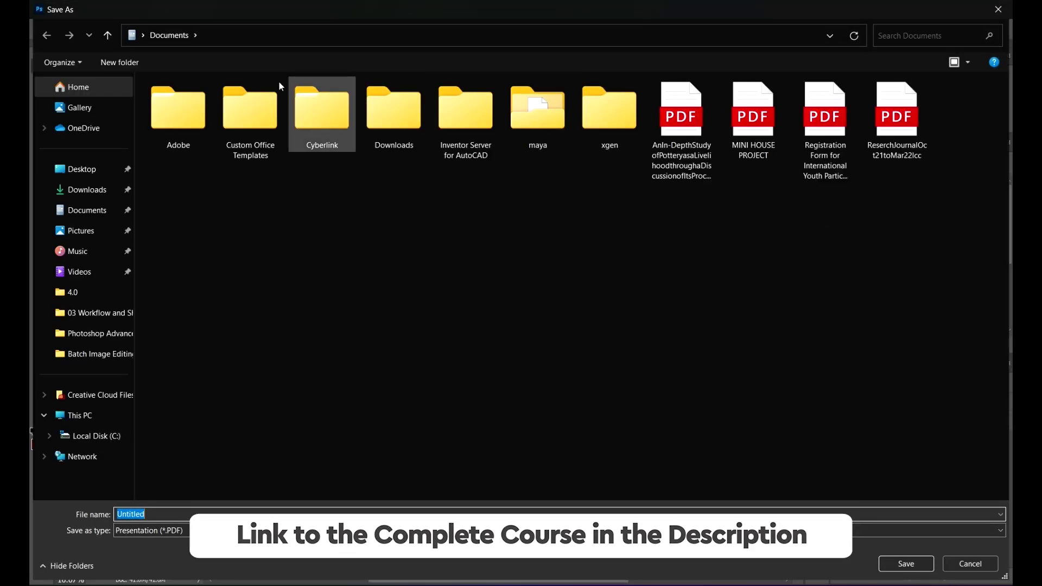
click(103, 351)
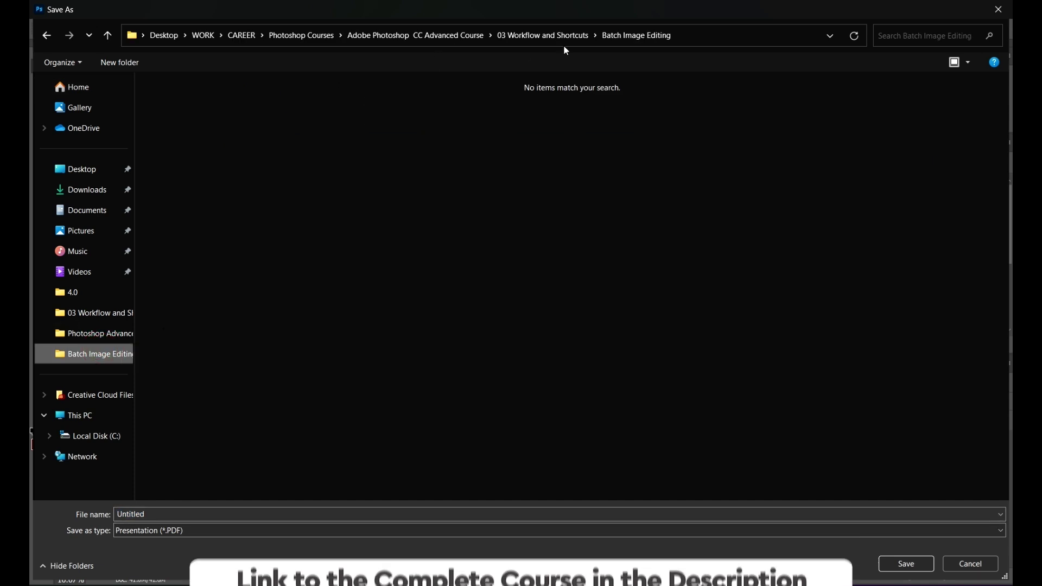
click(540, 34)
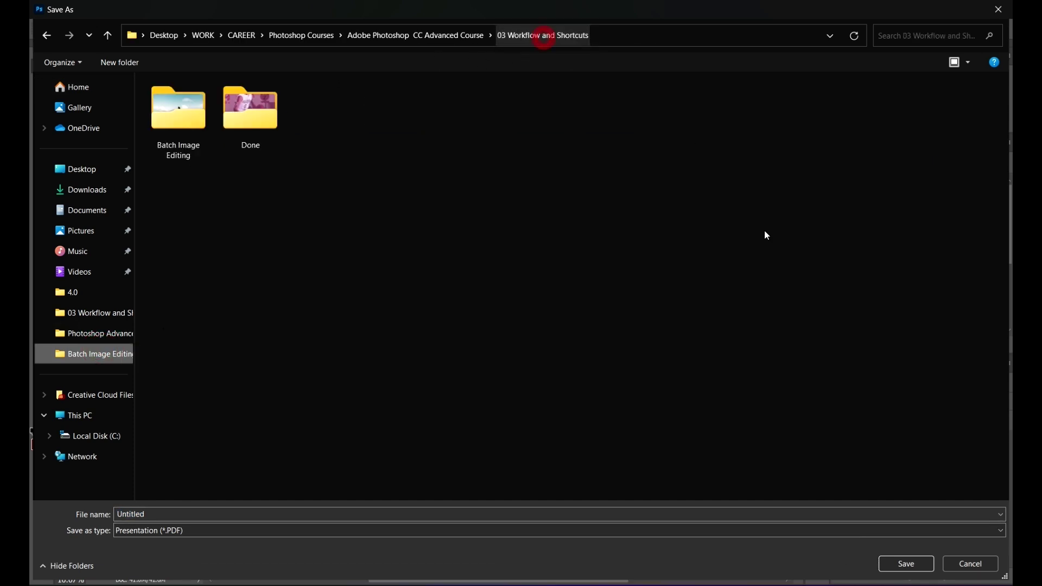
click(907, 564)
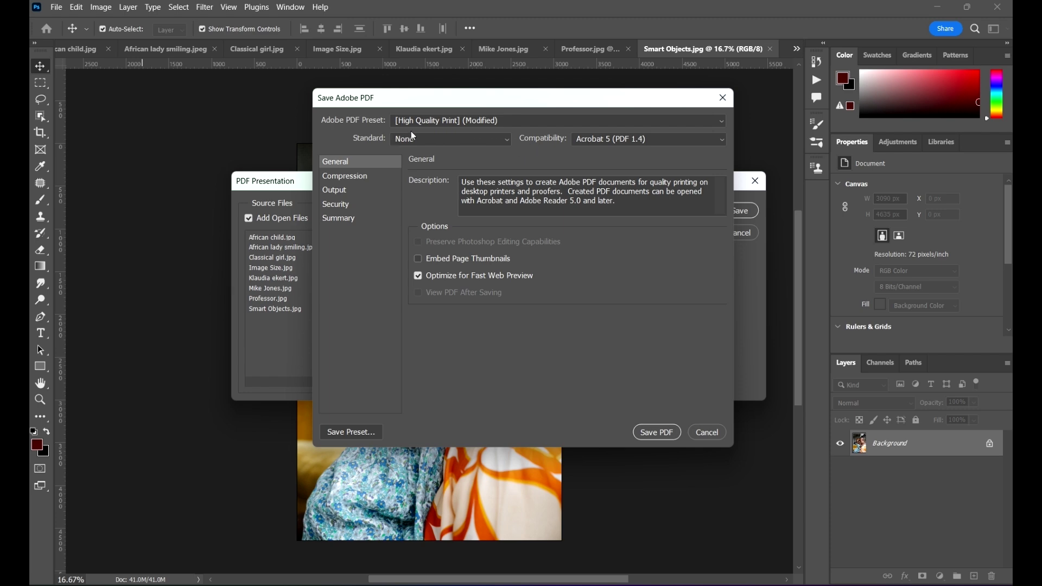
mouse_move(506, 95)
mouse_down()
mouse_move(501, 86)
mouse_move(512, 85)
mouse_up()
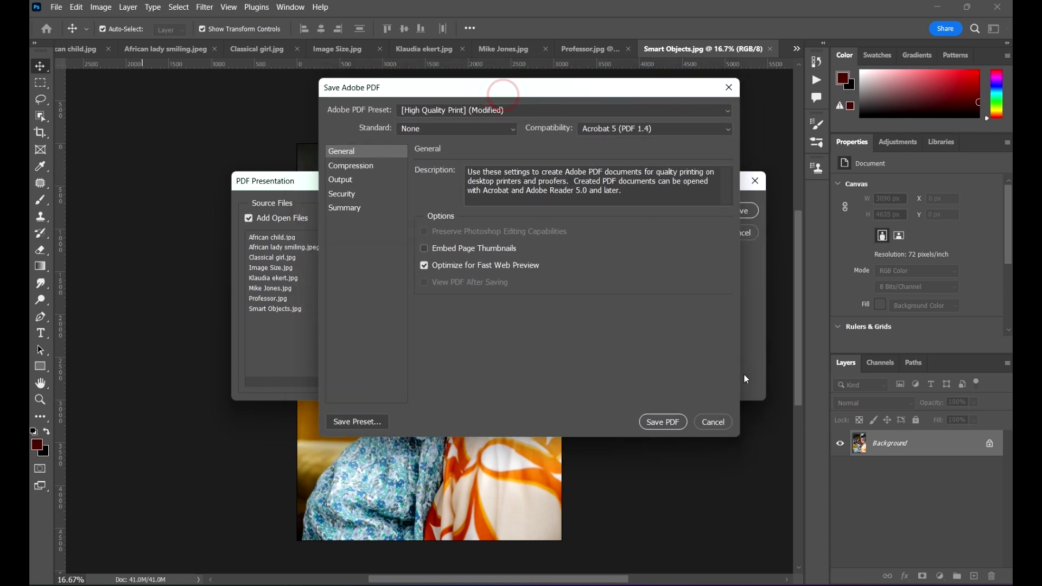
click(663, 422)
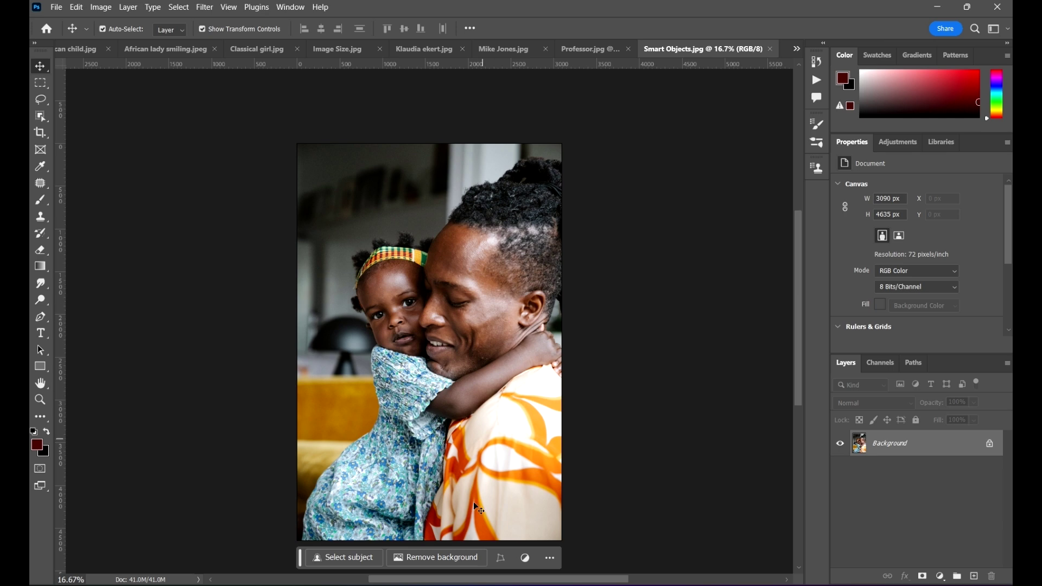
- Switch to the 03 Workflow and Shortcuts folder in File Explorer, open the Untitled PDF in the default viewer and close that viewer
click(492, 585)
click(391, 523)
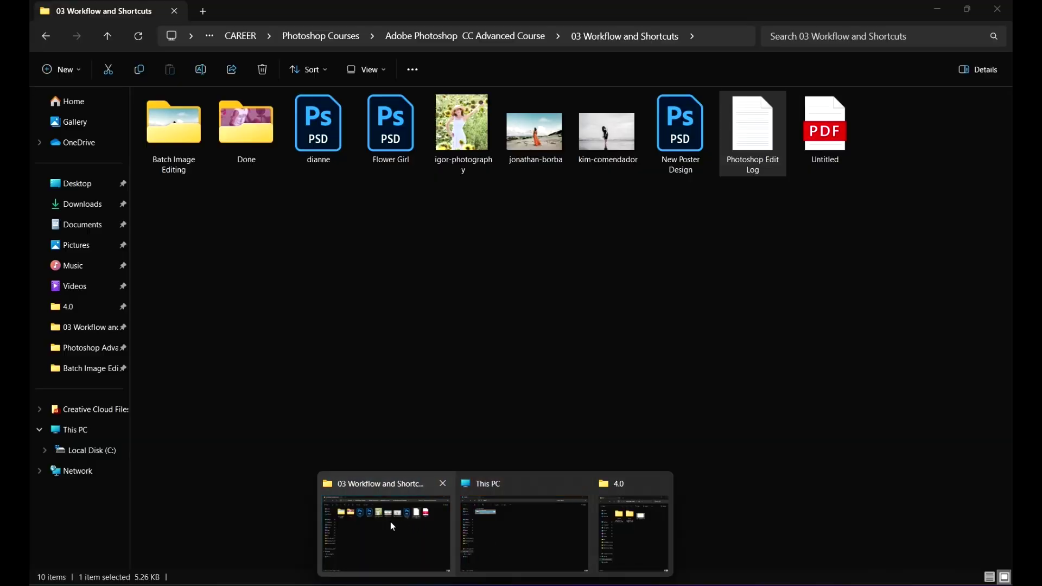
key(Right)
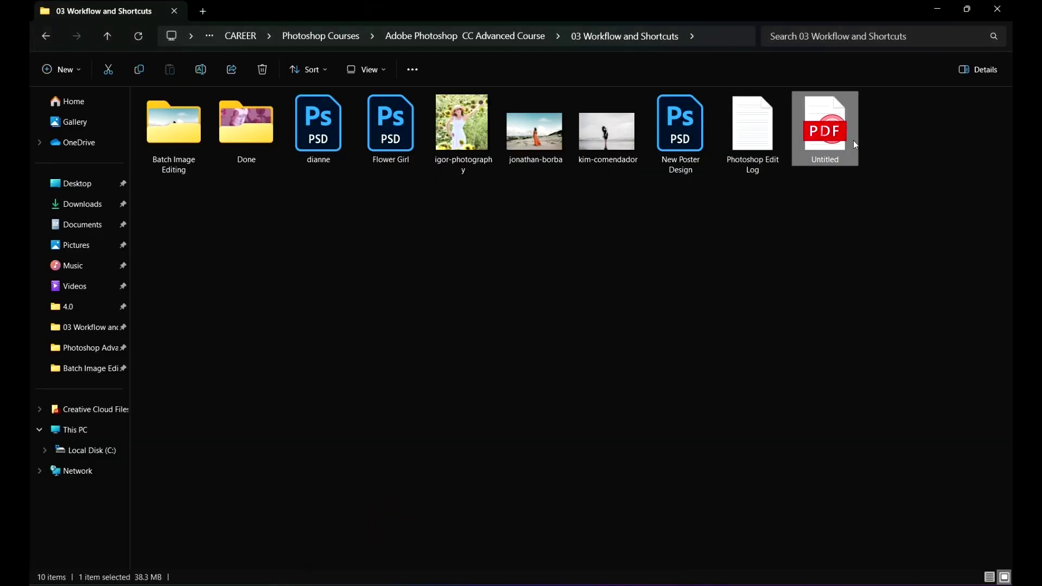
double_click(851, 152)
click(998, 10)
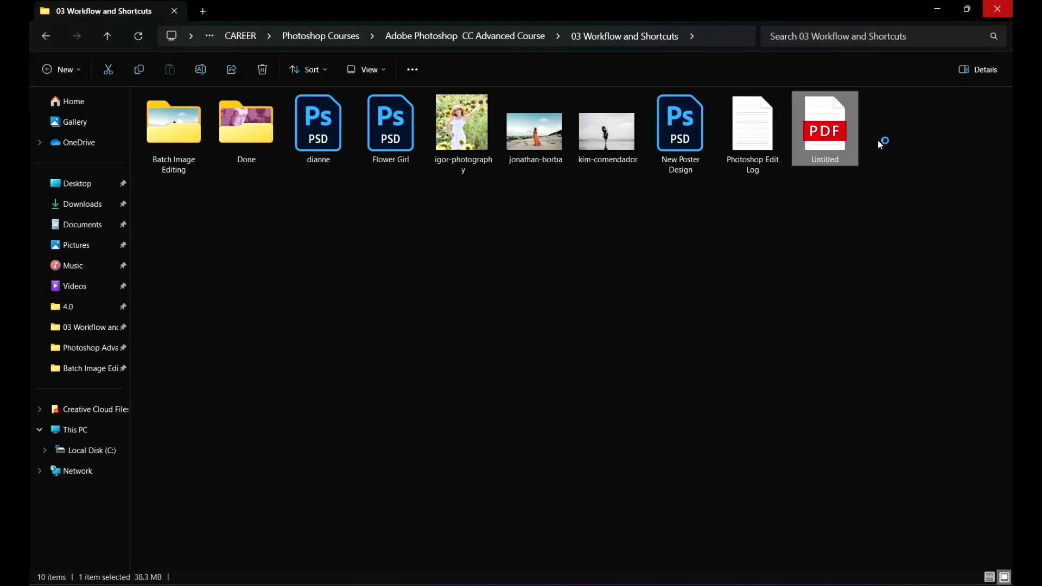
- Open the Untitled PDF with Adobe Acrobat and allow it to enter full screen mode
right_click(825, 131)
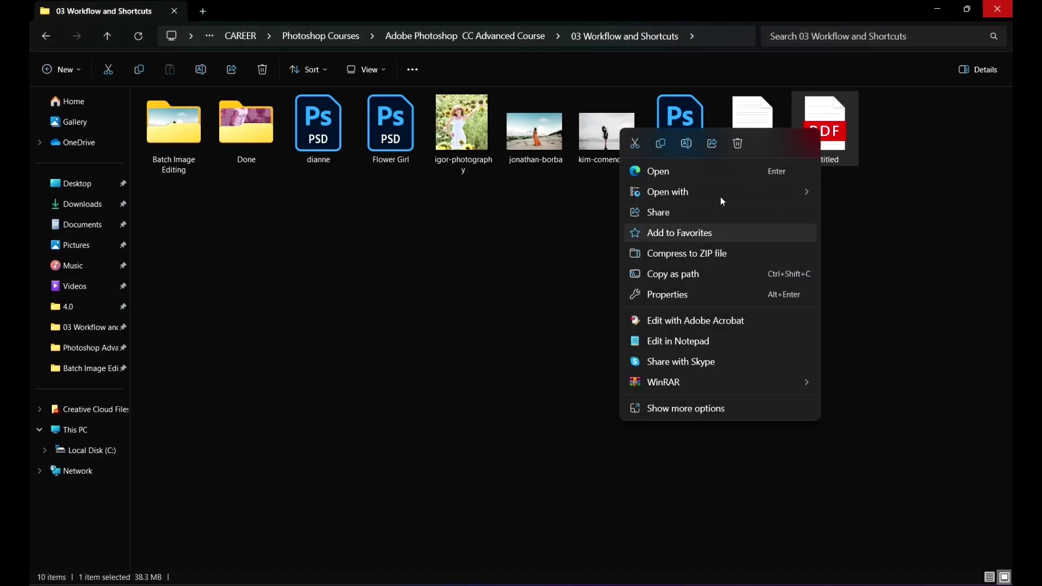
mouse_move(721, 196)
click(870, 193)
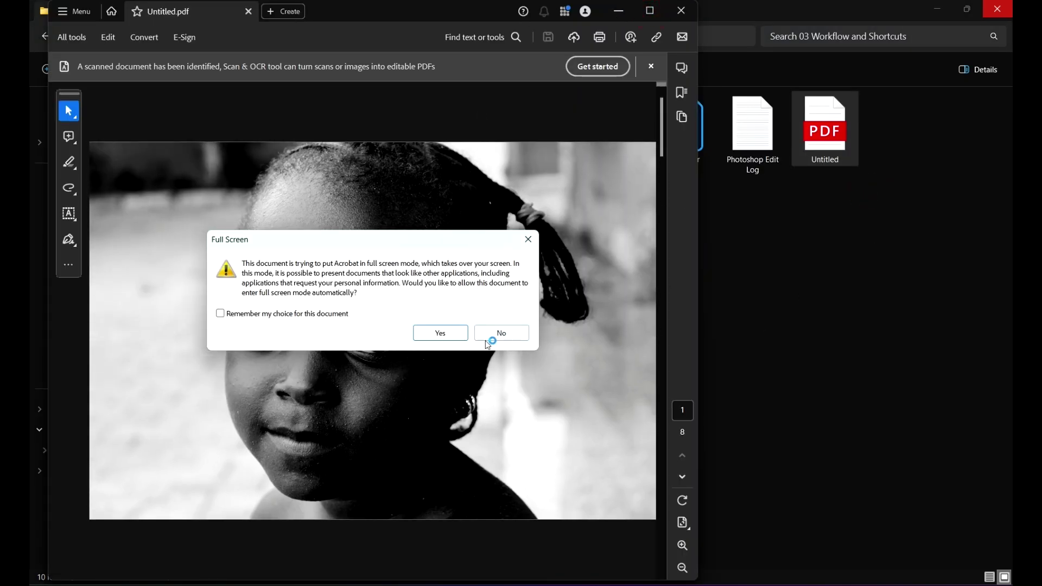
click(455, 333)
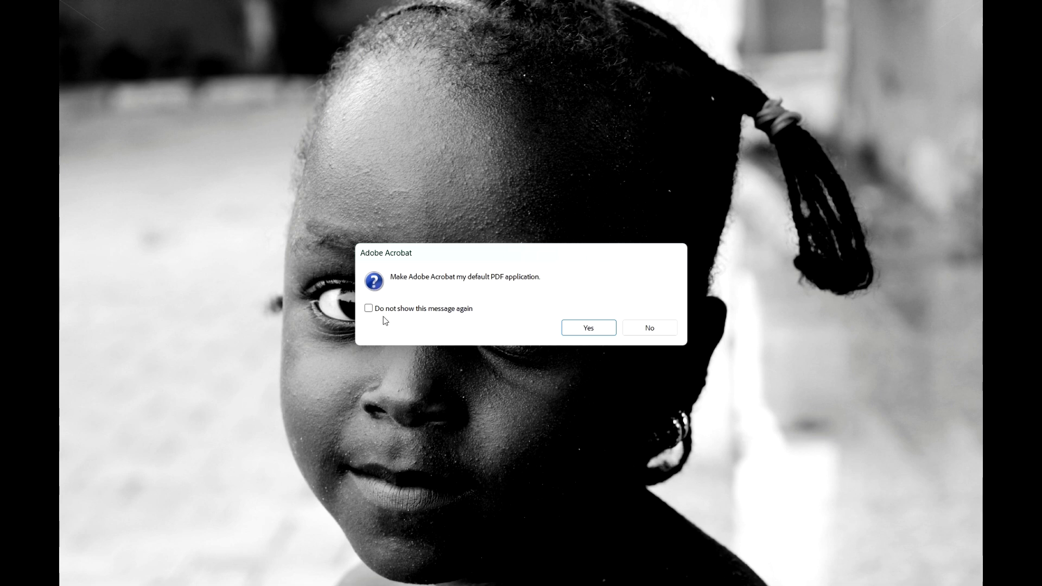
- Accept Acrobat's default PDF application prompt with its message suppressed for the future, and dismiss the default app chooser without selecting an app
click(370, 308)
click(603, 327)
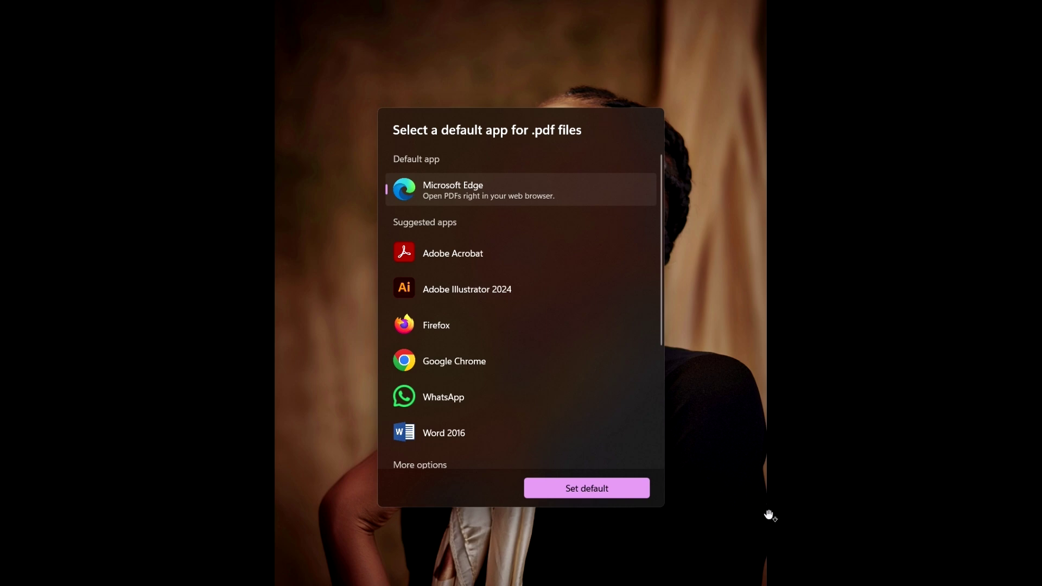
click(806, 427)
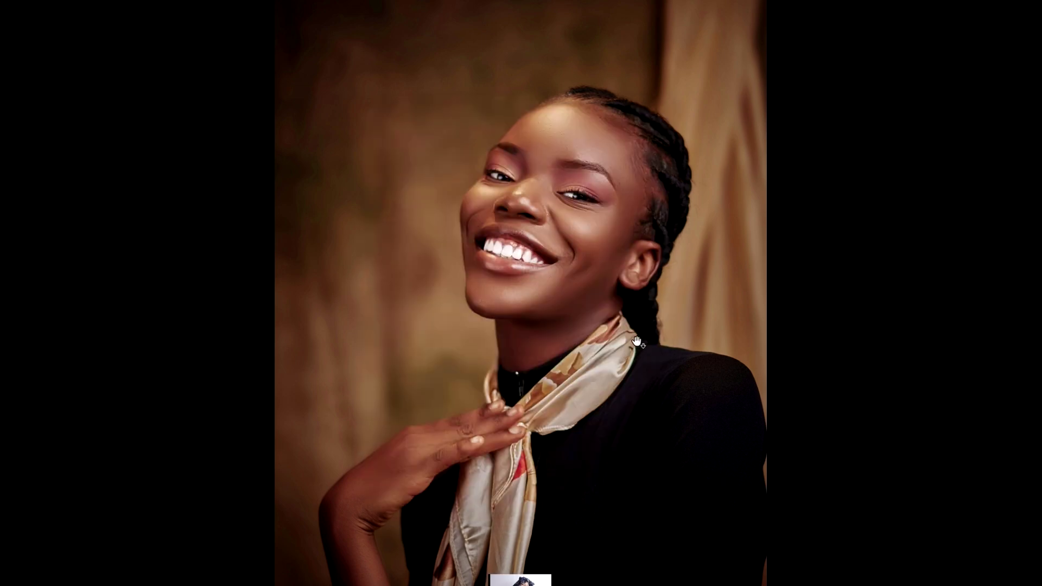